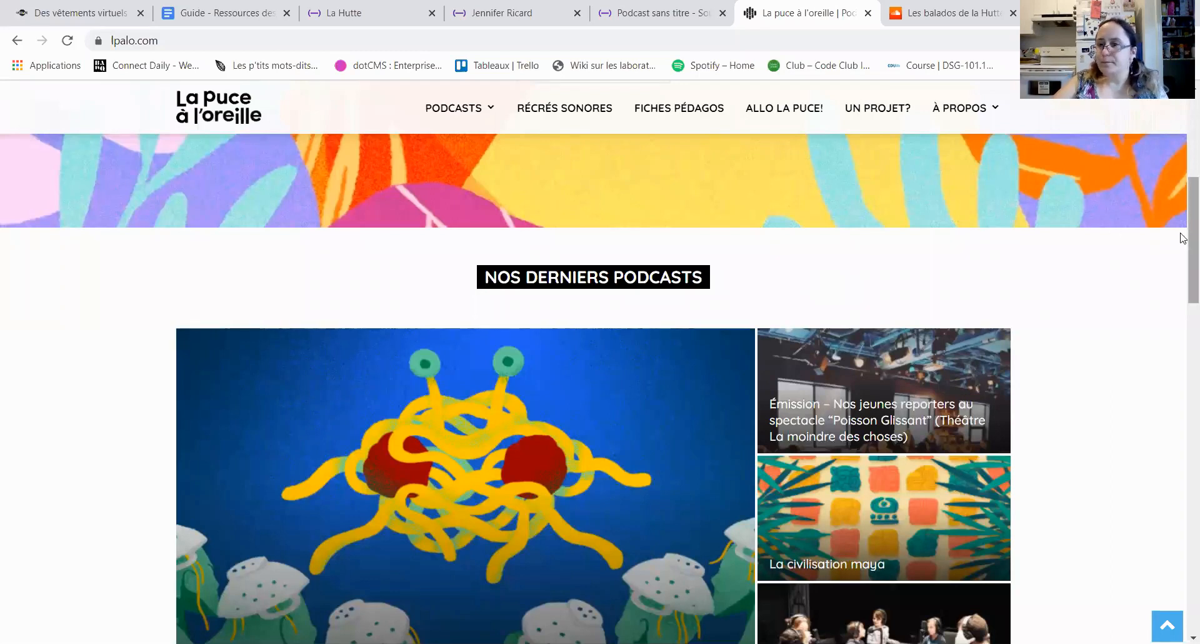
Step: Look over the latest podcasts, Formats puce, Allo la puce! and Grands formats sections of the La puce à l'oreille home page
drag(1183, 247, 1183, 315)
scroll(1183, 316, down, 5)
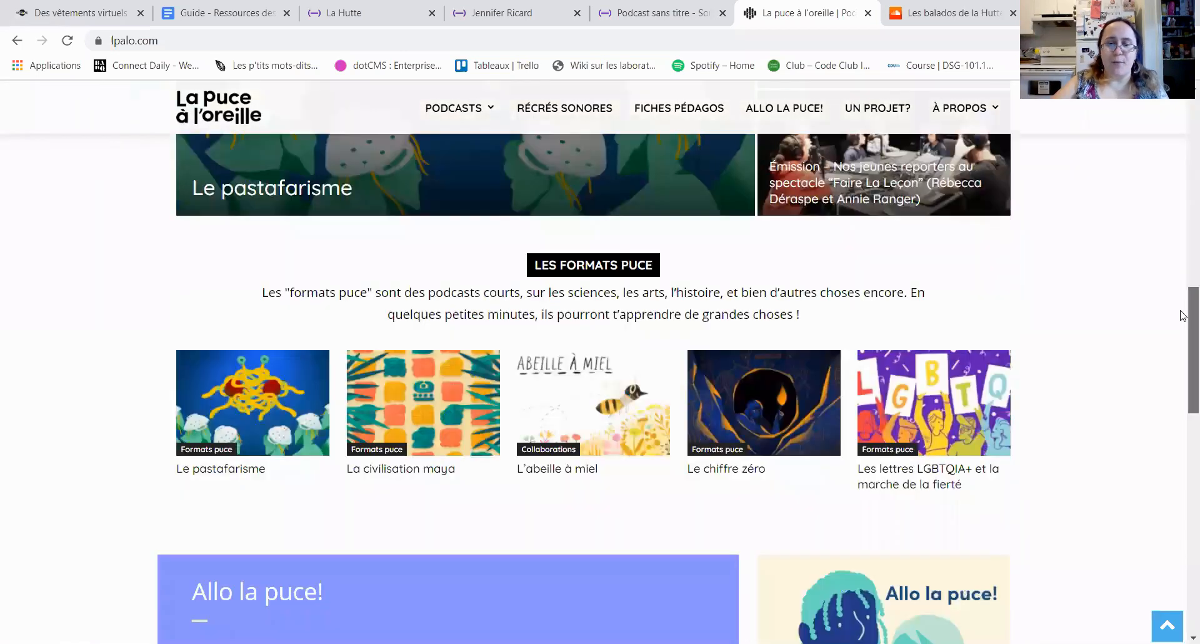
scroll(1183, 316, down, 2)
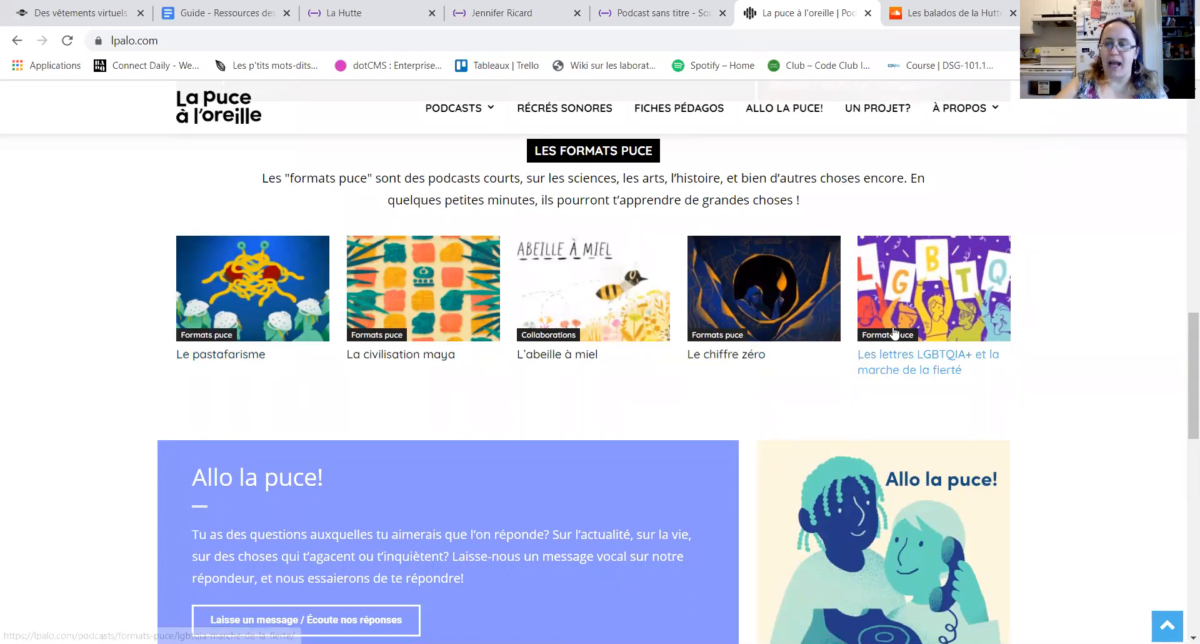
scroll(1182, 322, down, 4)
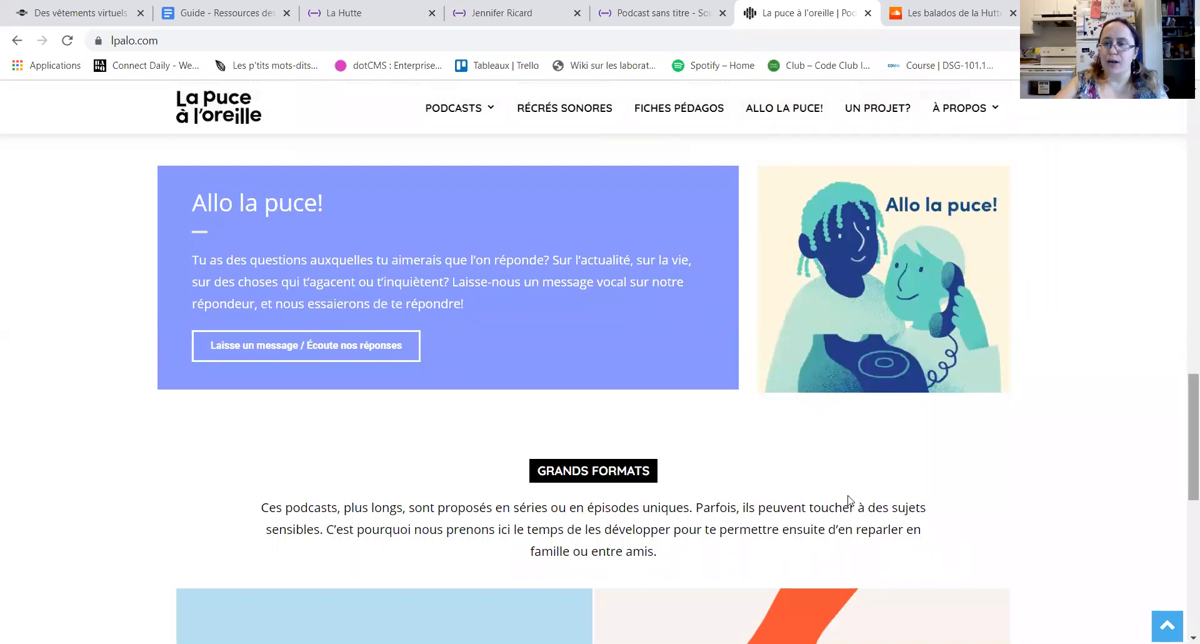
scroll(849, 500, up, 7)
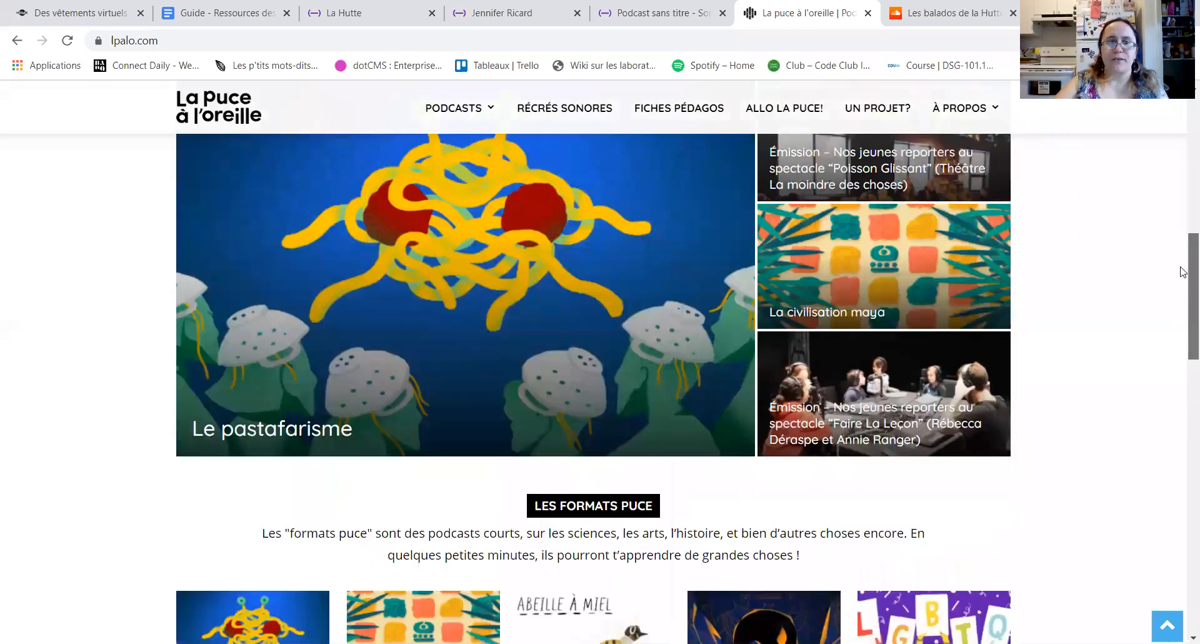
scroll(1184, 271, up, 4)
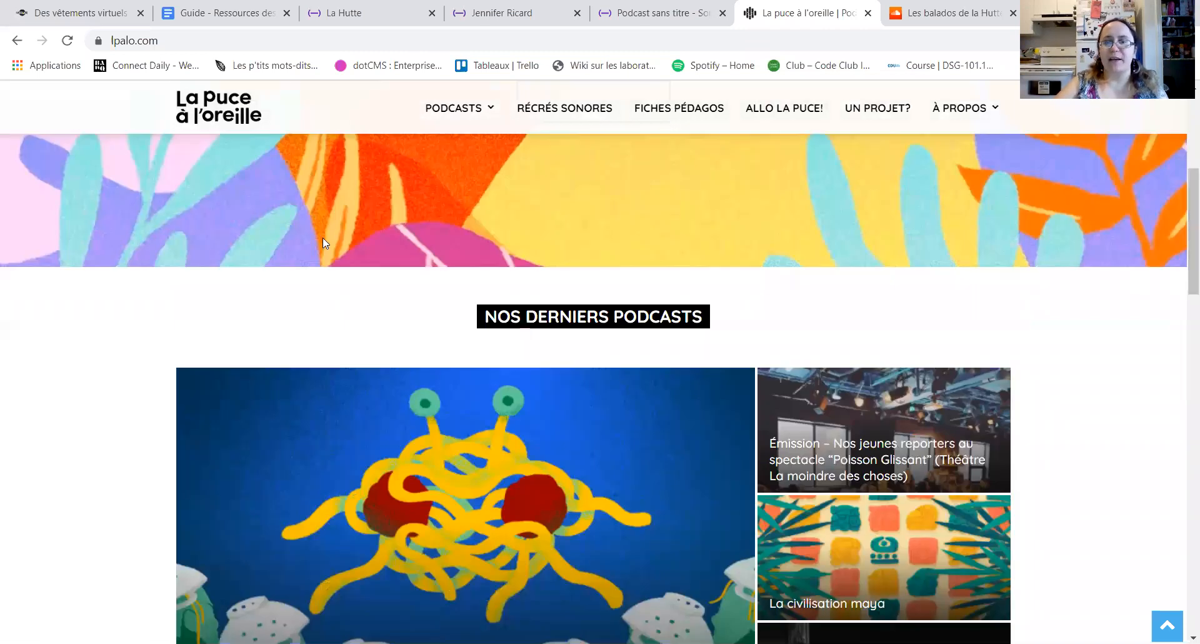
Step: Browse the Formats puce podcast category and open the episode "La terre est-elle plate ?"
mouse_move(490, 121)
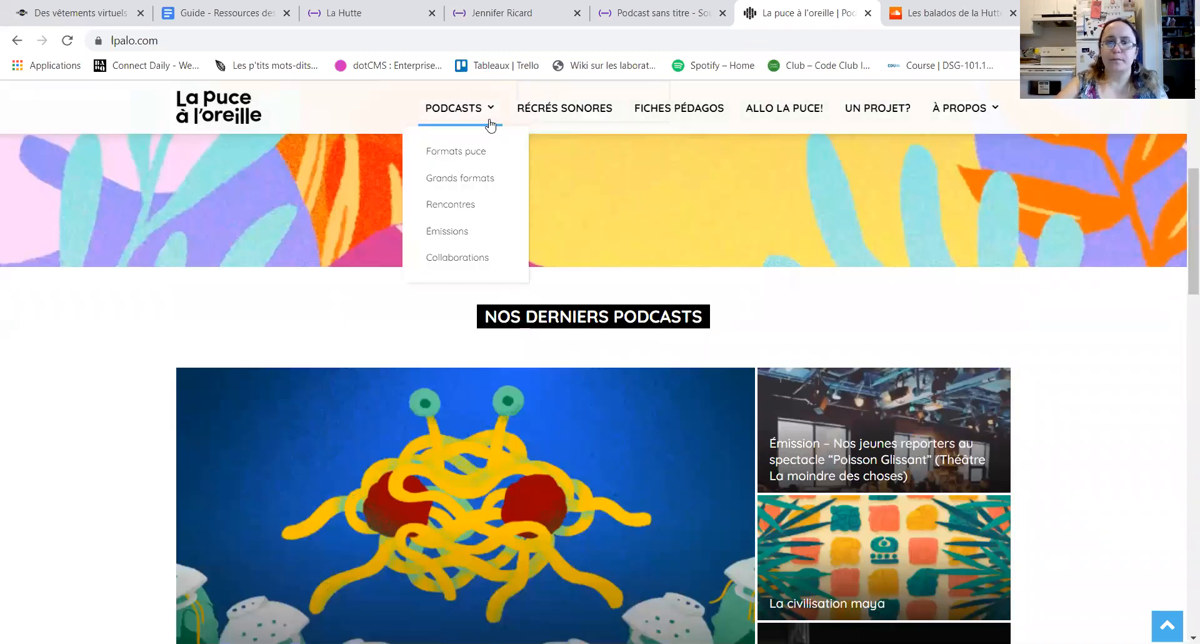
click(470, 156)
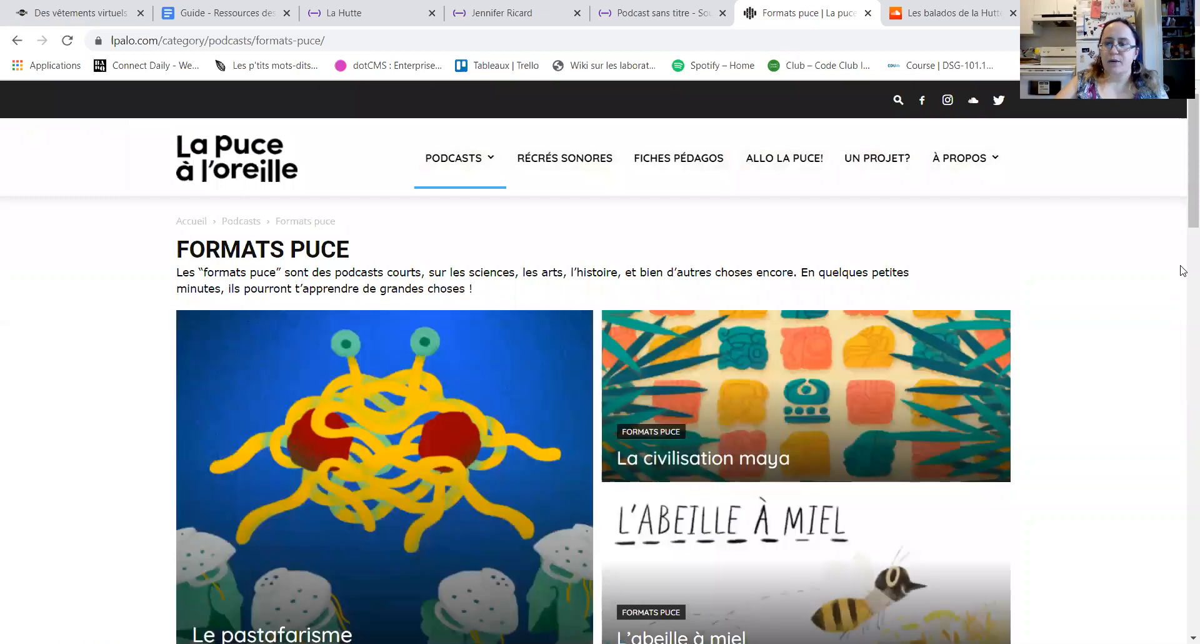
scroll(1183, 208, down, 2)
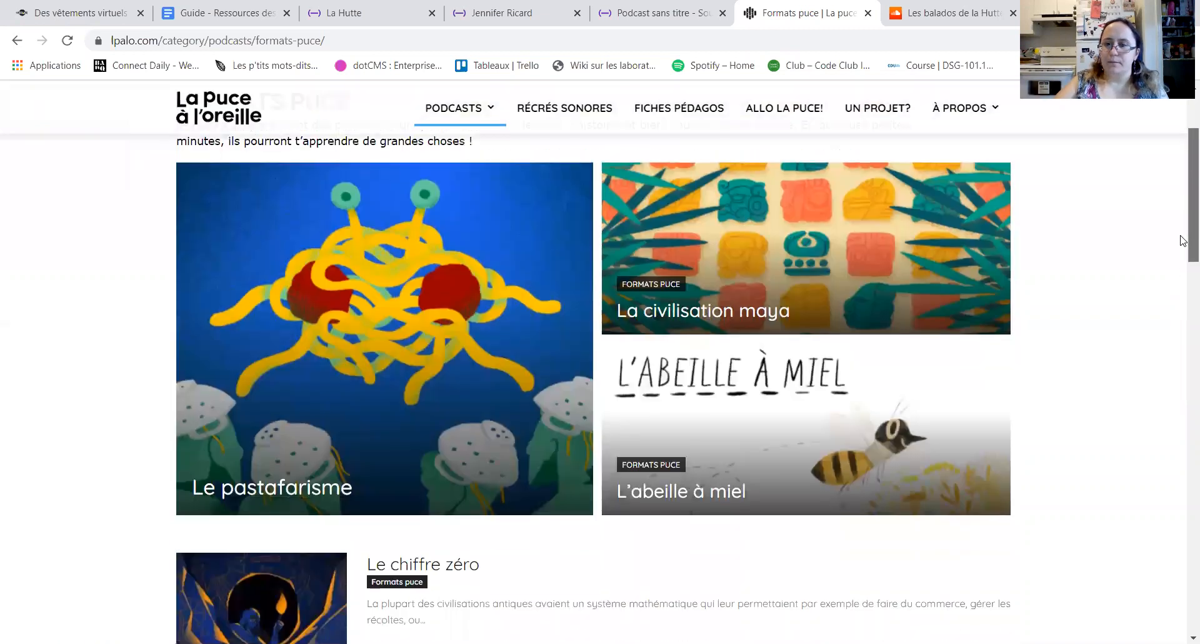
scroll(1184, 244, down, 3)
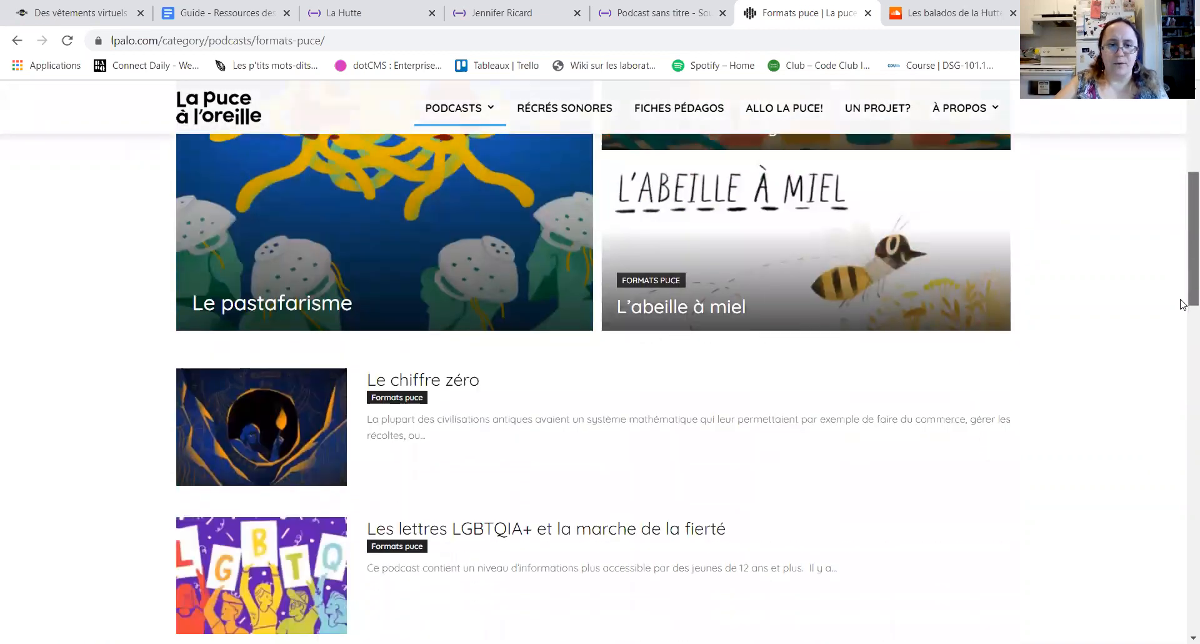
scroll(1184, 300, down, 2)
scroll(1183, 312, down, 5)
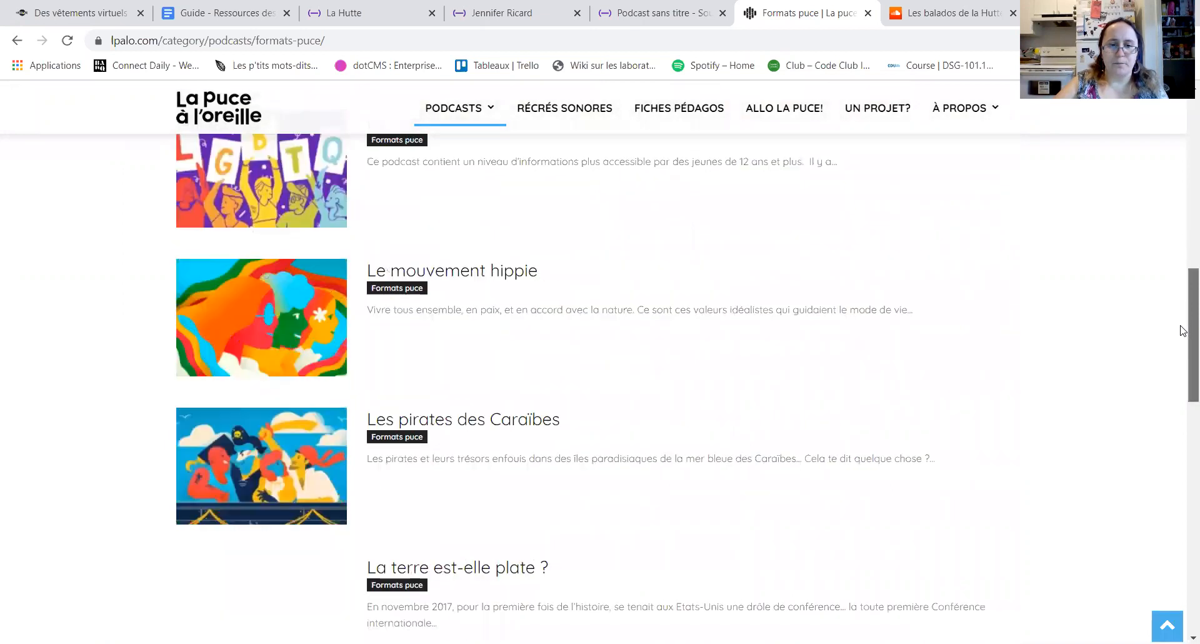
scroll(1183, 330, down, 4)
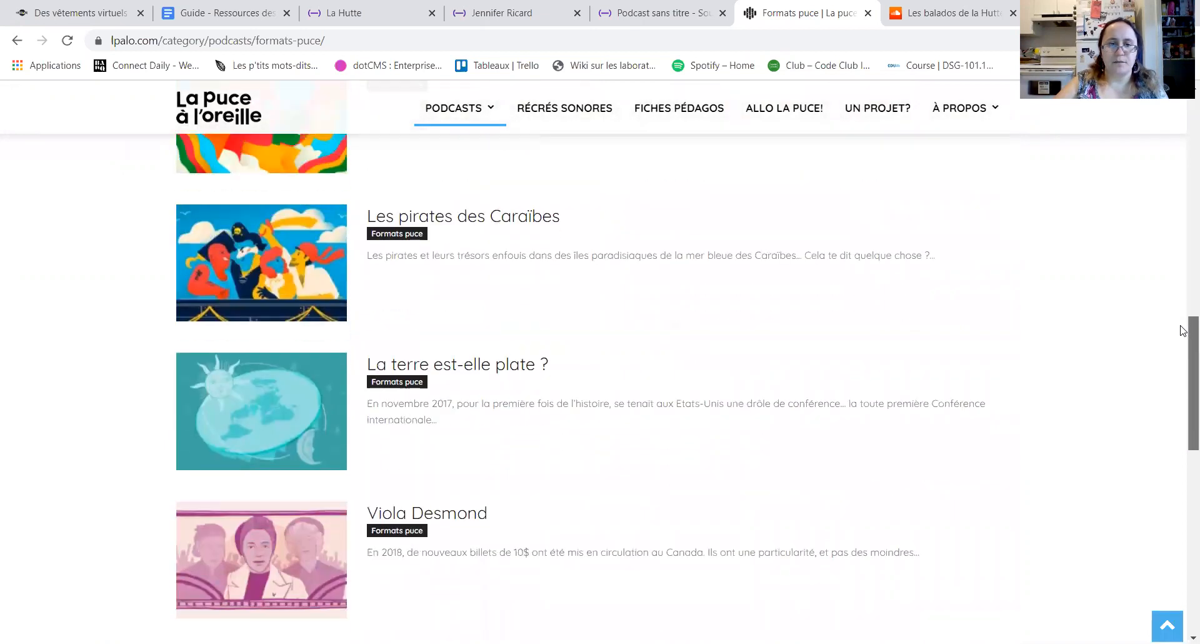
scroll(1183, 331, down, 1)
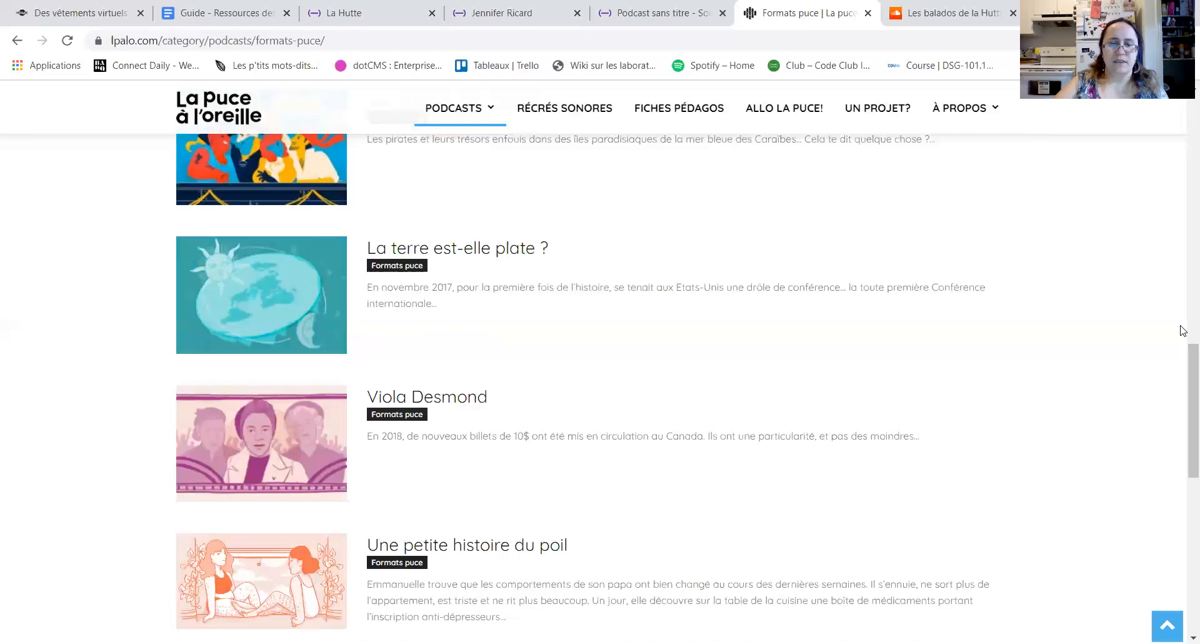
click(515, 252)
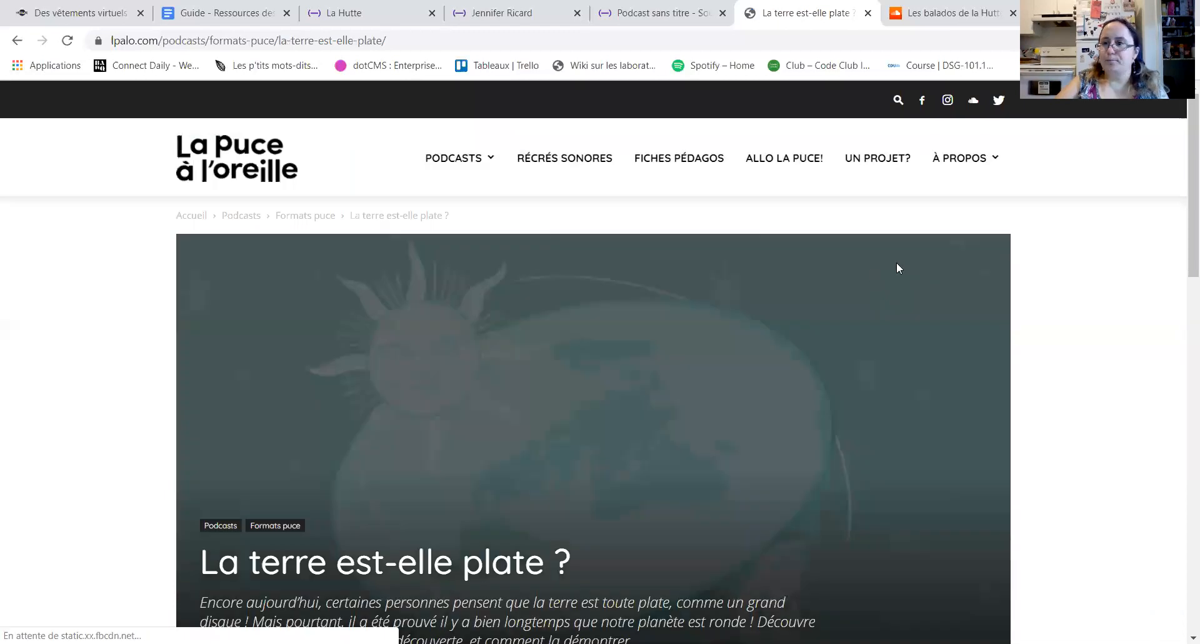
Step: Play the opening of the "La terre serait-elle plate ?" episode in its embedded player and pause it
scroll(1183, 319, down, 5)
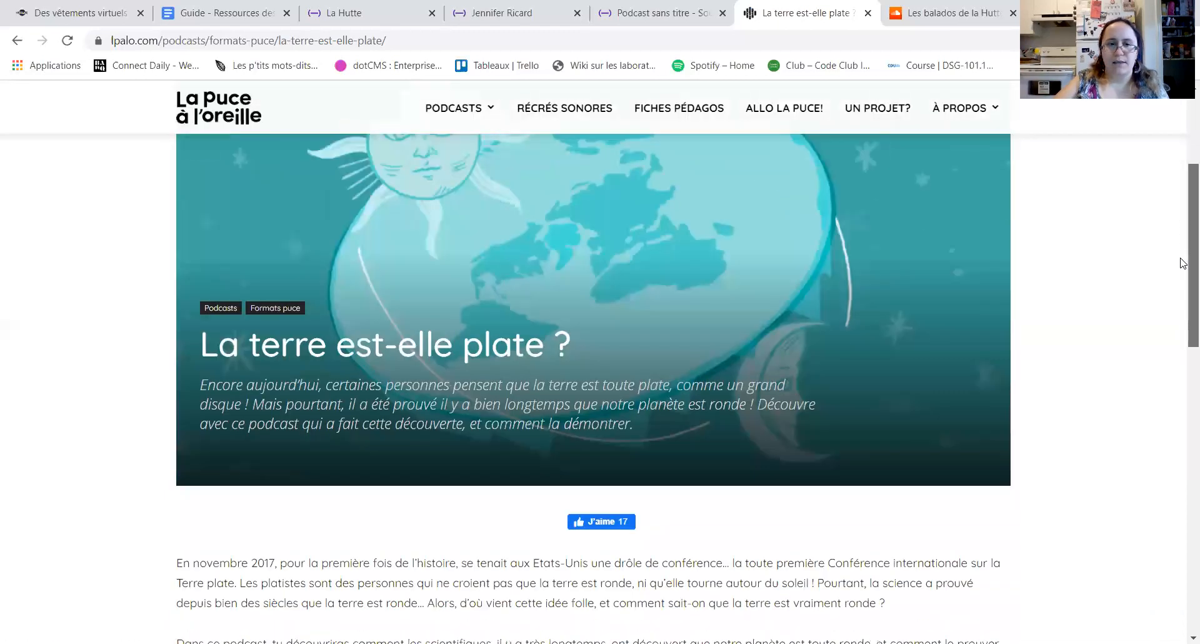
scroll(1183, 322, down, 7)
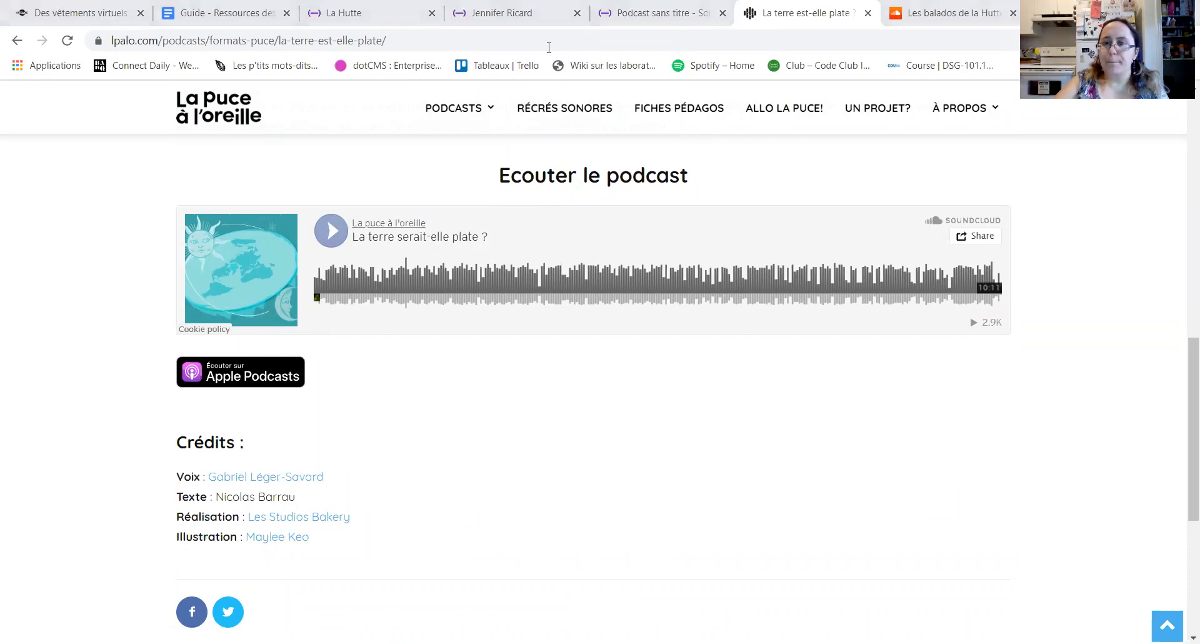
click(332, 237)
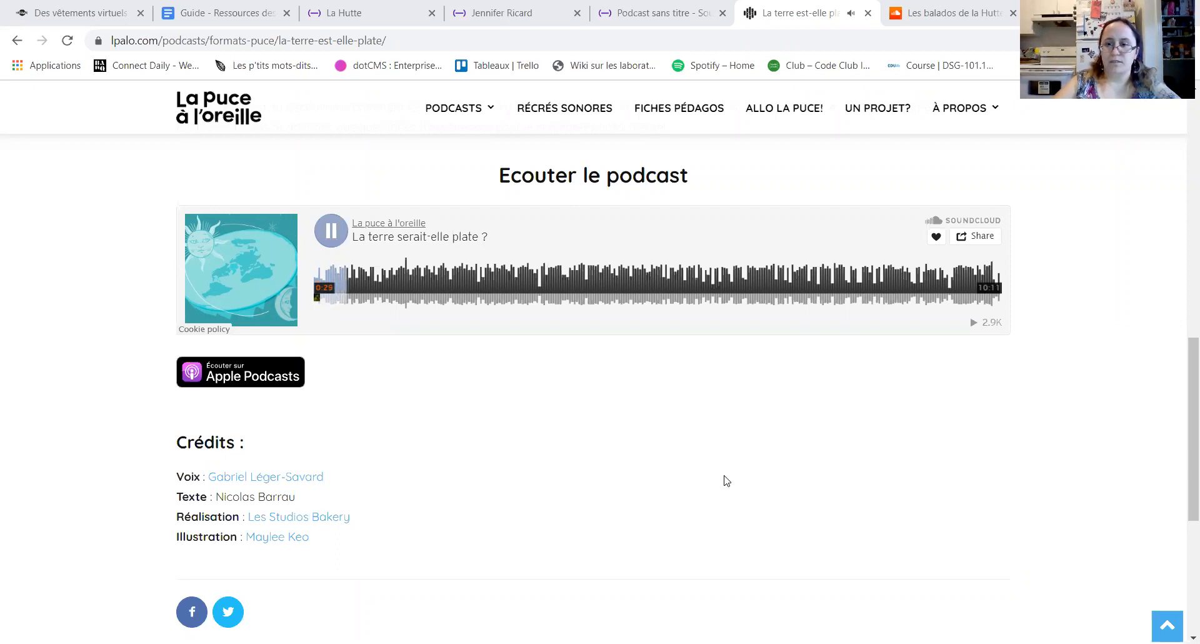
click(338, 233)
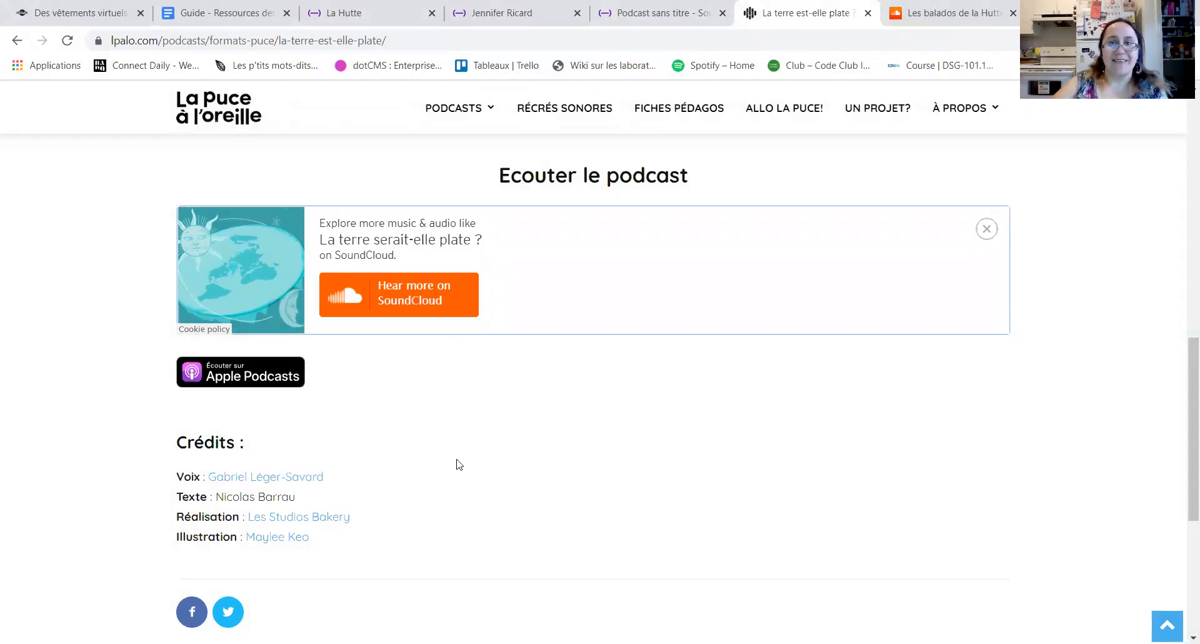
Step: Switch to SoundCloud and look through the recent tracks of Les balados de la Hutte
click(925, 18)
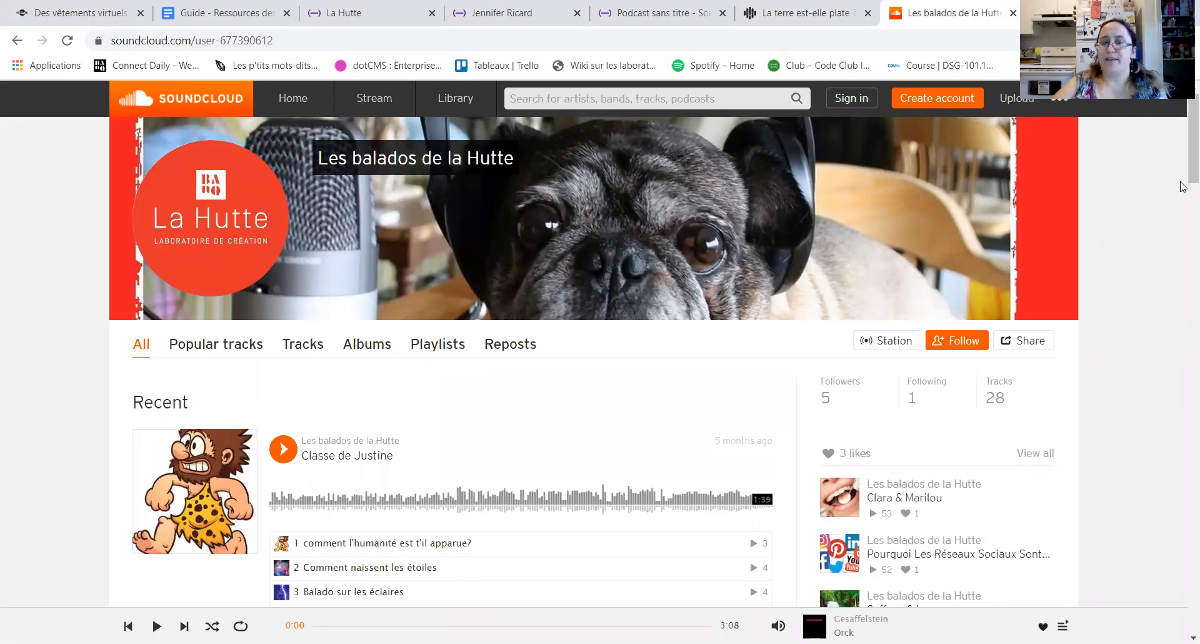
scroll(1182, 189, down, 5)
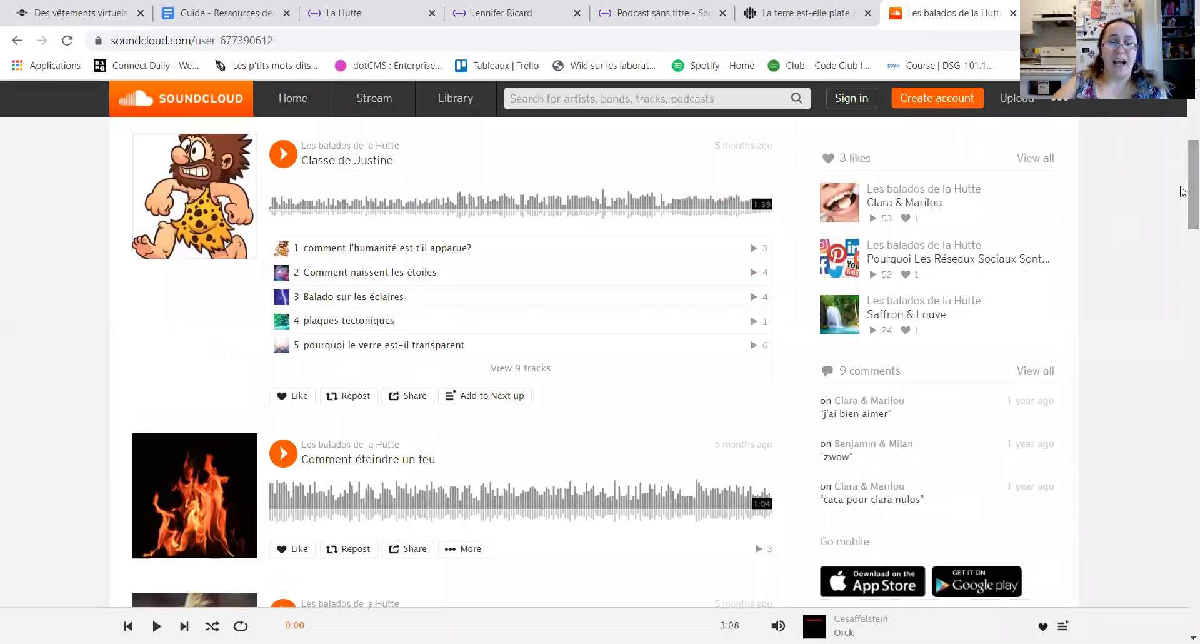
scroll(1182, 226, down, 4)
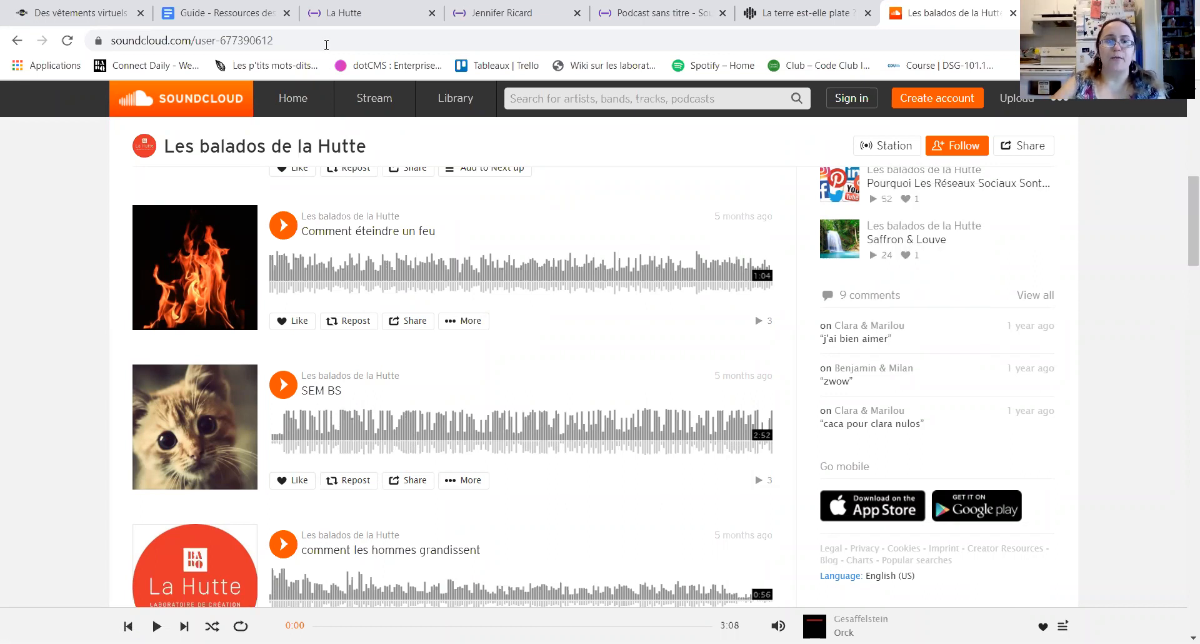
Step: Switch to Soundtrap and look over the La Hutte group invitation and the account's project page
click(360, 13)
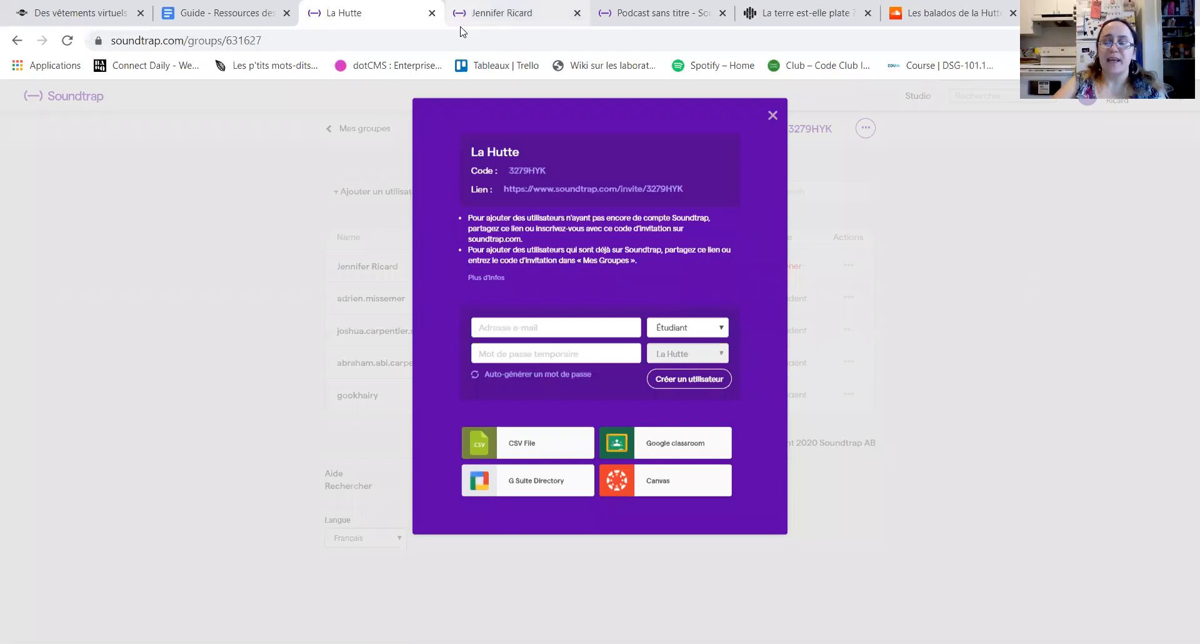
click(500, 13)
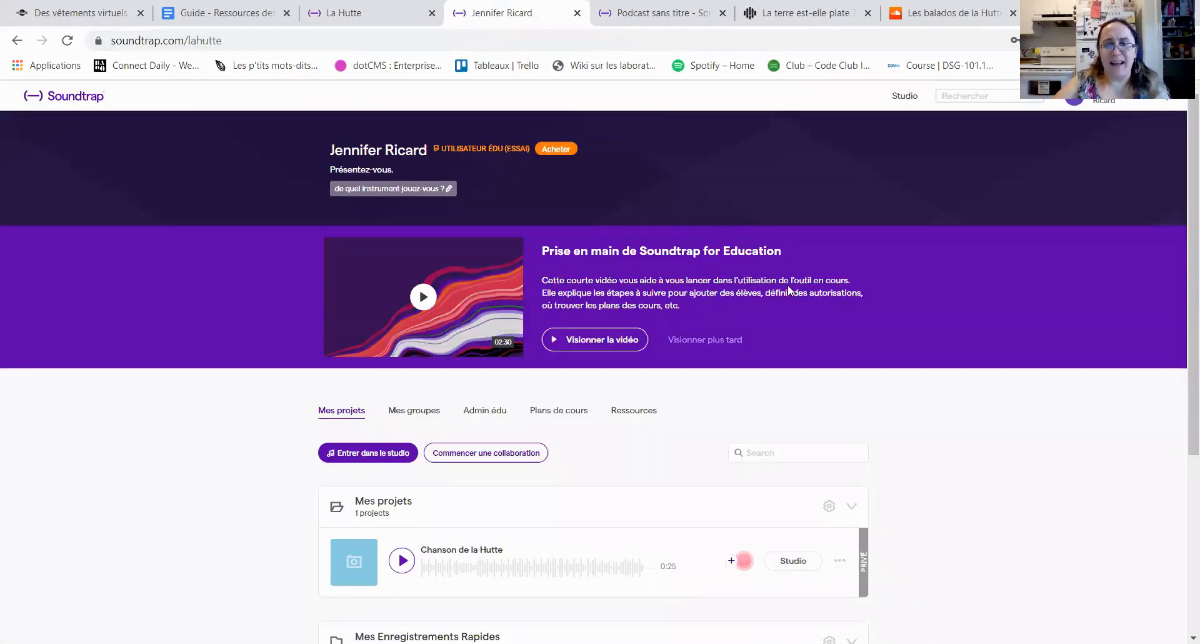
scroll(1182, 213, down, 1)
scroll(1181, 188, up, 1)
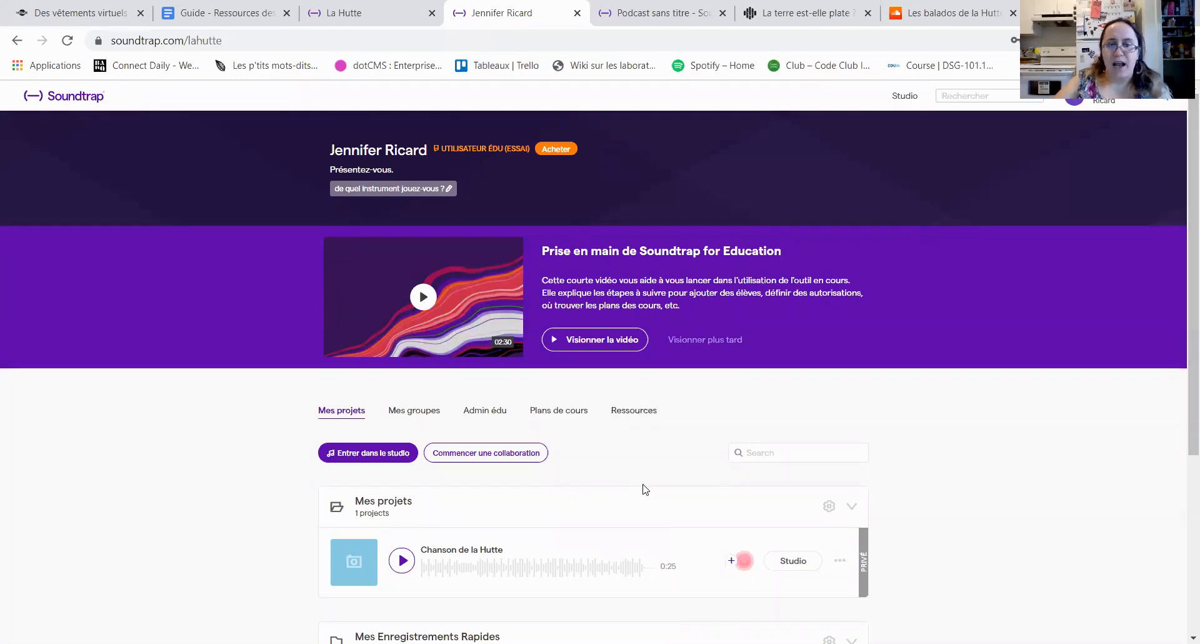
Step: Create a new podcast project in the Soundtrap studio and add a Voix & micros track to it
click(372, 456)
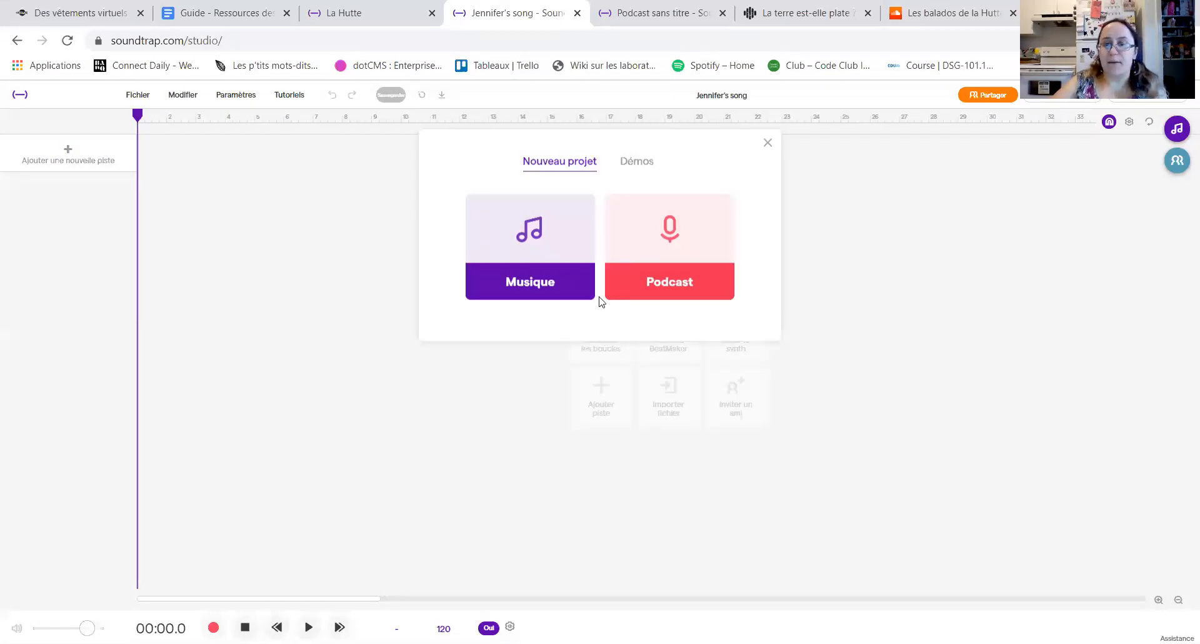
click(664, 280)
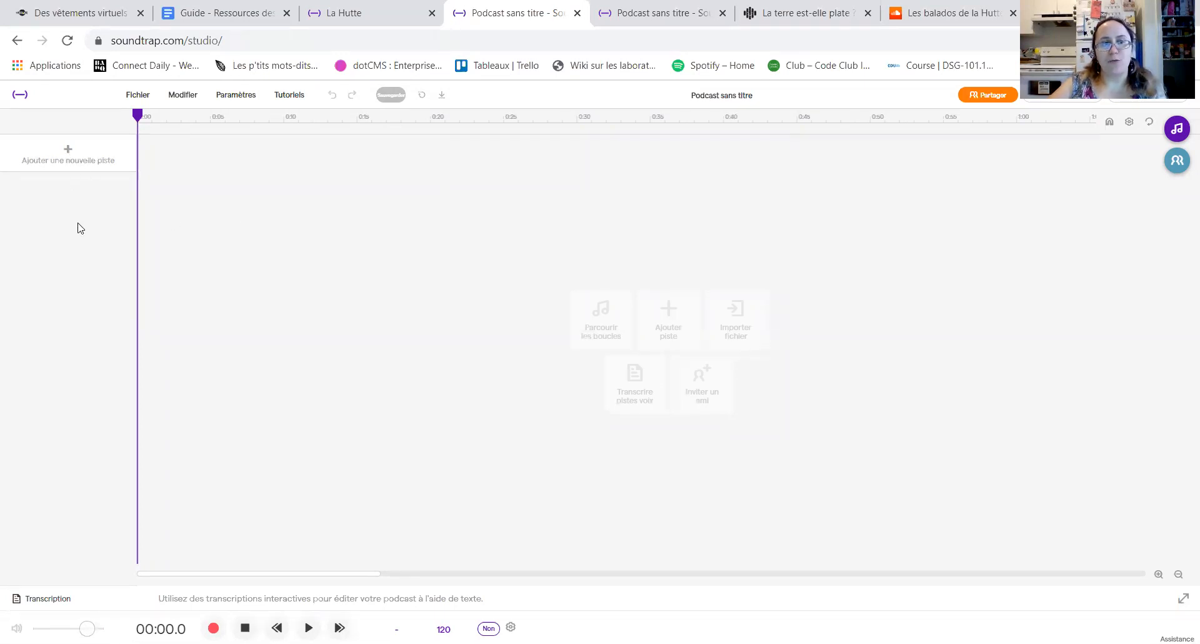
click(73, 156)
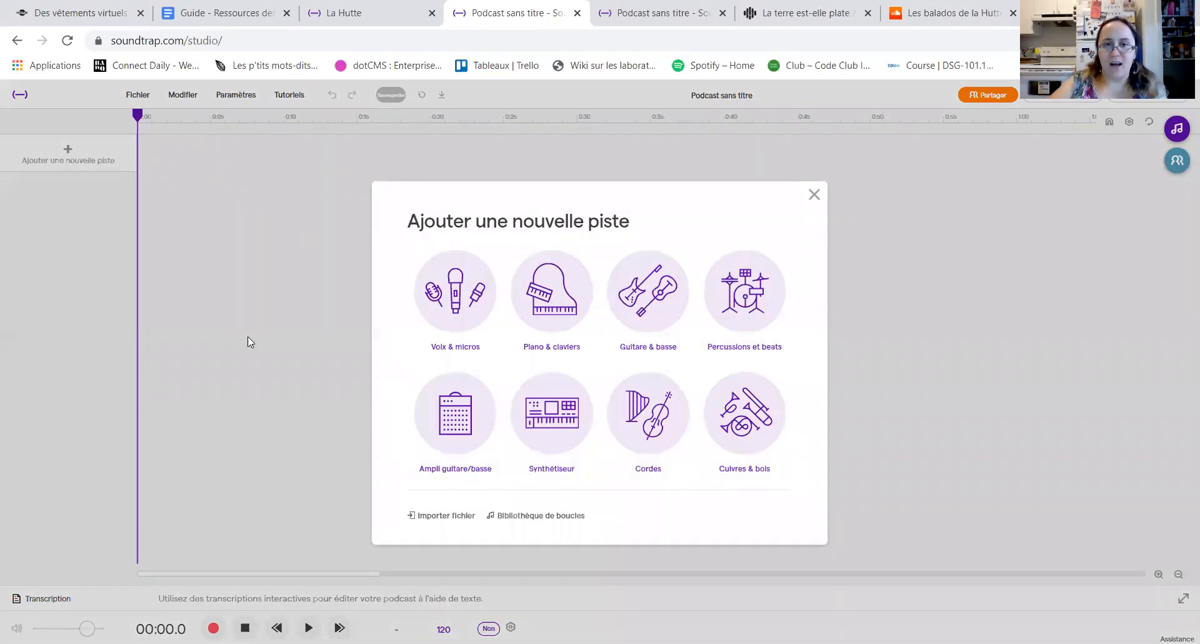
click(442, 312)
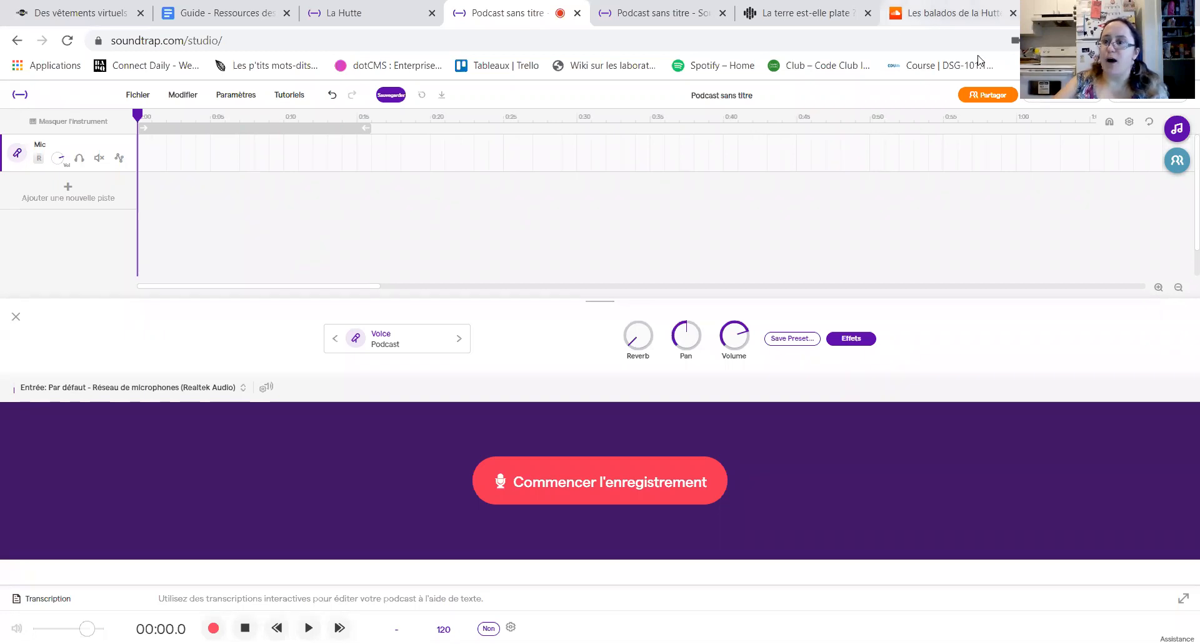
Step: View the sounds available in the Boucles library and close it
click(1178, 128)
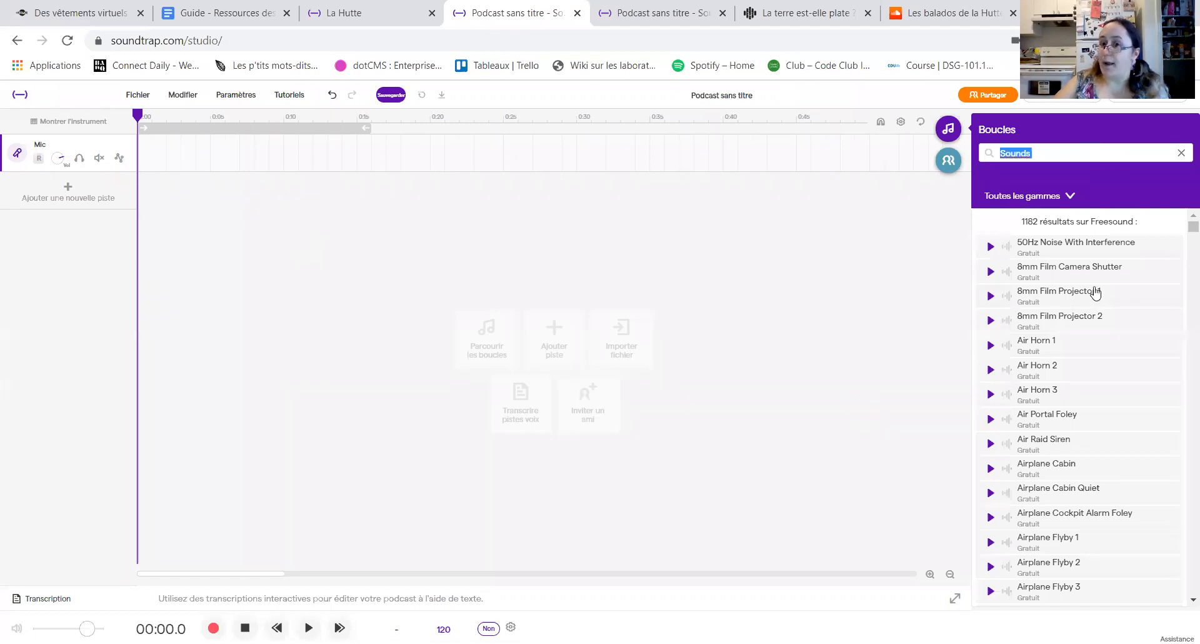
click(948, 129)
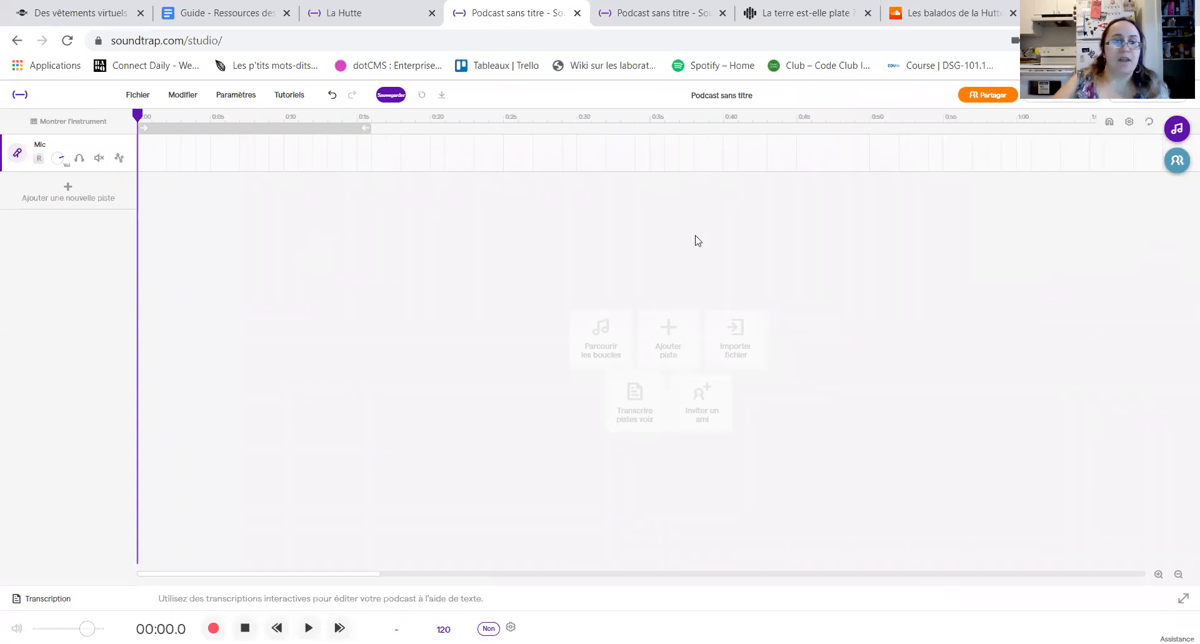
Step: Show the Mic track's instrument view and record a voice clip about 10 seconds long
click(17, 154)
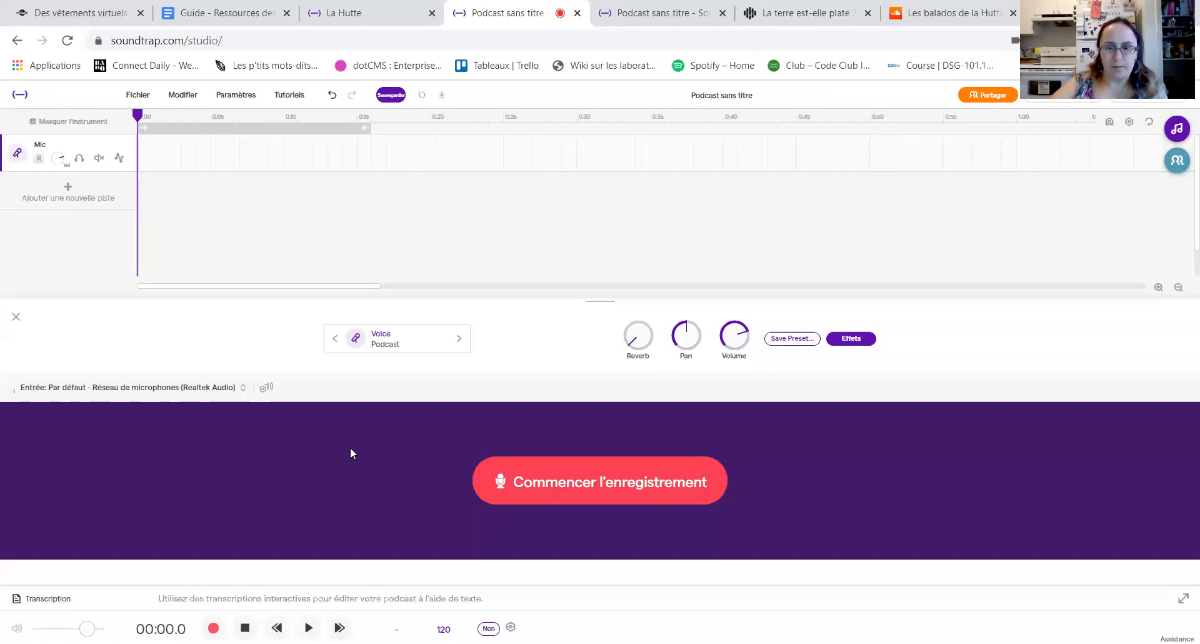
click(628, 486)
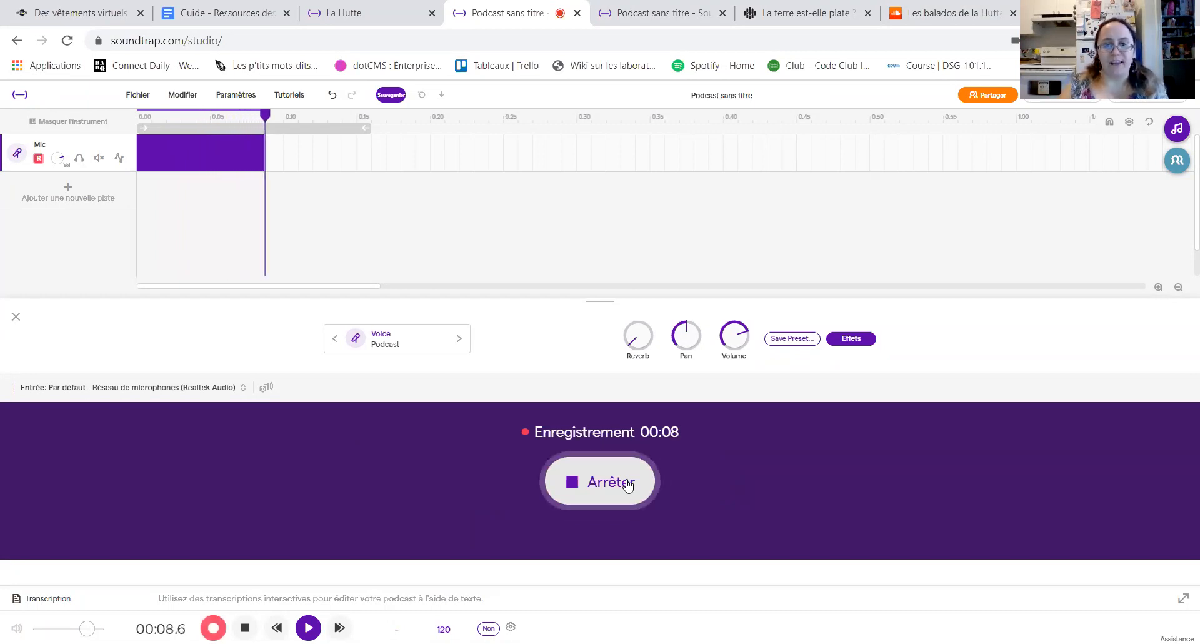
click(628, 485)
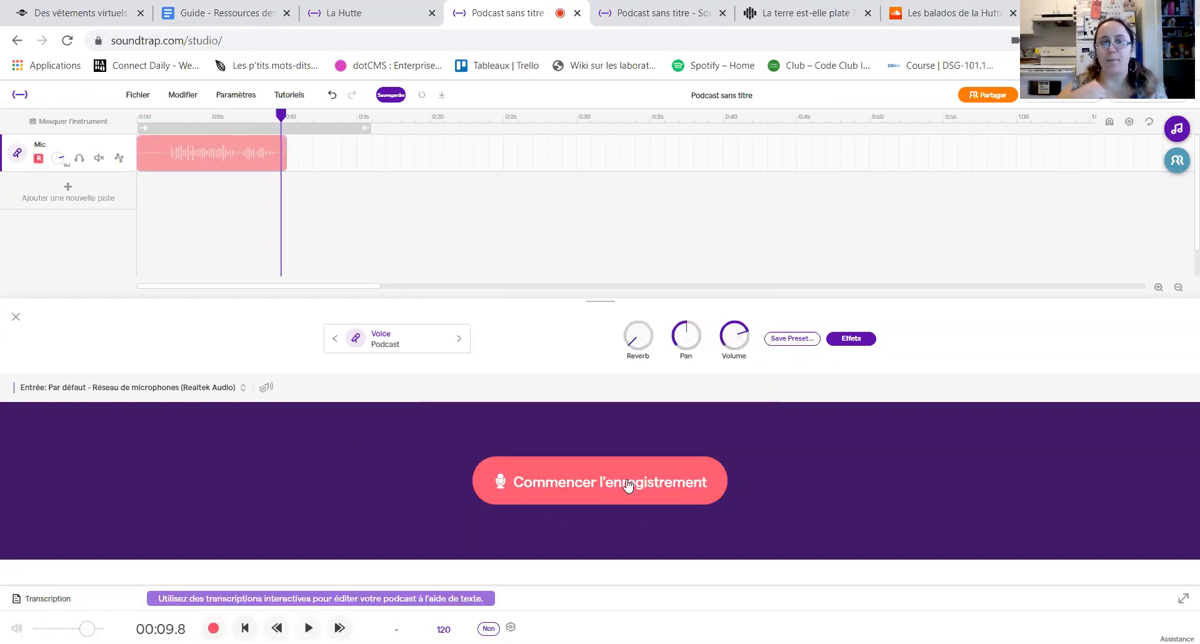
Step: Move the playhead to the end of the recorded clip and add a second Voix & micros track
drag(281, 114, 288, 114)
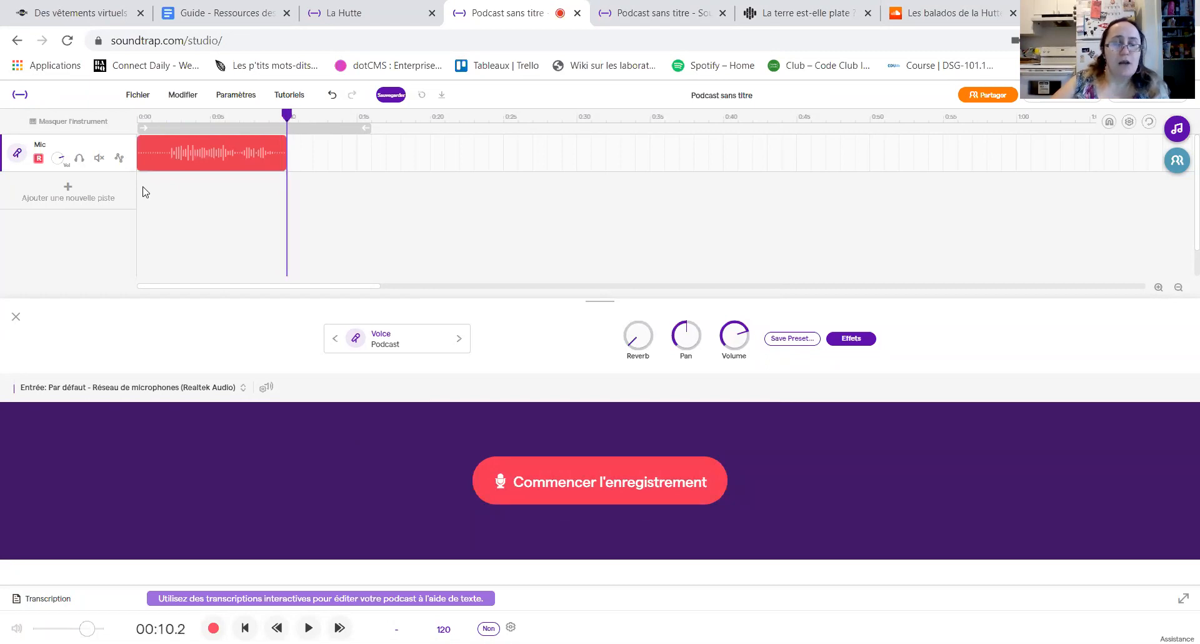
click(70, 198)
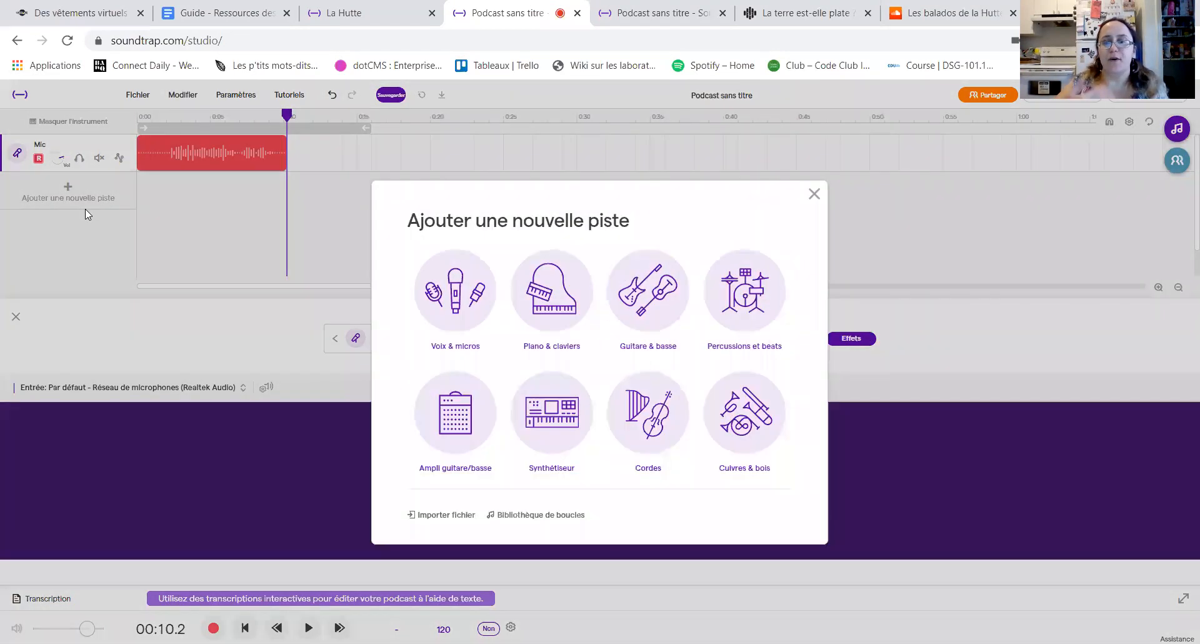
click(455, 289)
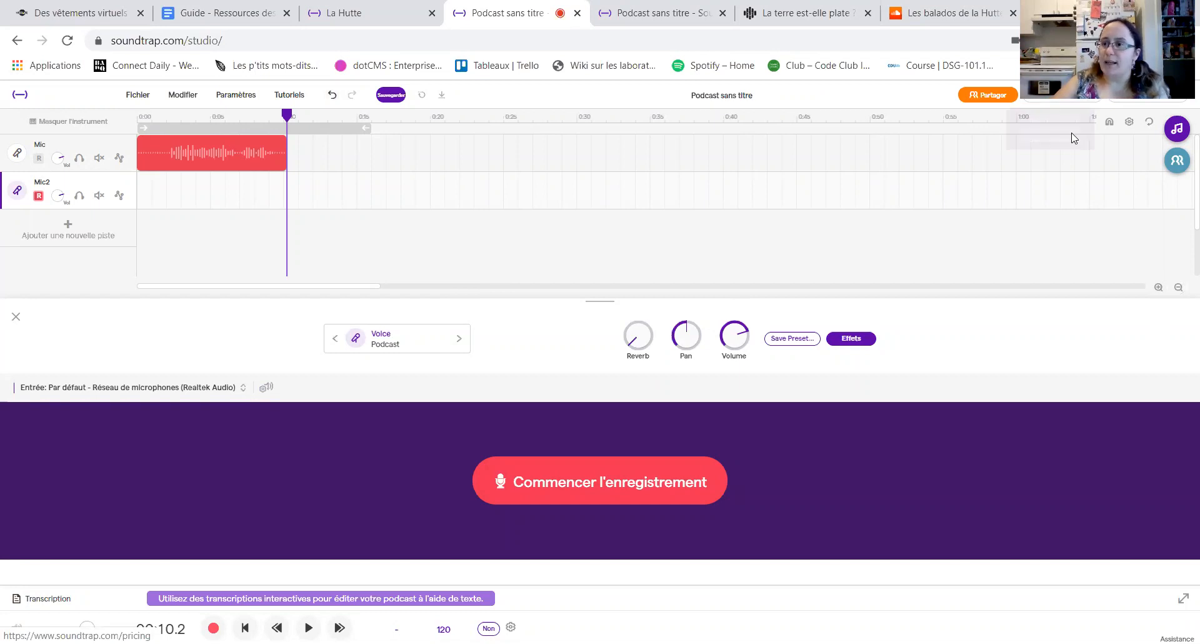
Step: View the collaborators area and the form for inviting people to the project, and close the form without inviting anyone
click(1177, 163)
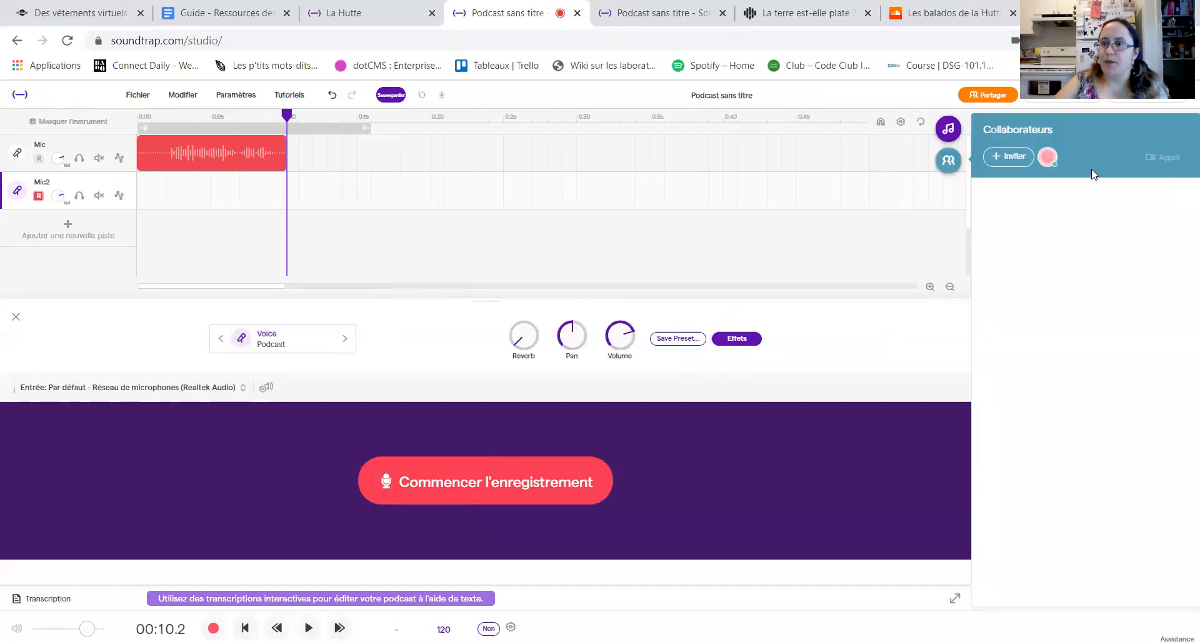
click(1010, 158)
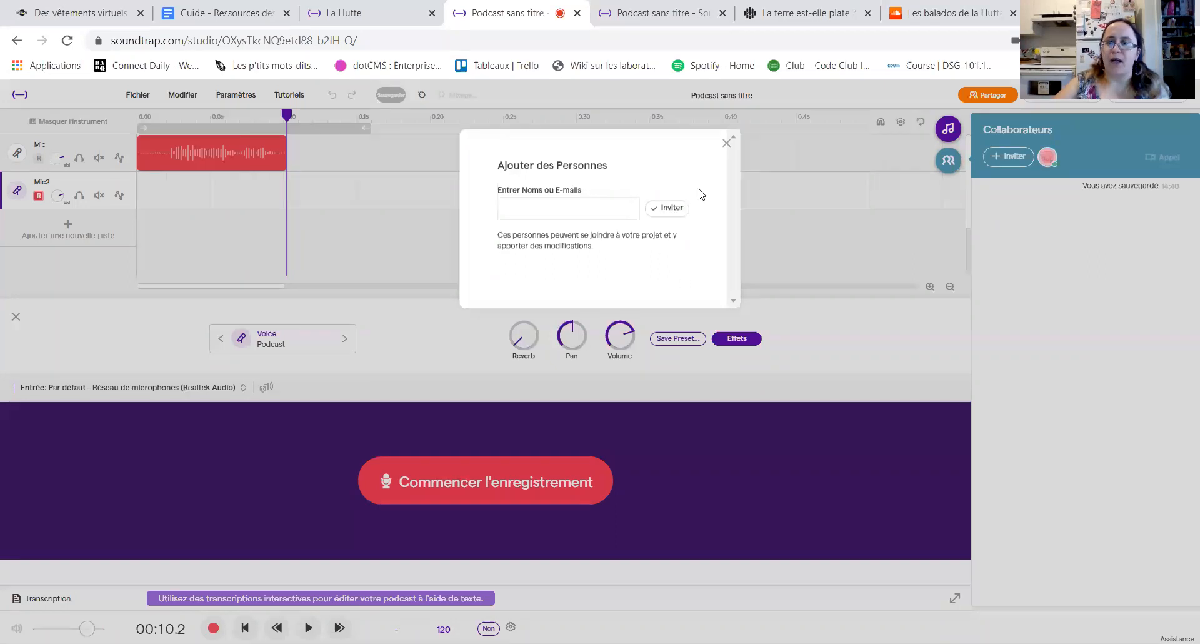
click(999, 246)
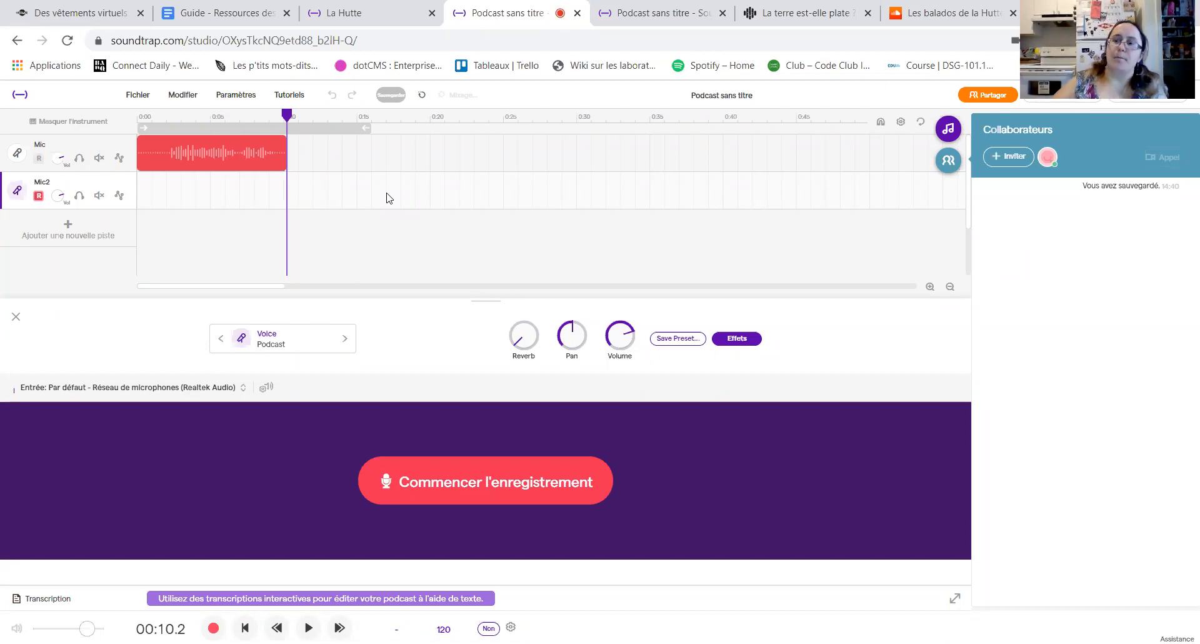
Step: Preview the Cat Meowing 1 sound from the Boucles library and add it on a new track at the end of the Mic clip
click(950, 129)
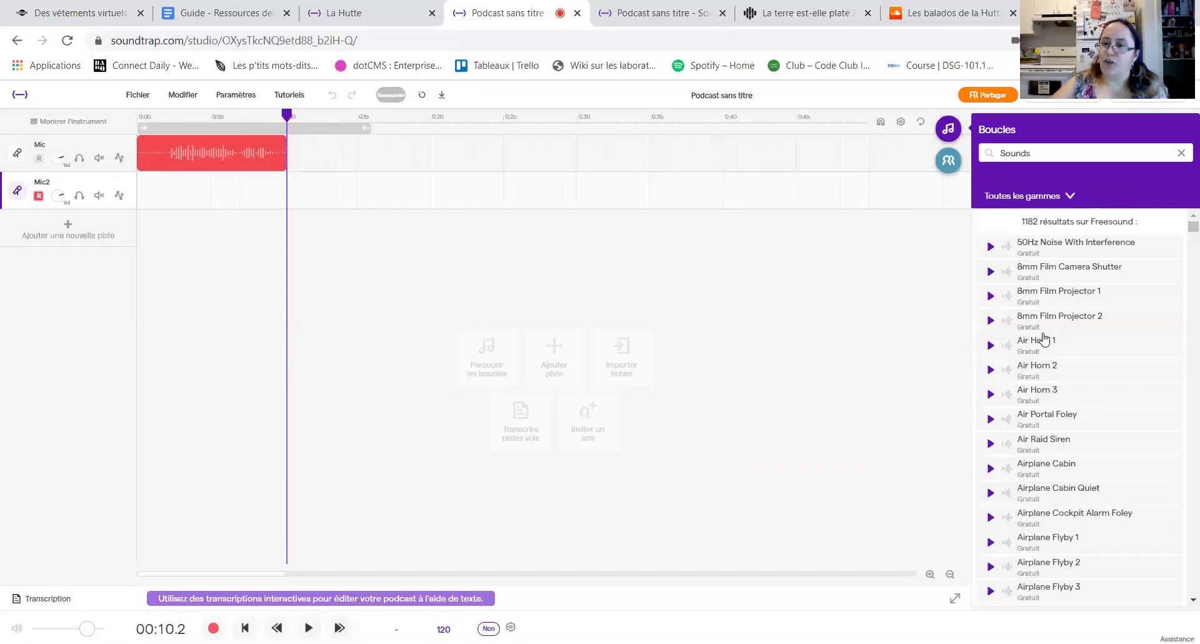
scroll(1182, 241, down, 15)
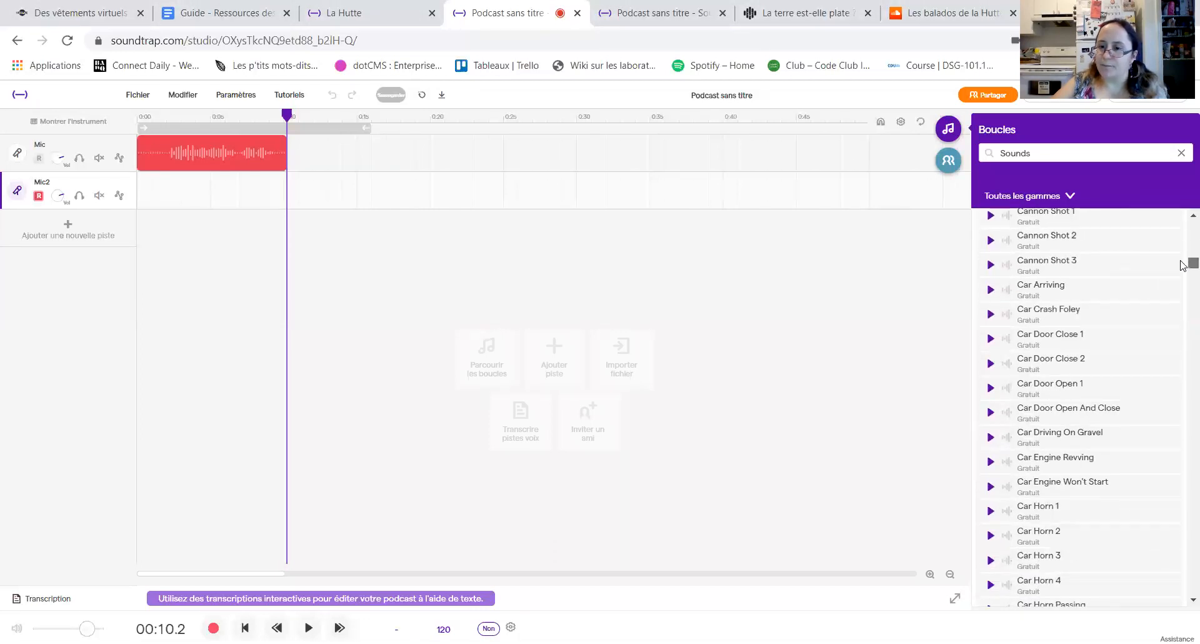
scroll(1182, 267, down, 5)
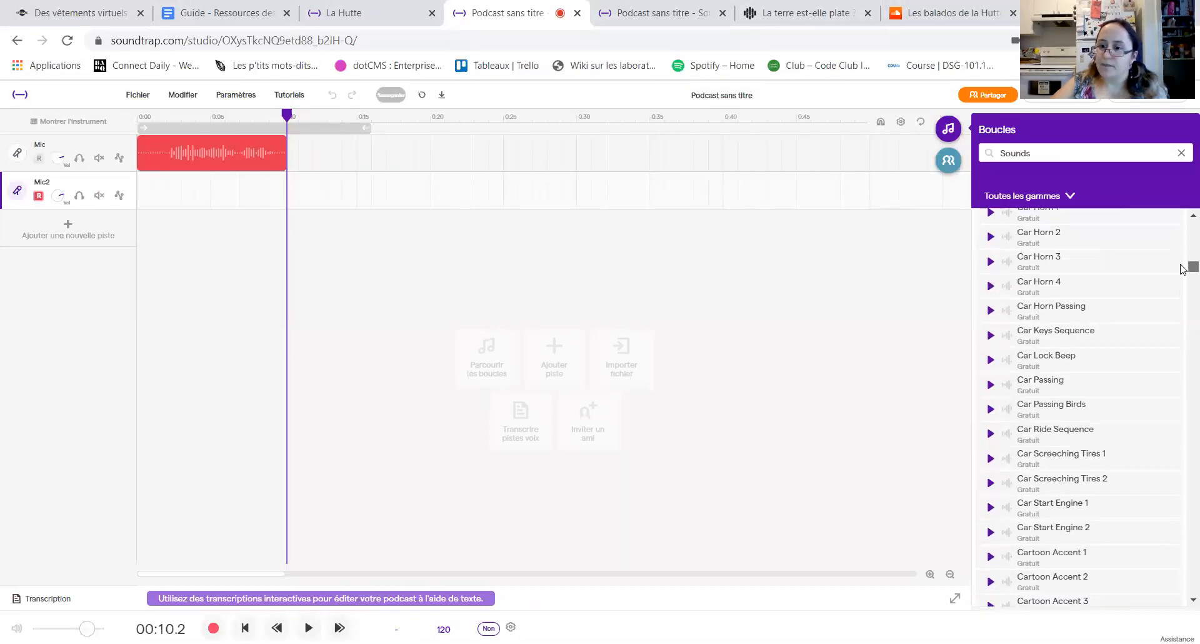
scroll(1183, 270, down, 10)
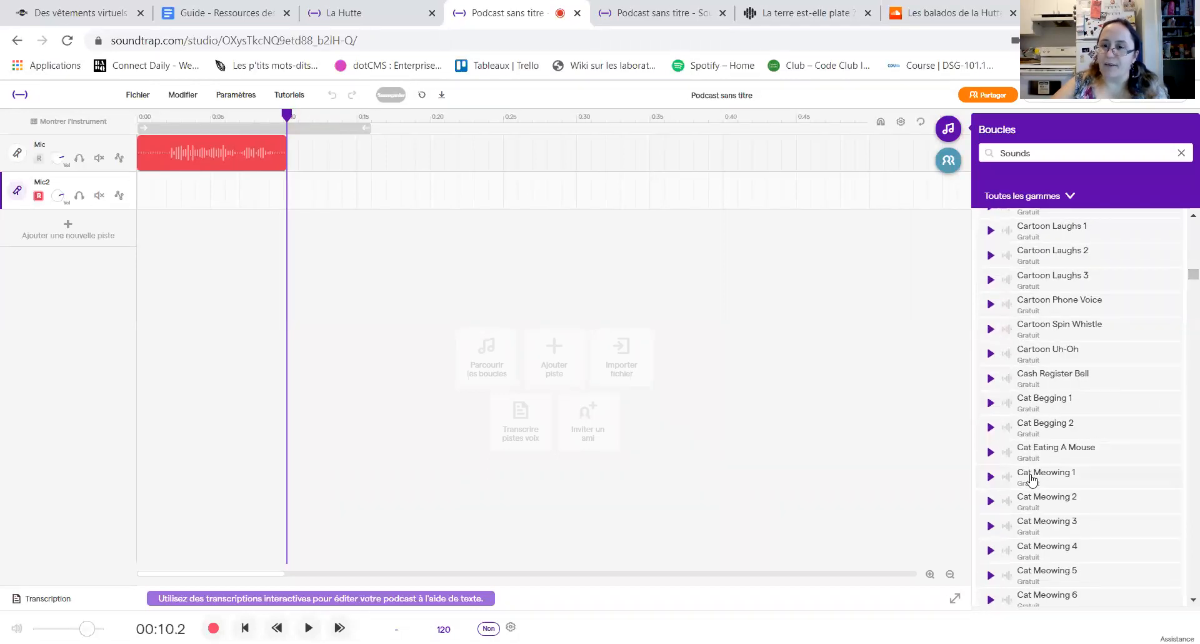
click(990, 478)
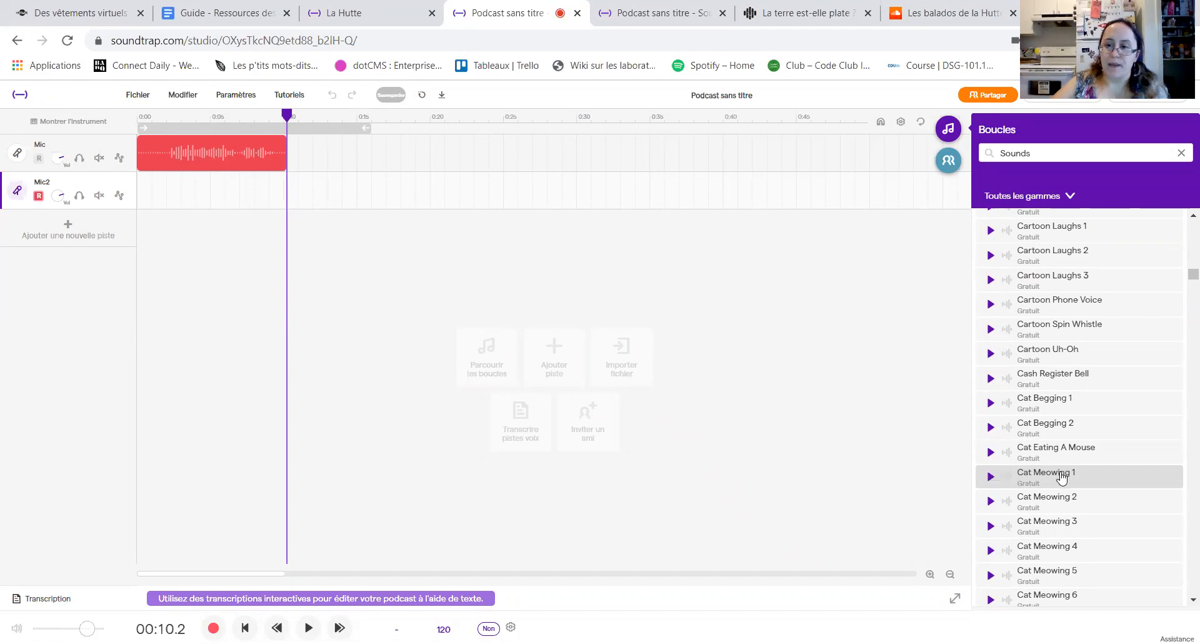
drag(1061, 478, 292, 360)
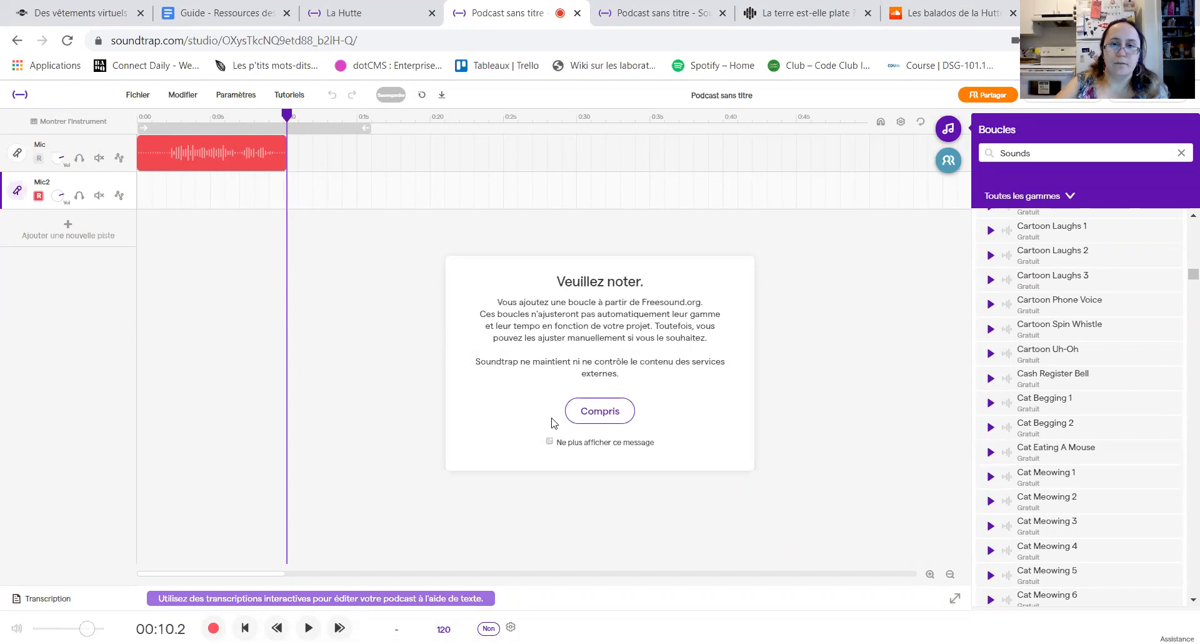
click(588, 414)
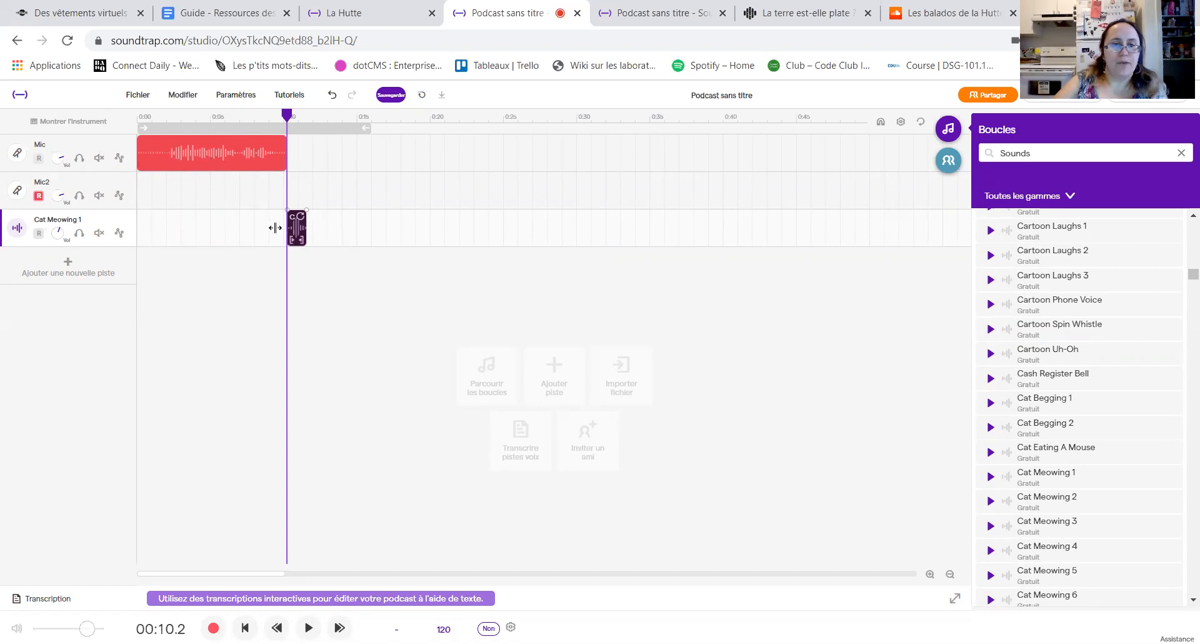
Step: Move the playhead to the end of the Cat Meowing 1 clip, at about 11.5 seconds
click(340, 279)
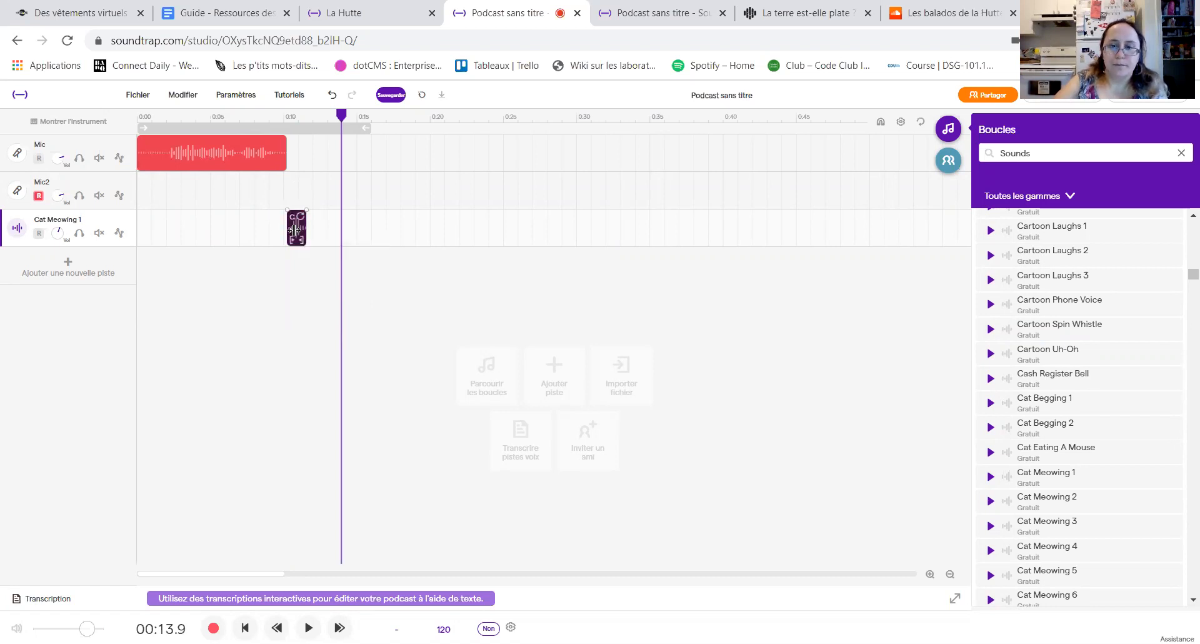
click(342, 325)
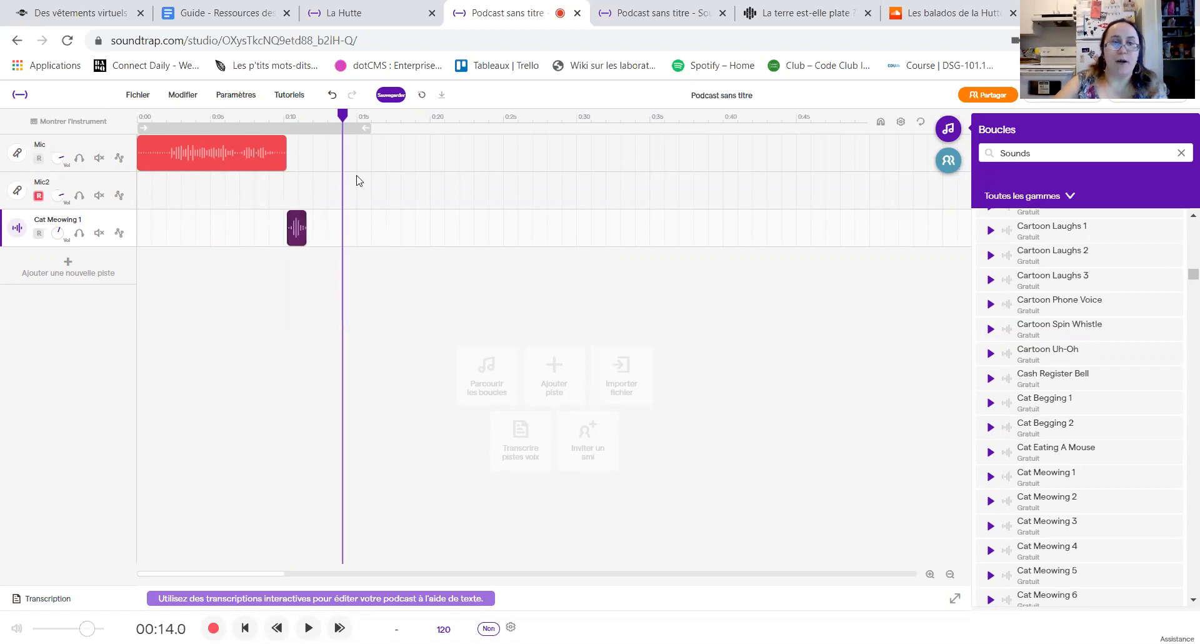
drag(343, 115, 307, 115)
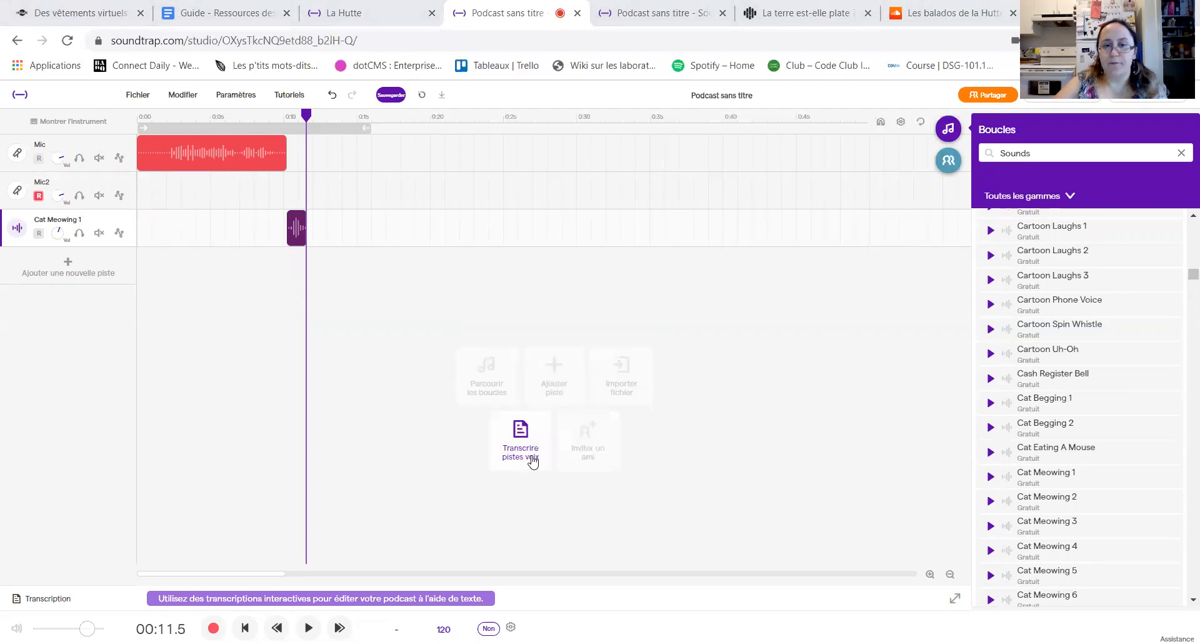
Step: Show the file selection dialog for importing an audio file and cancel it
click(628, 397)
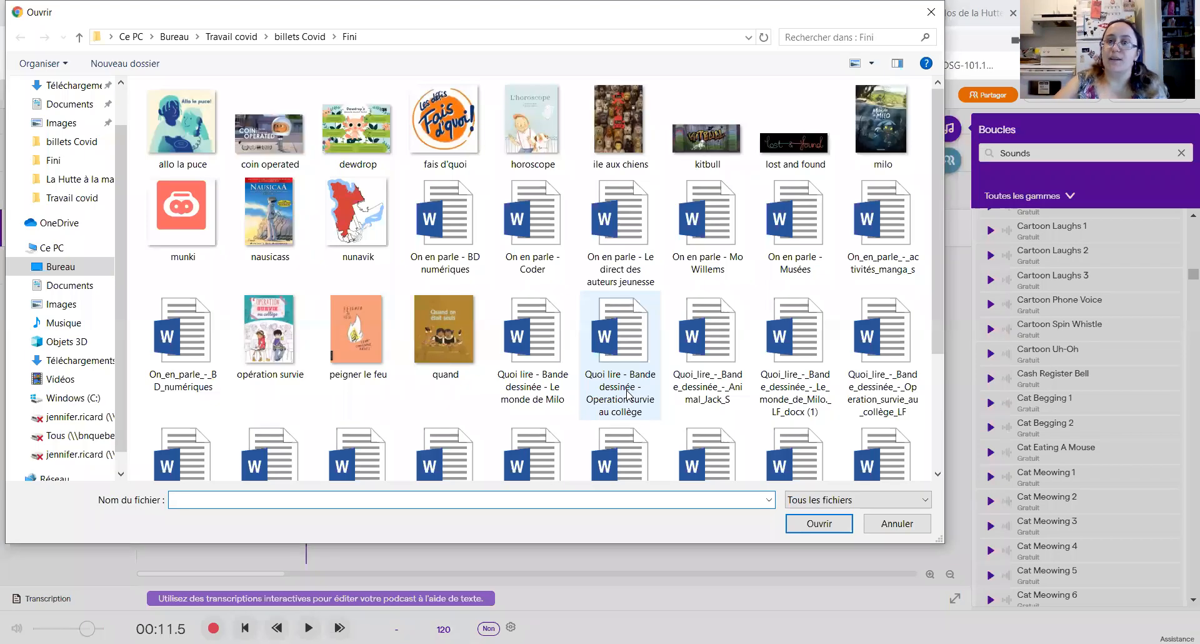
key(Escape)
click(760, 301)
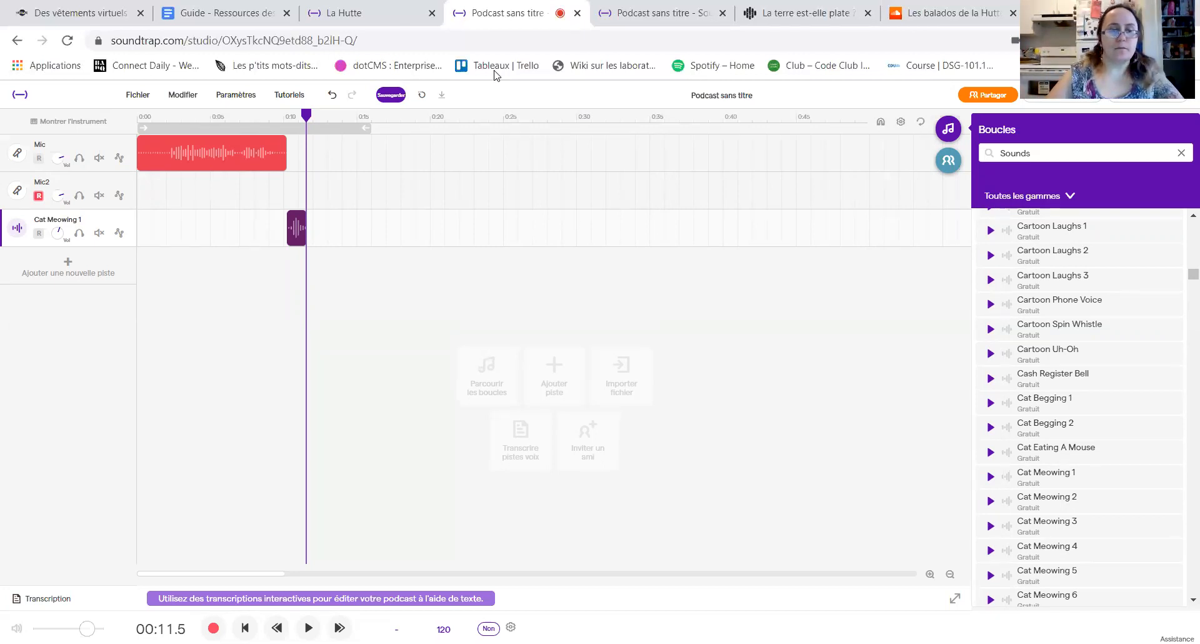
Step: Record a voice clip about 8 seconds long on the Mic2 track, starting at the end of the Cat Meowing 1 clip
click(375, 116)
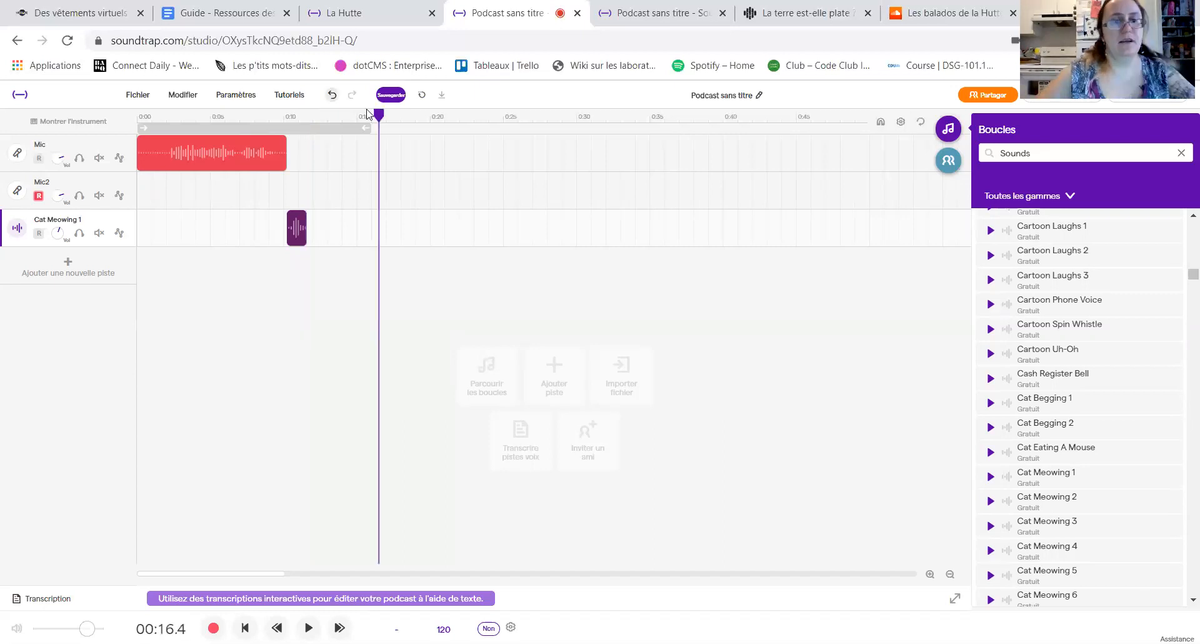
click(283, 114)
drag(283, 109, 308, 118)
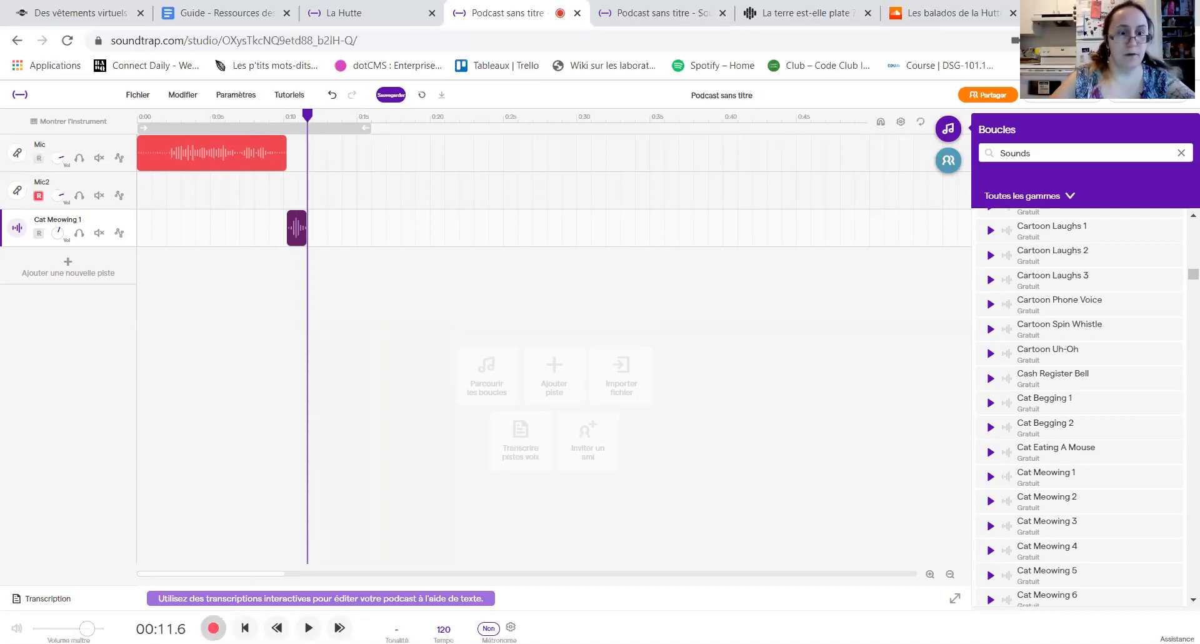
click(17, 190)
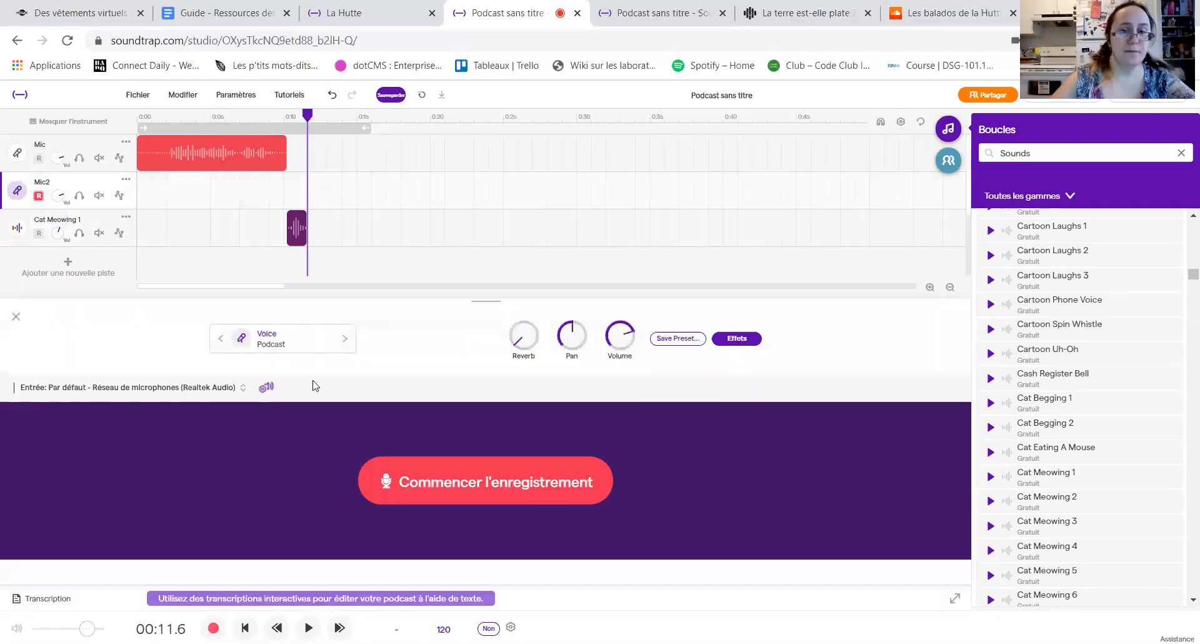
click(445, 486)
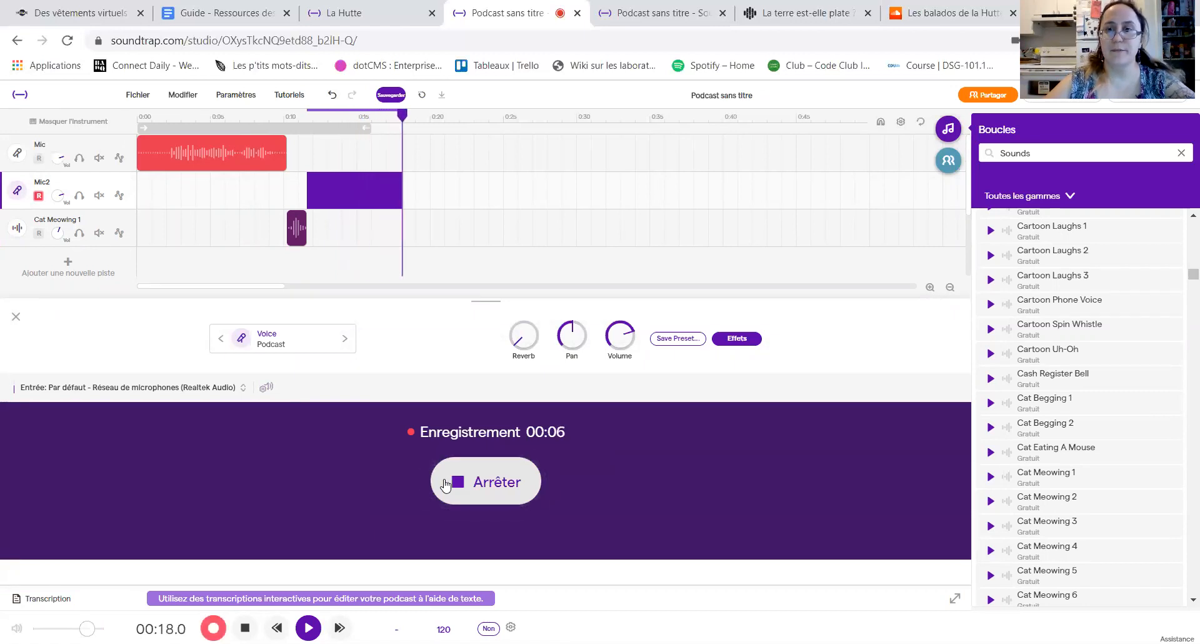
click(445, 484)
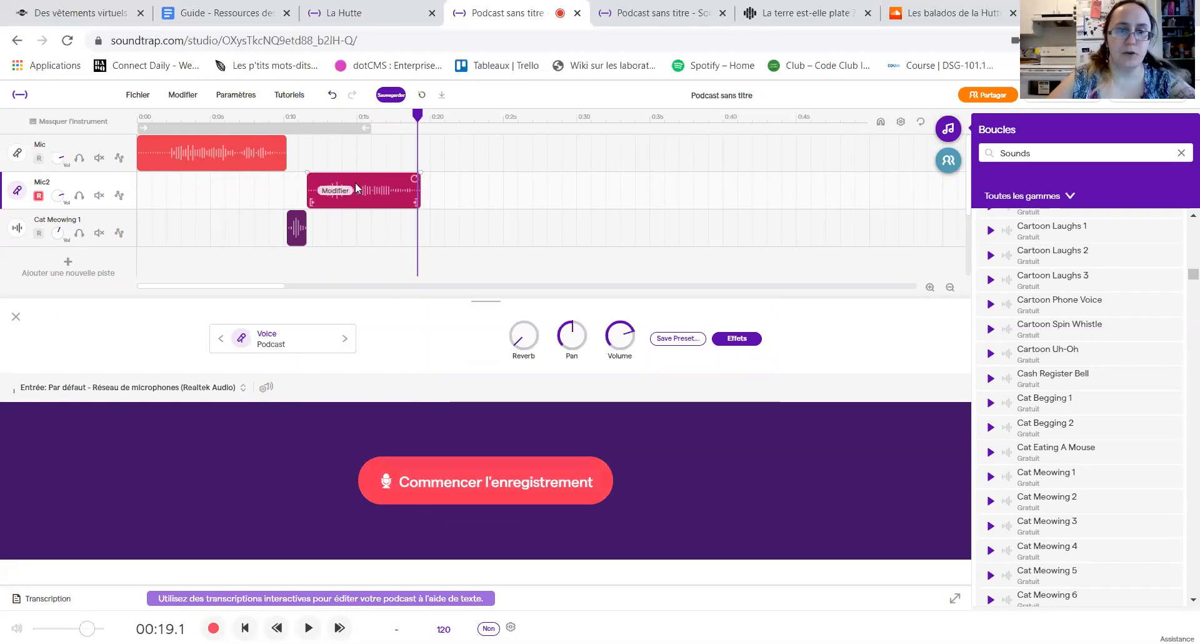
Step: Play back the Mic2 recording from its beginning, replay a middle passage and stop playback at about 15.7 seconds
drag(417, 118, 305, 119)
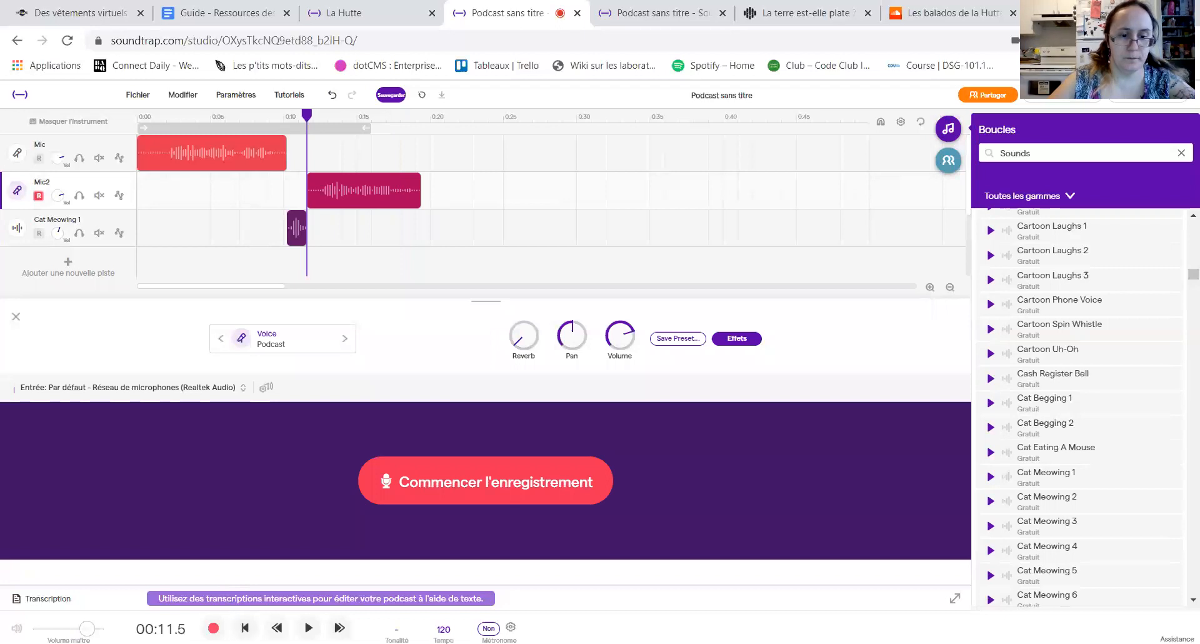
click(308, 628)
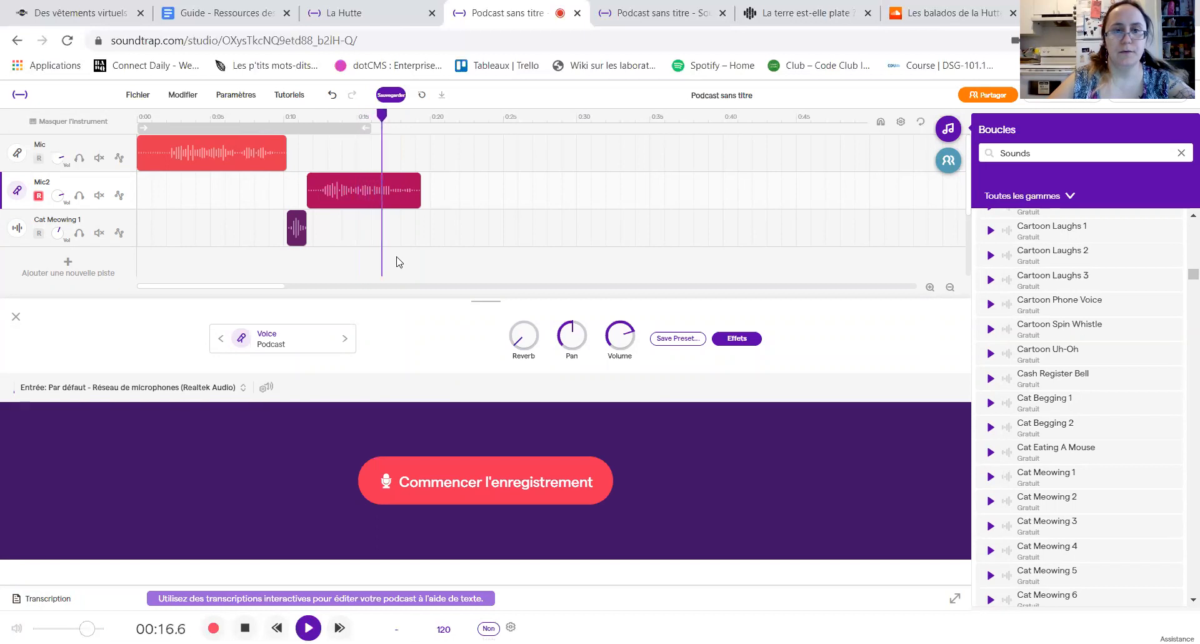
drag(393, 116, 346, 121)
key(space)
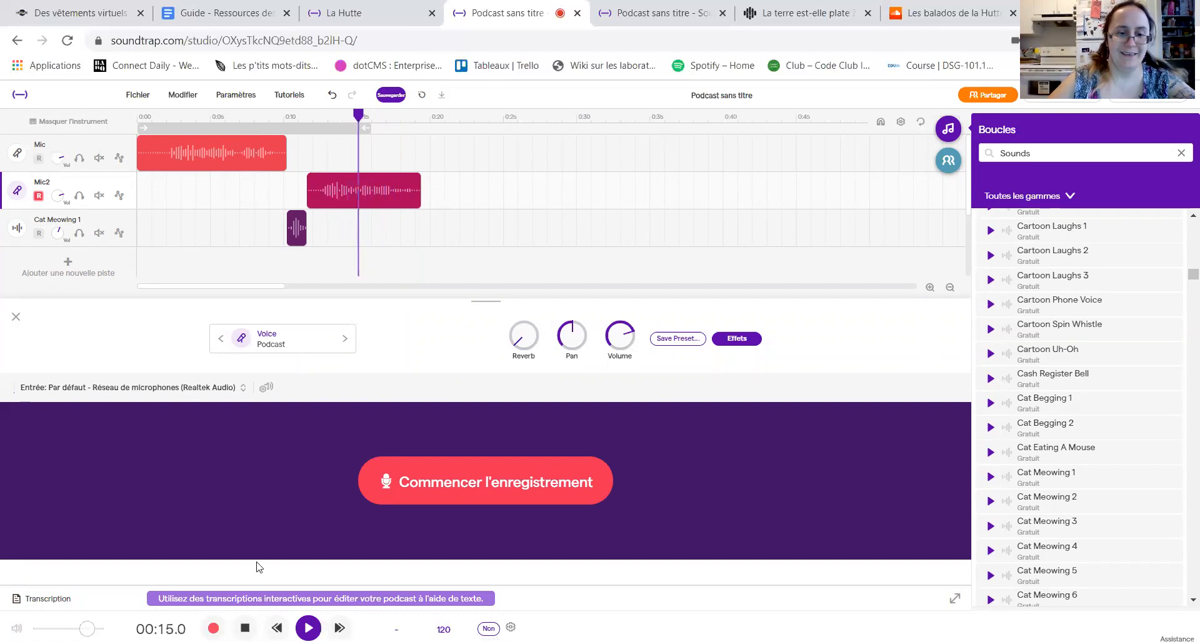
key(space)
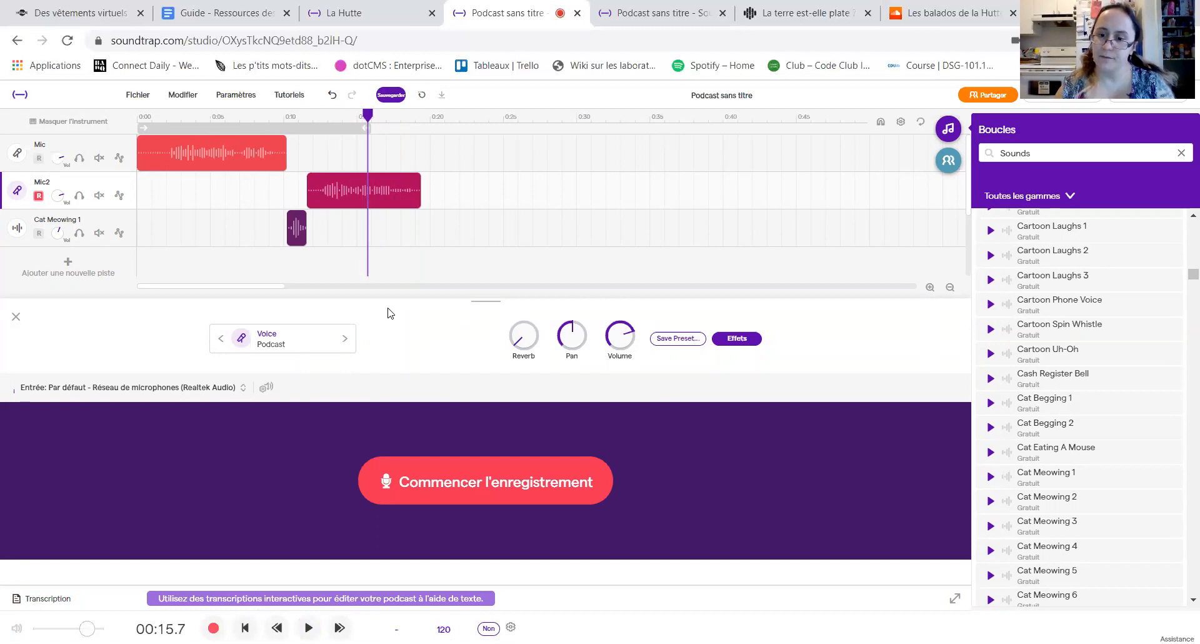
Step: View the editing commands available for the Mic2 clip and dismiss them
mouse_move(385, 191)
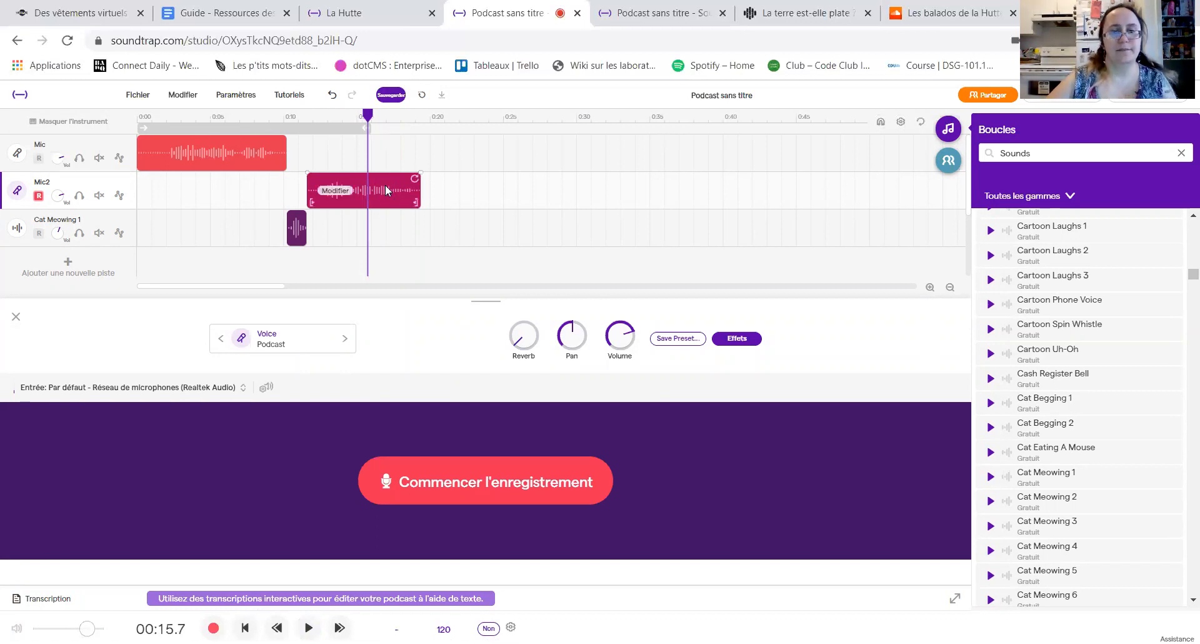
right_click(385, 190)
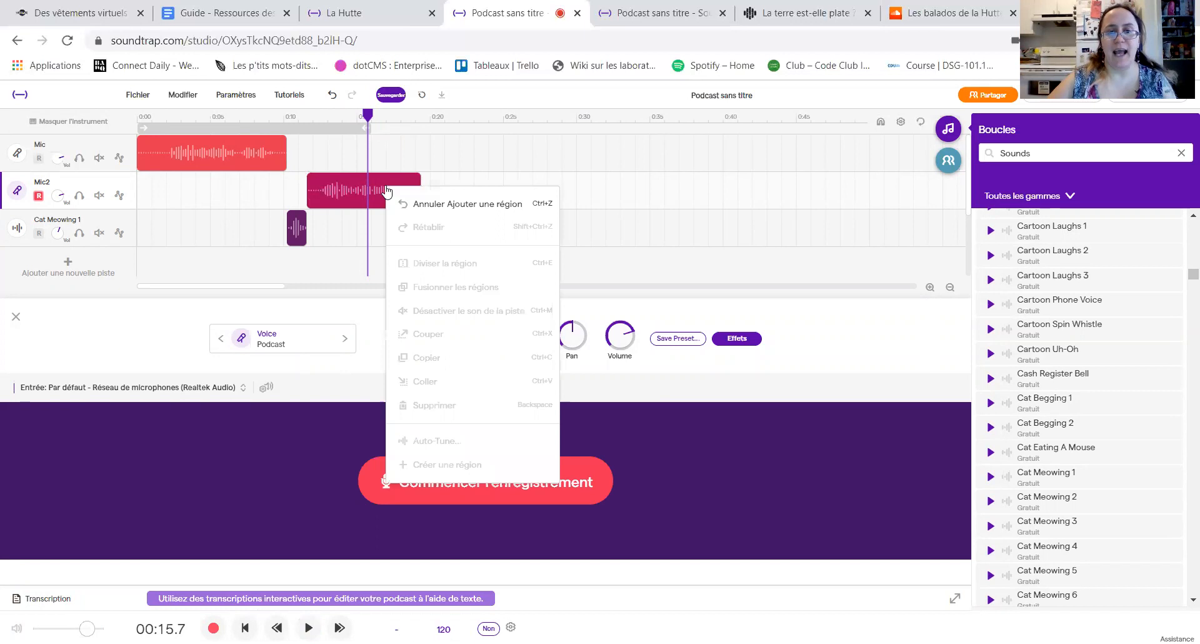
click(375, 181)
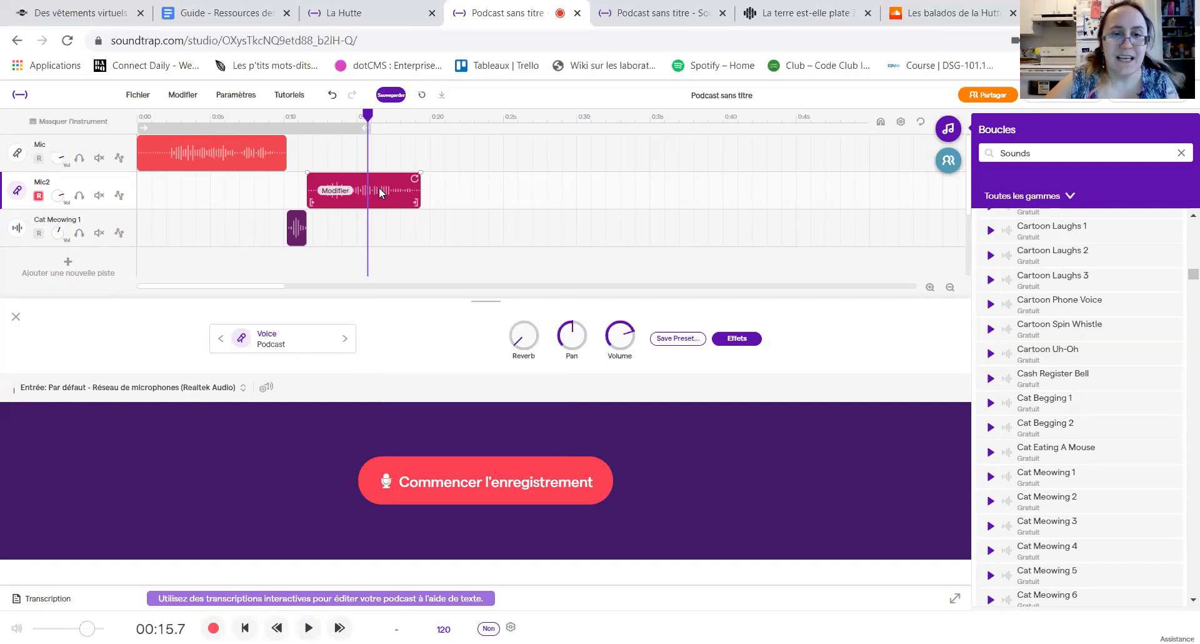
right_click(379, 186)
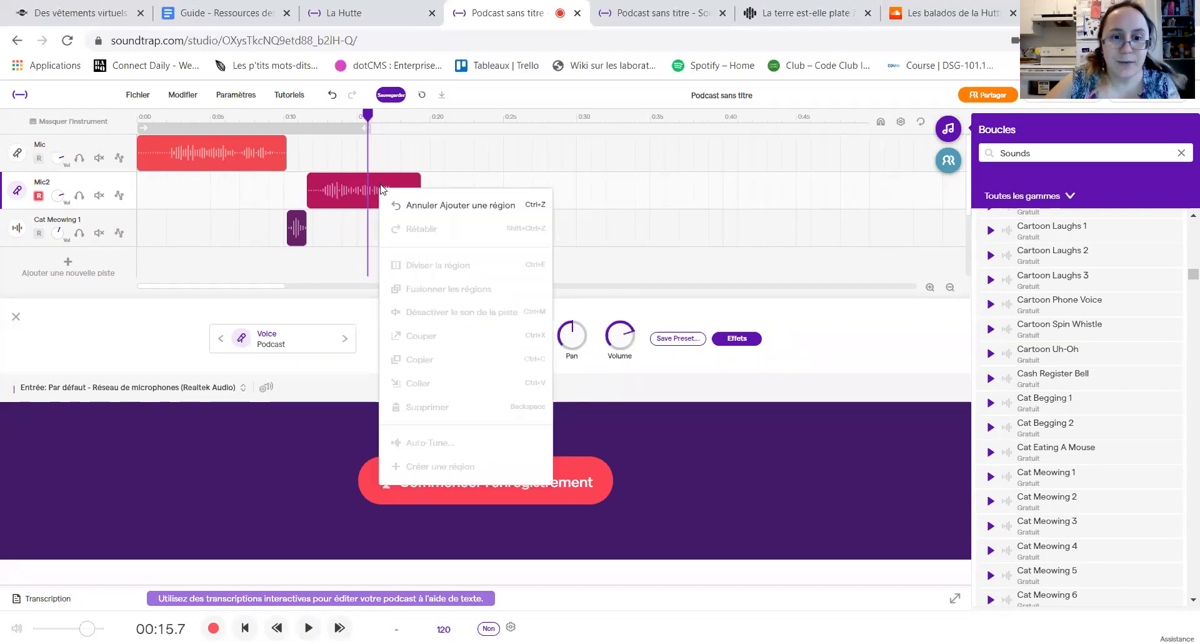
click(473, 176)
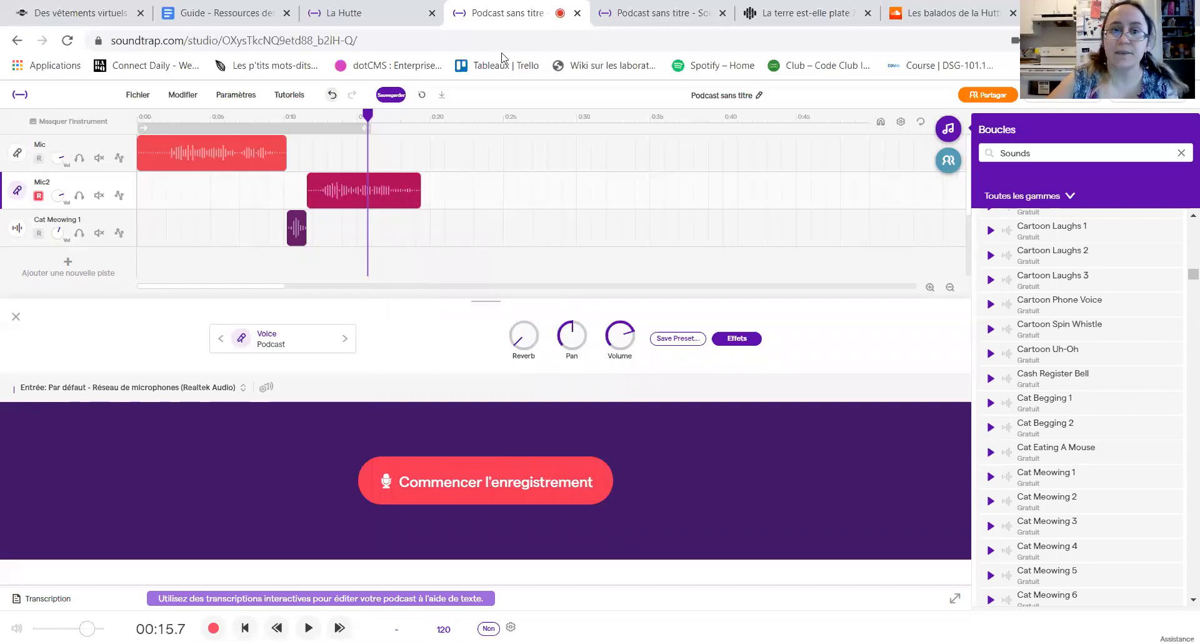
Step: Save the podcast project and hide the Mic2 track's instrument view
click(392, 96)
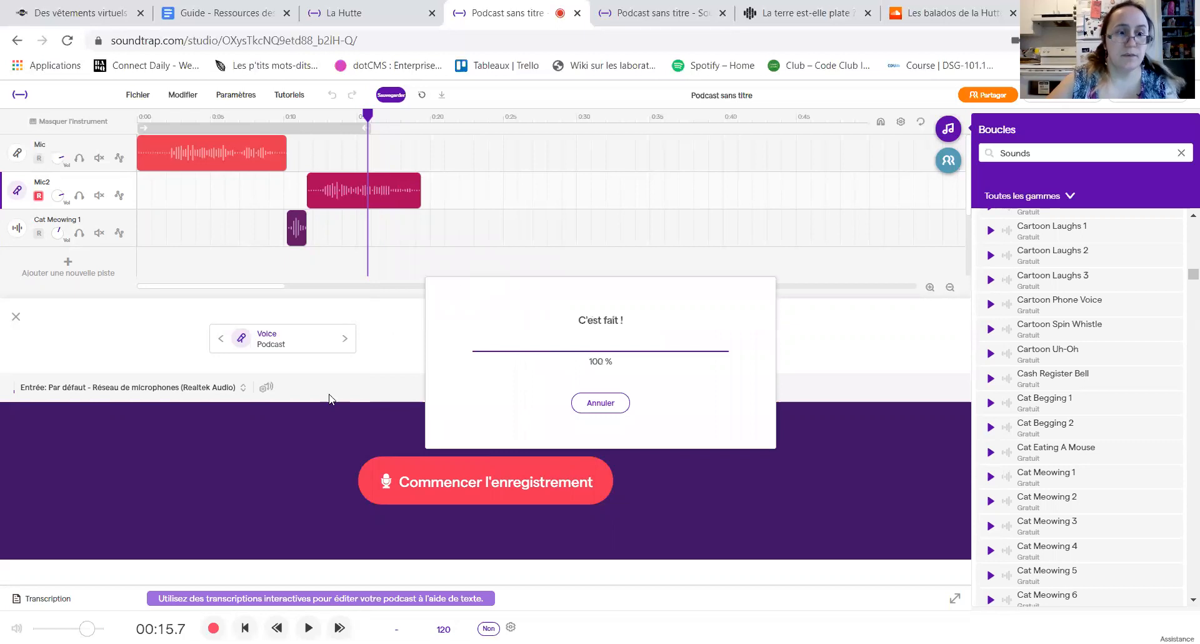
click(16, 316)
Step: Examine the region modification options of the Mic2 clip, including Voice Transform and Changer la hauteur, and close them without applying any
right_click(386, 182)
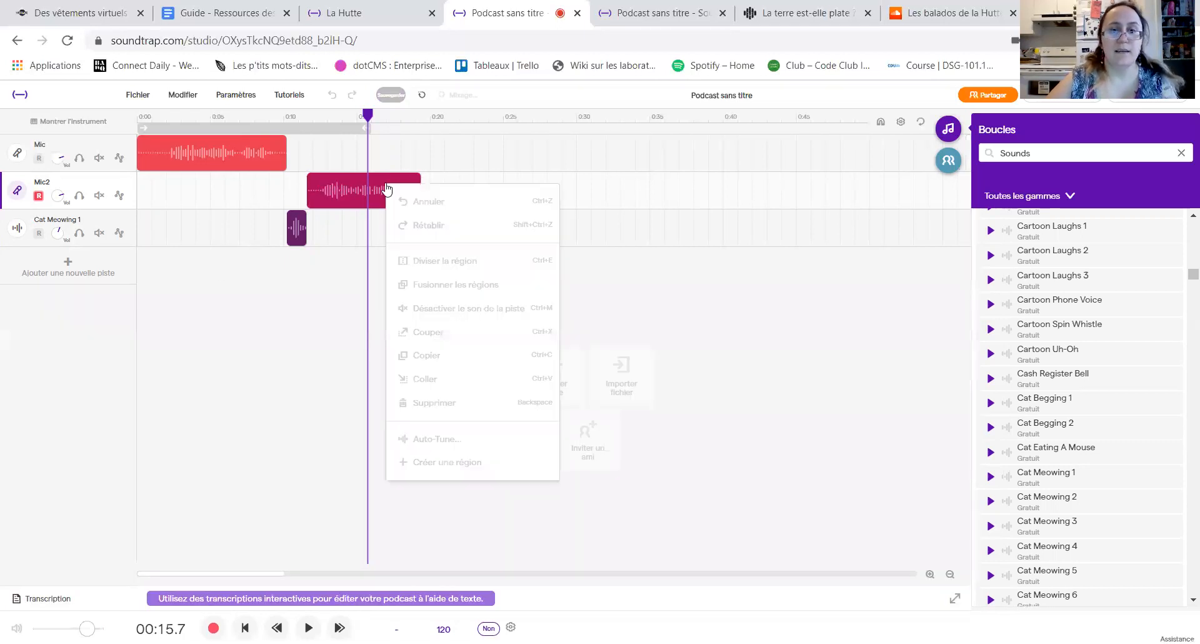
click(346, 194)
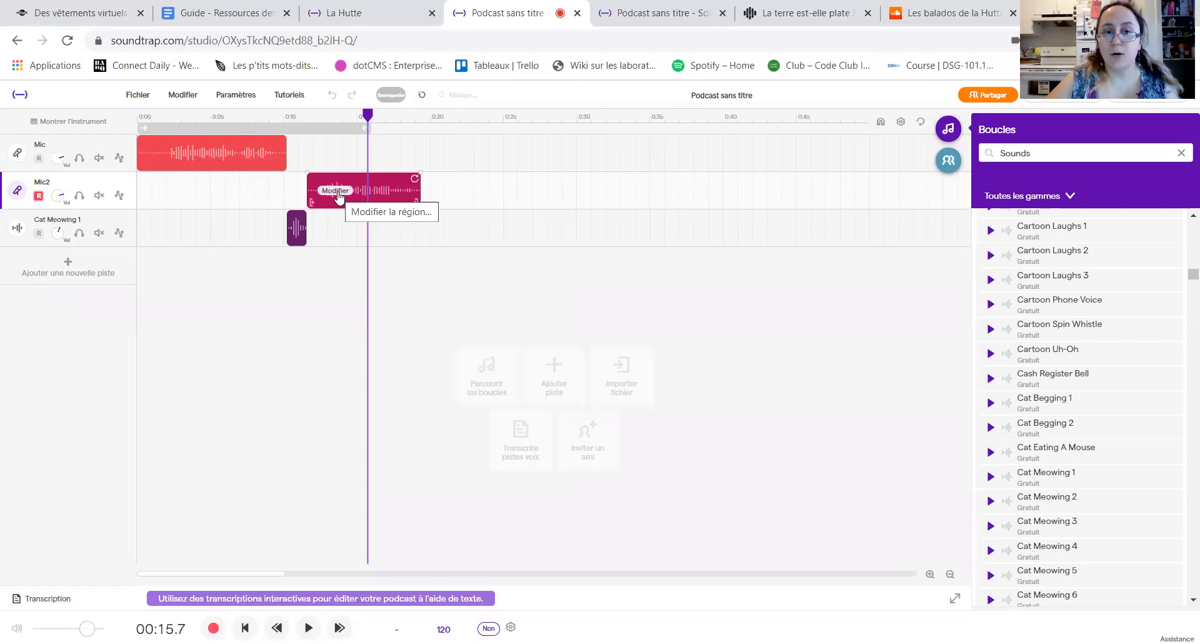
click(337, 191)
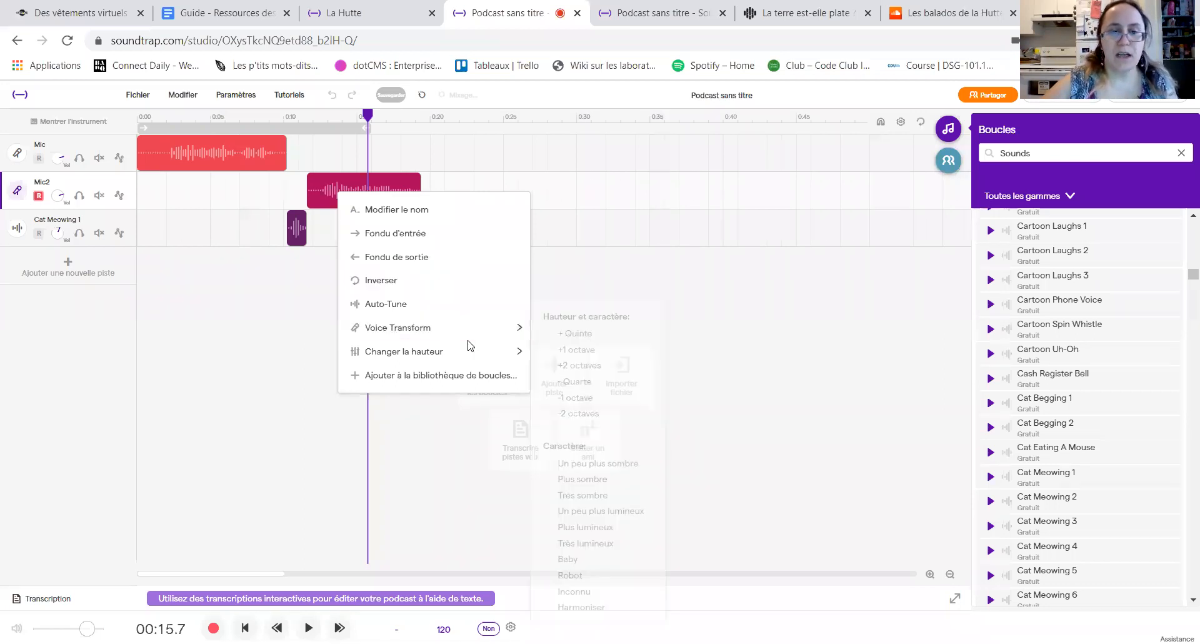
mouse_move(456, 331)
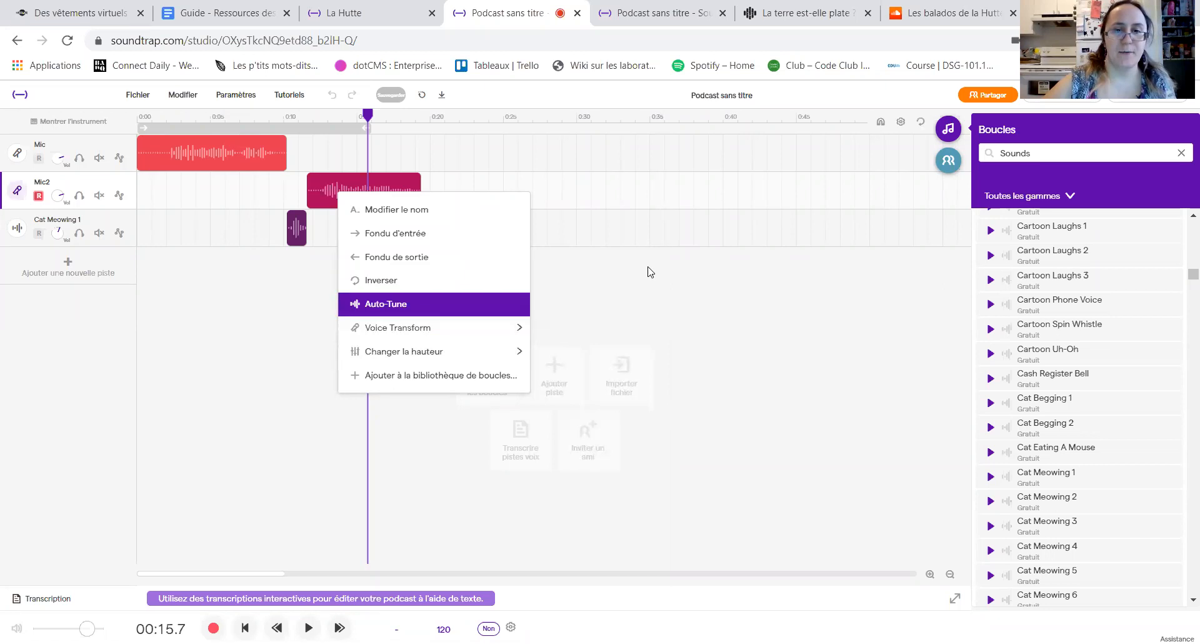
click(603, 311)
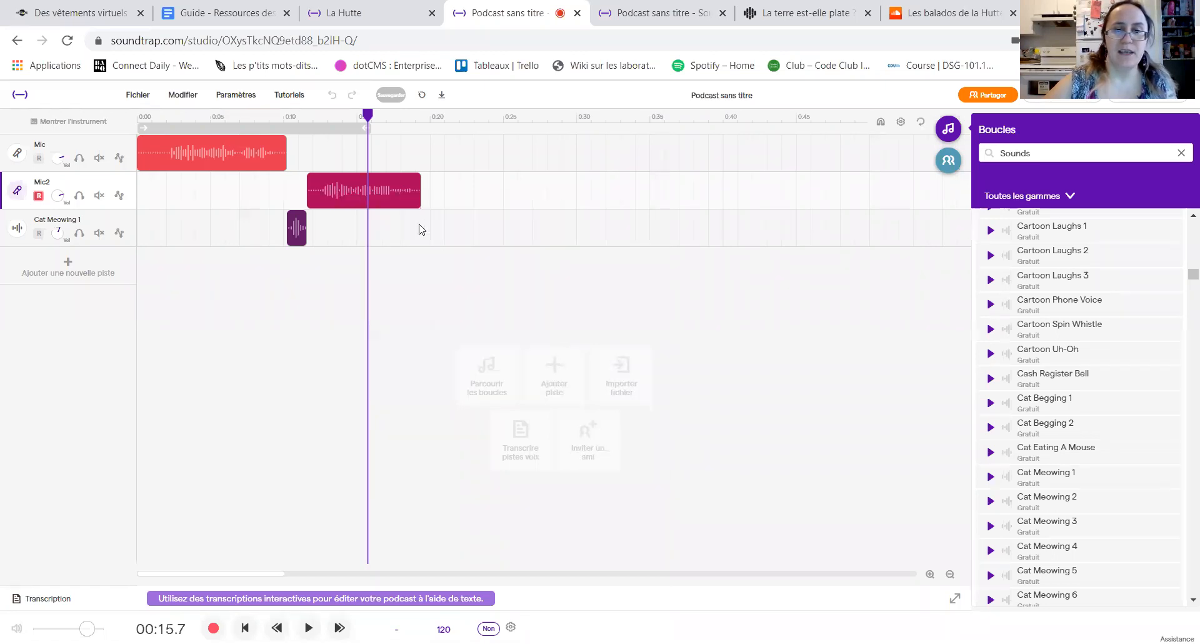
Step: Compare the editing commands available for the Mic2 clip with the playhead inside it and with the playhead at about 5.2 seconds
right_click(383, 198)
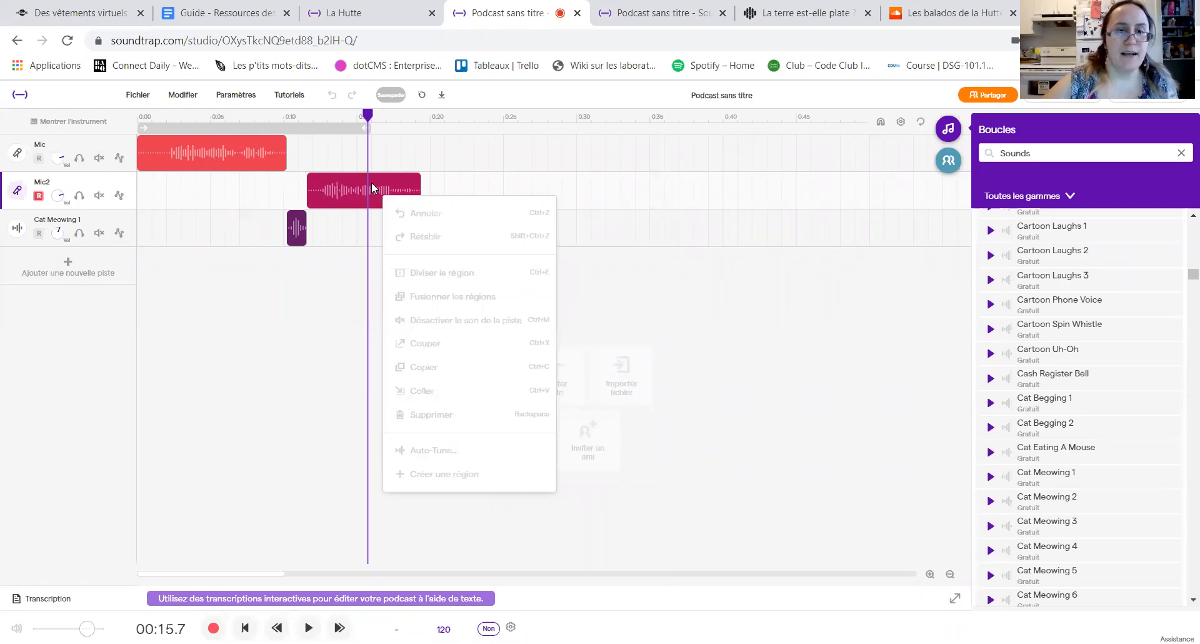
click(371, 183)
click(214, 198)
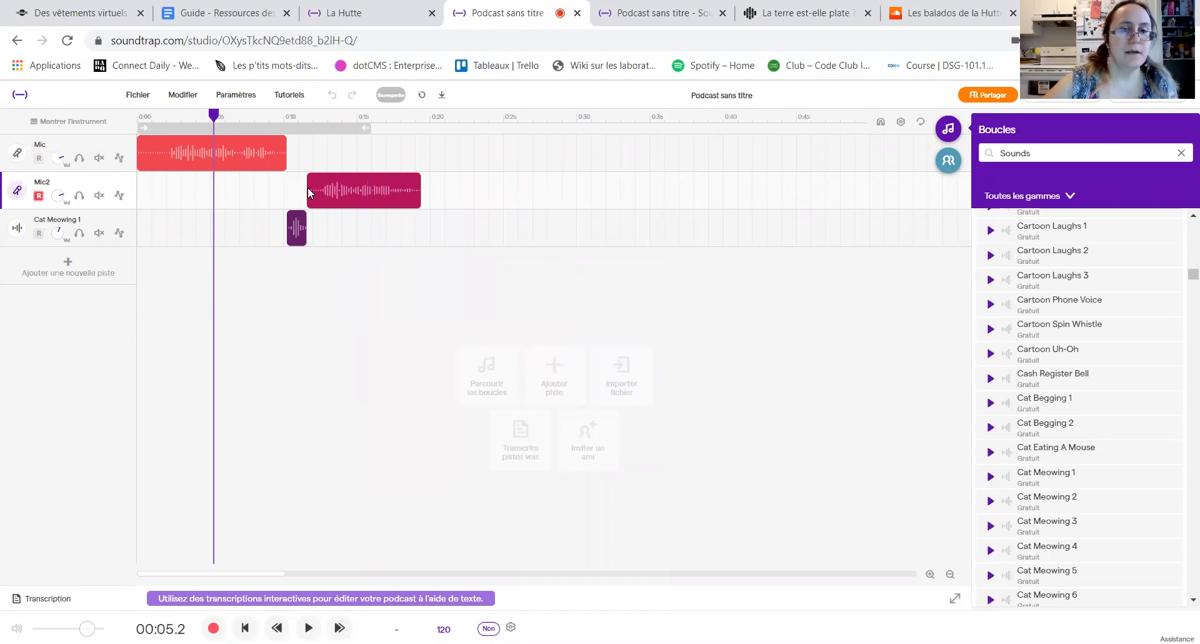
drag(306, 188, 323, 190)
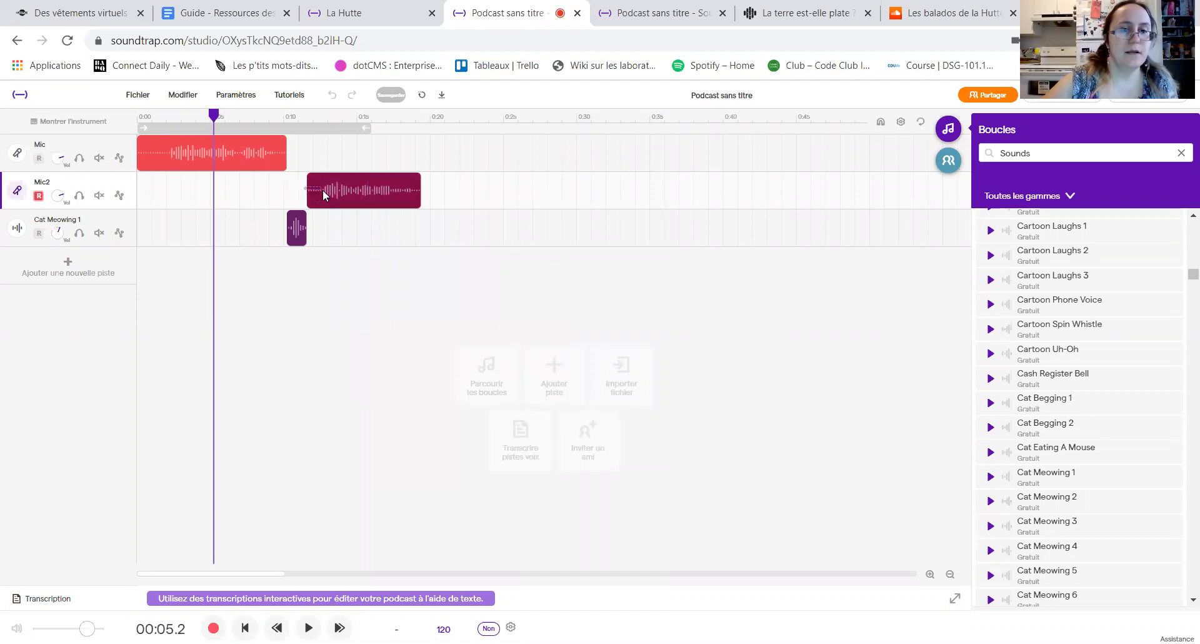
right_click(355, 198)
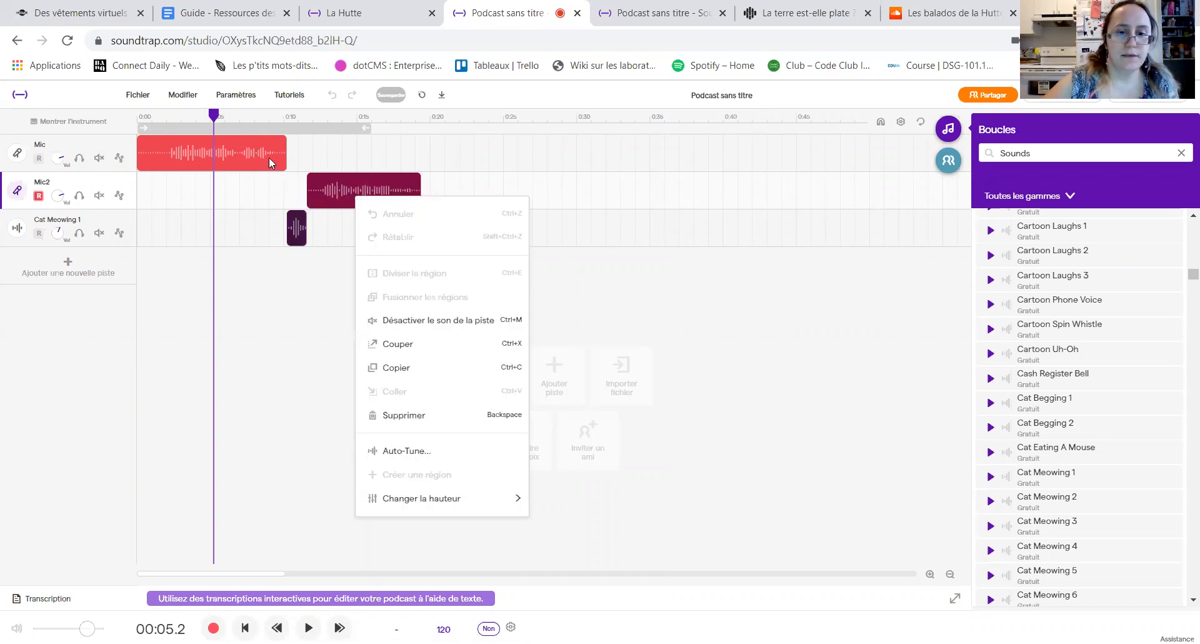
click(427, 345)
Step: Reposition the Mic2 and Cat Meowing 1 clips together along the timeline so that Mic2 starts at about 11.4 seconds
click(514, 195)
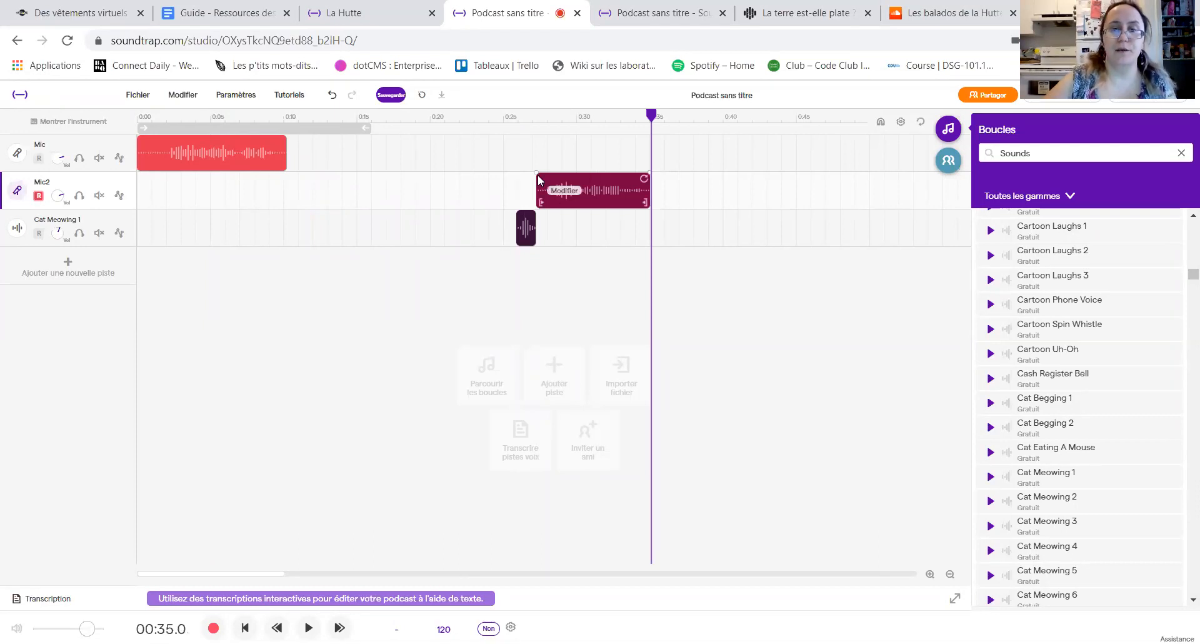
drag(537, 168, 195, 207)
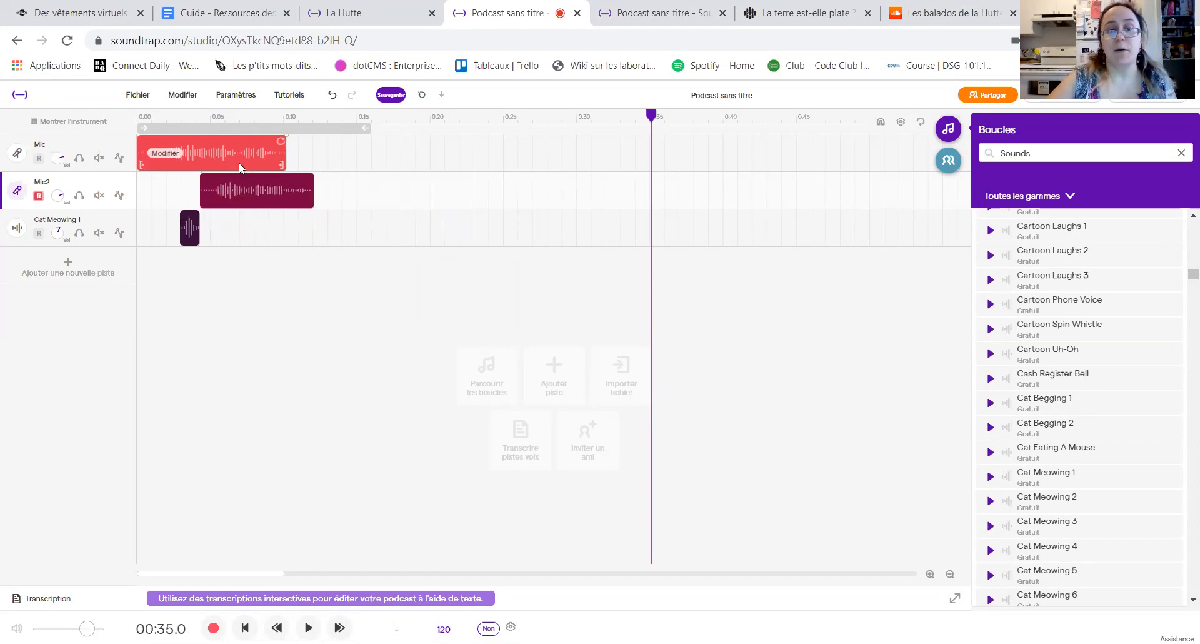
drag(262, 198, 365, 185)
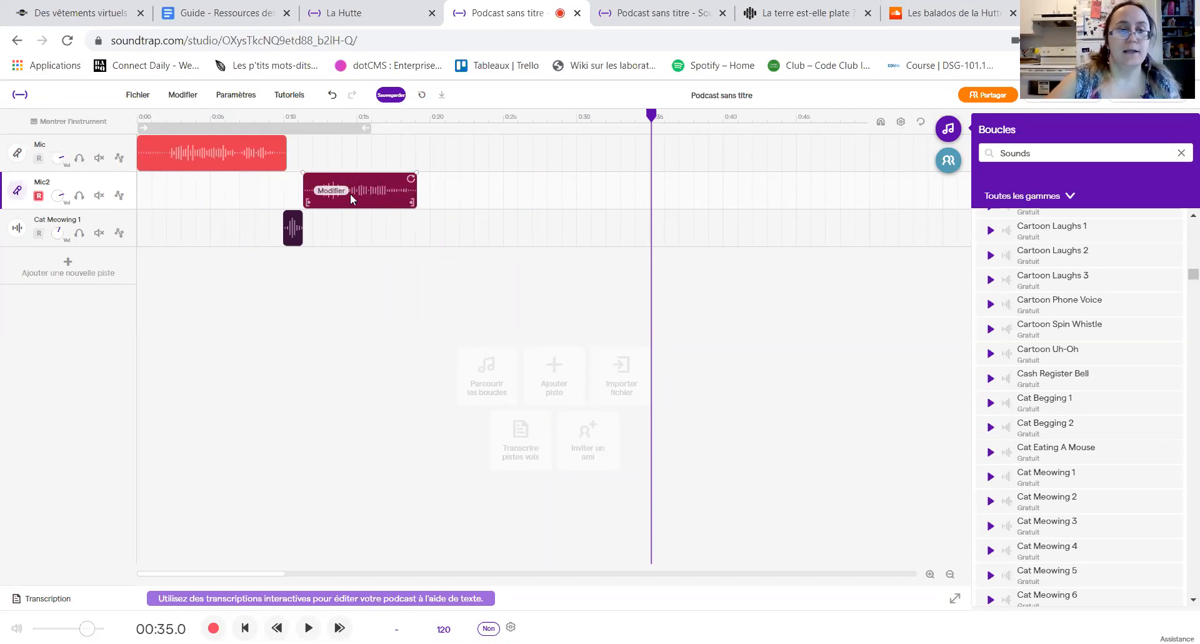
Step: Apply Auto-Tune to the Mic2 clip at the Intense level with all chromatic notes
right_click(366, 196)
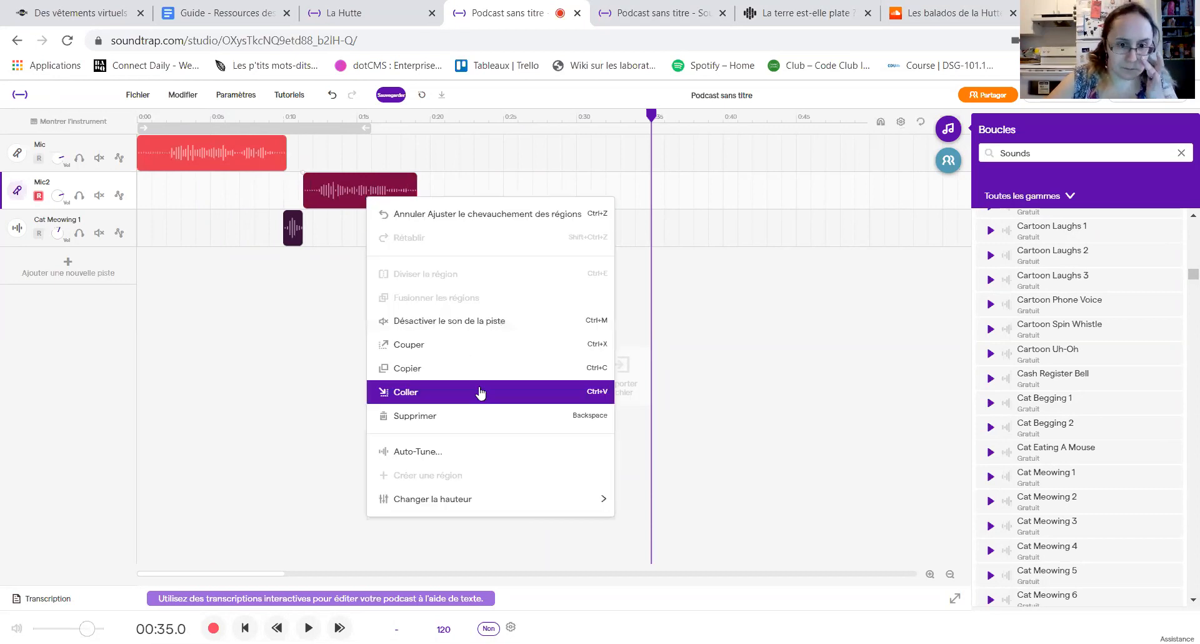
click(446, 463)
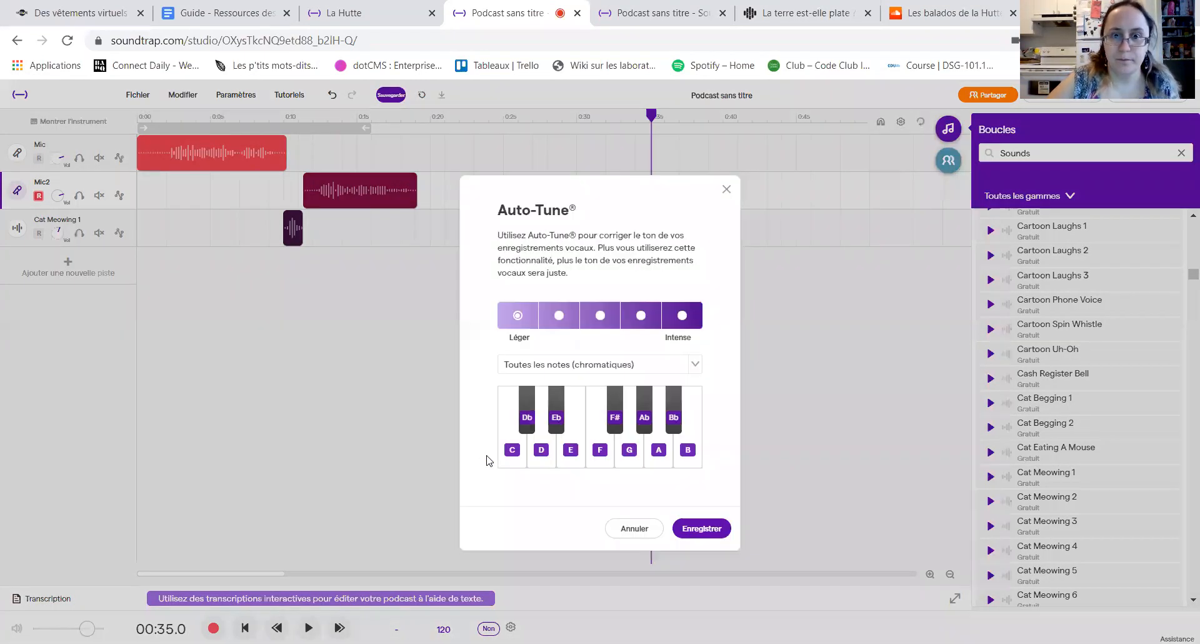
click(680, 315)
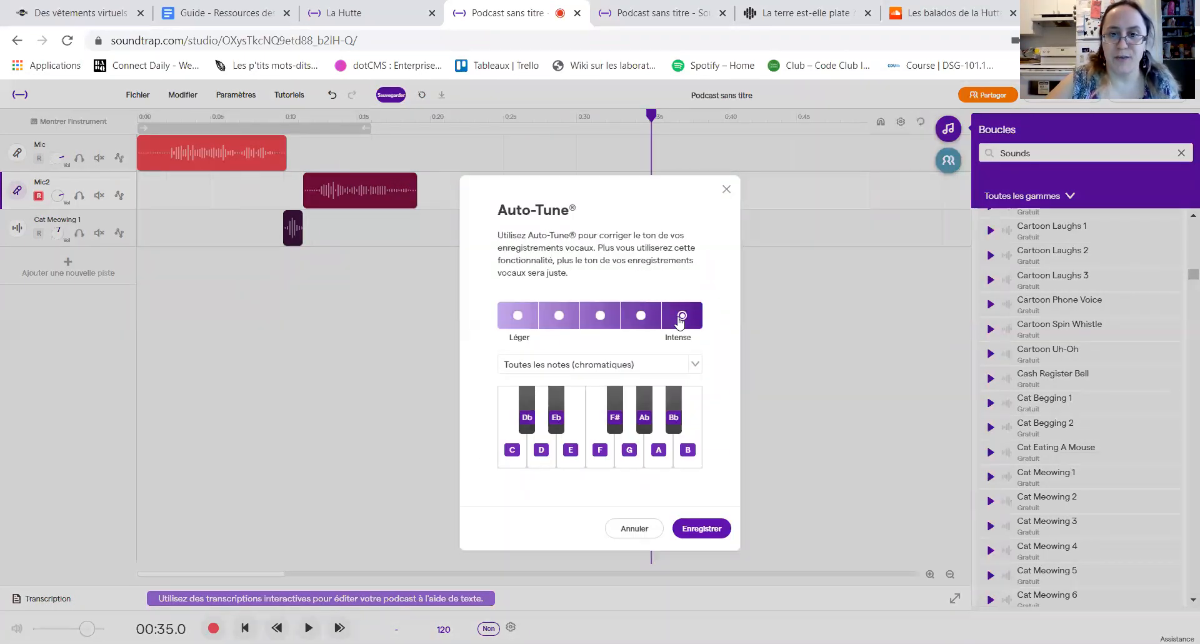
click(703, 529)
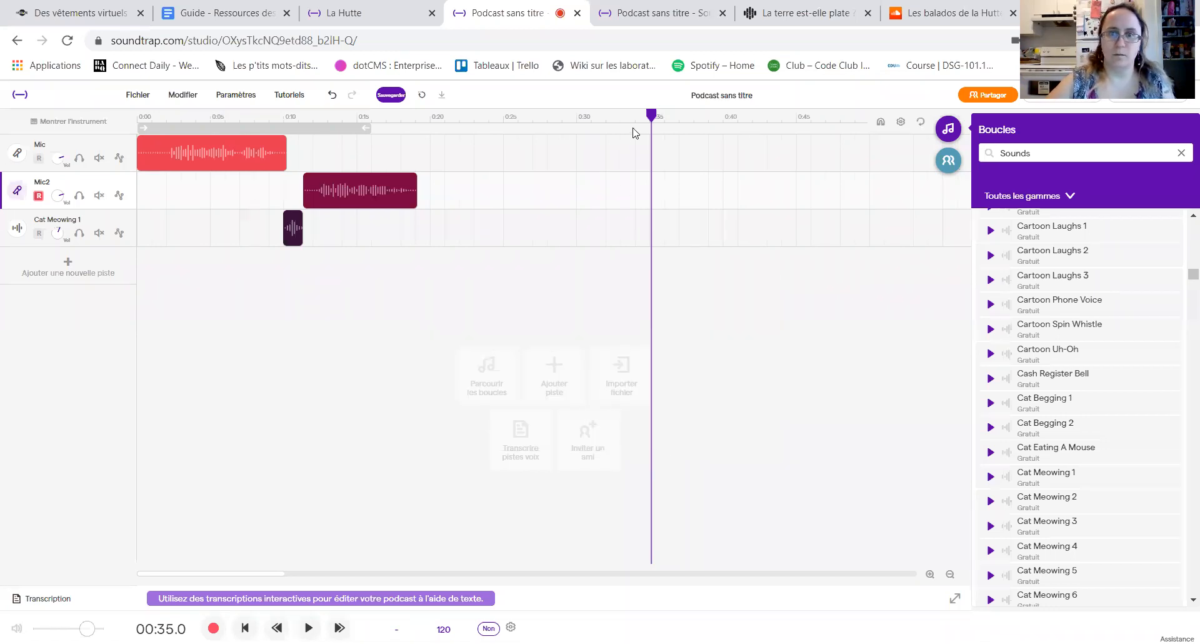
Step: Play back the Mic2 clip from about 11.4 seconds, stop playback and undo the Auto-Tune
drag(500, 127, 307, 145)
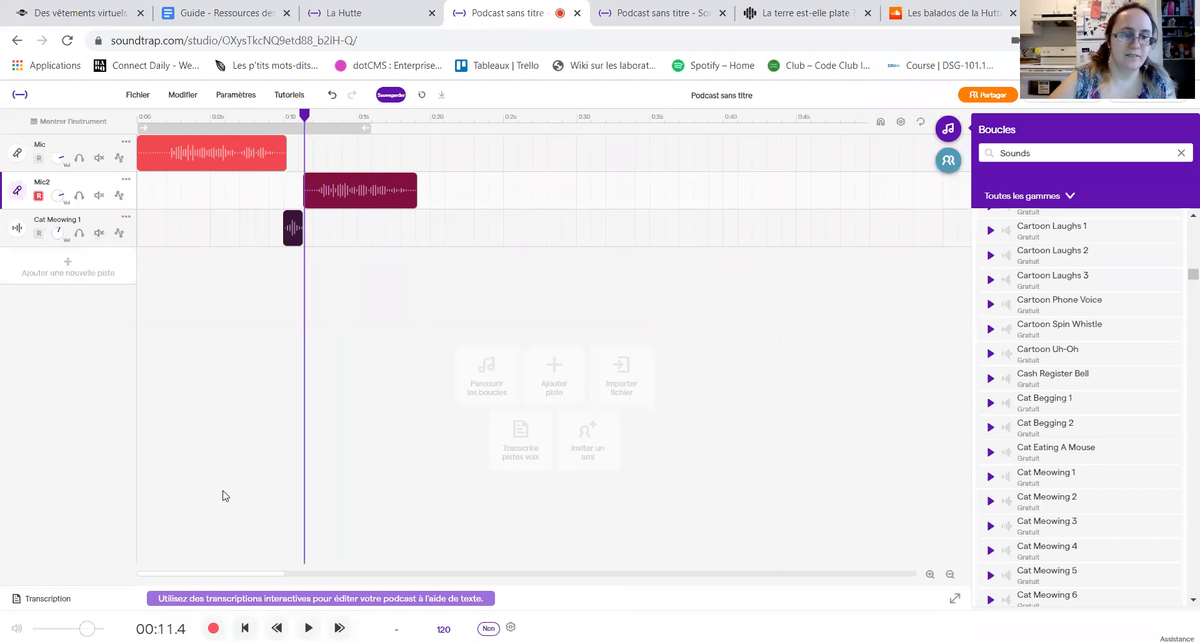
click(308, 627)
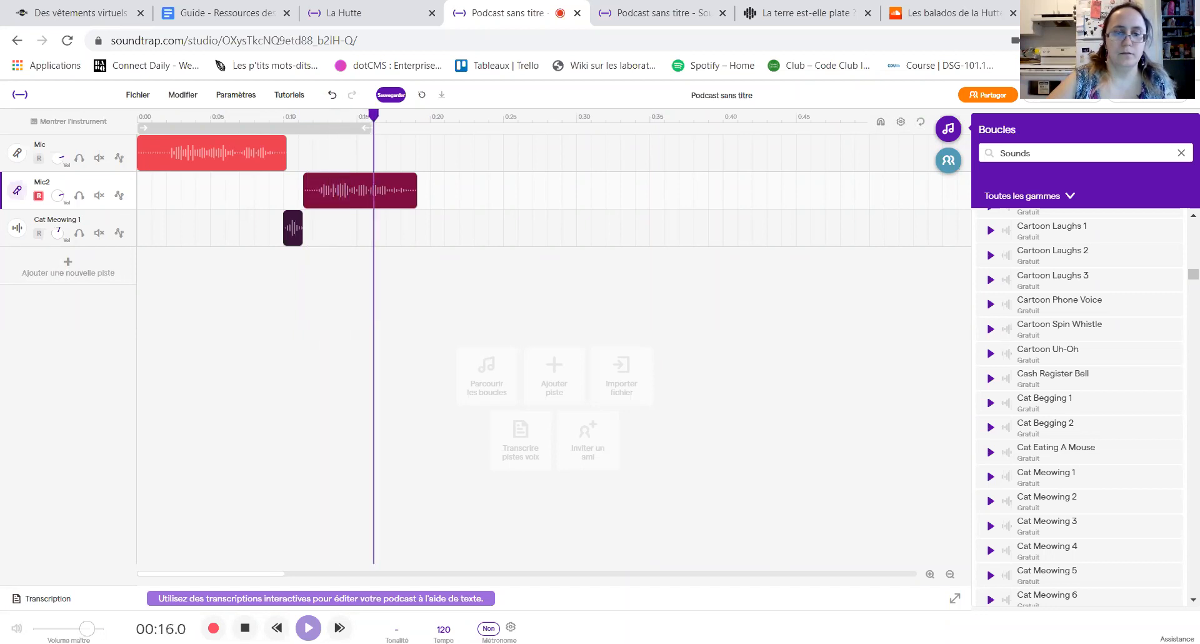
click(245, 627)
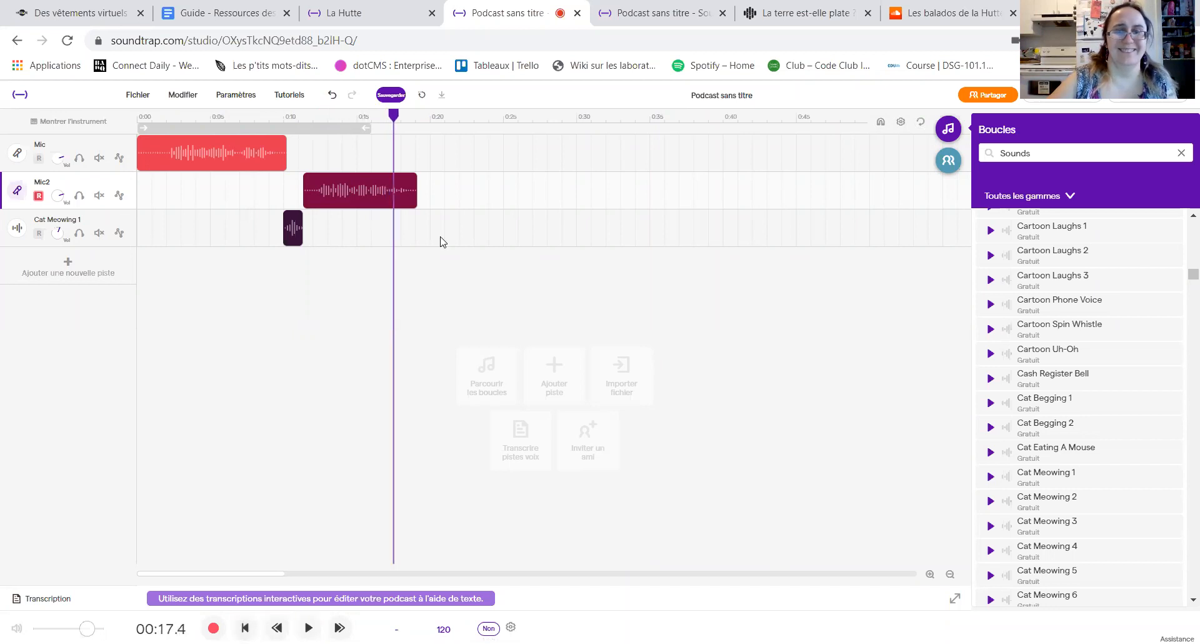
click(332, 95)
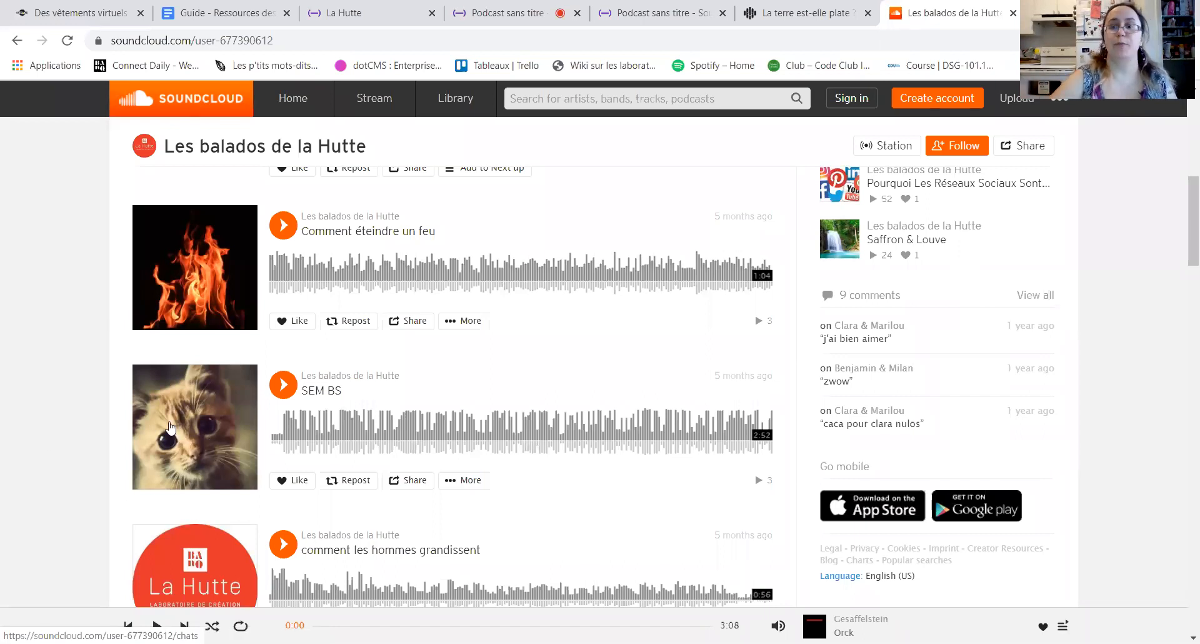
Step: Return from the SoundCloud podcast page to the podcast project containing the recorded tracks
click(788, 14)
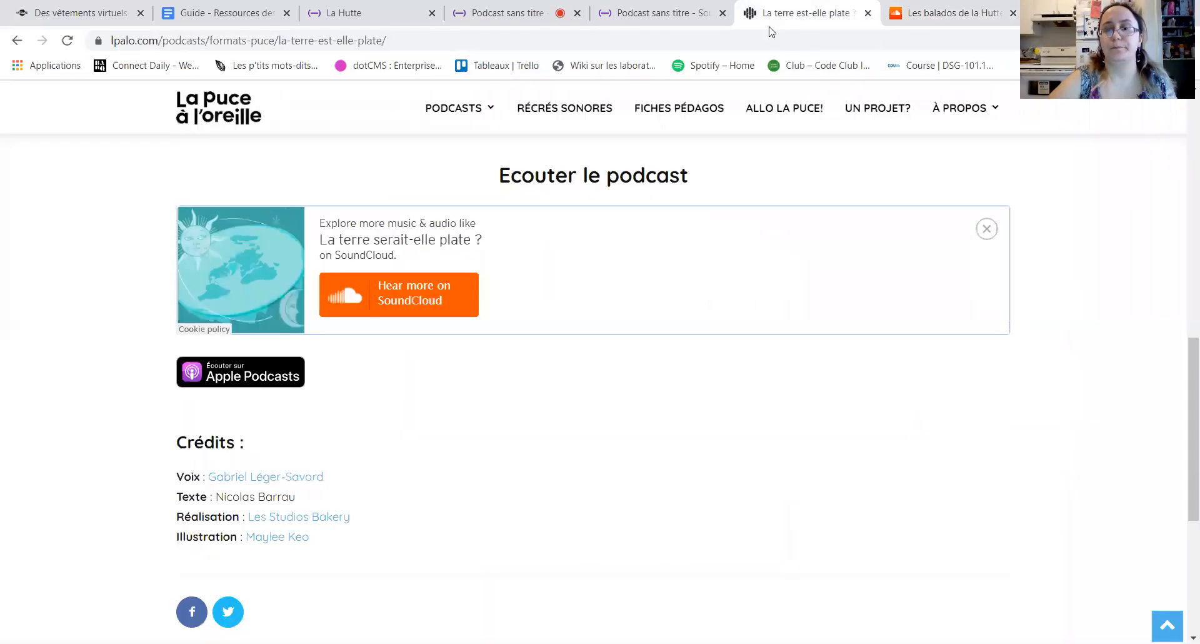
click(704, 25)
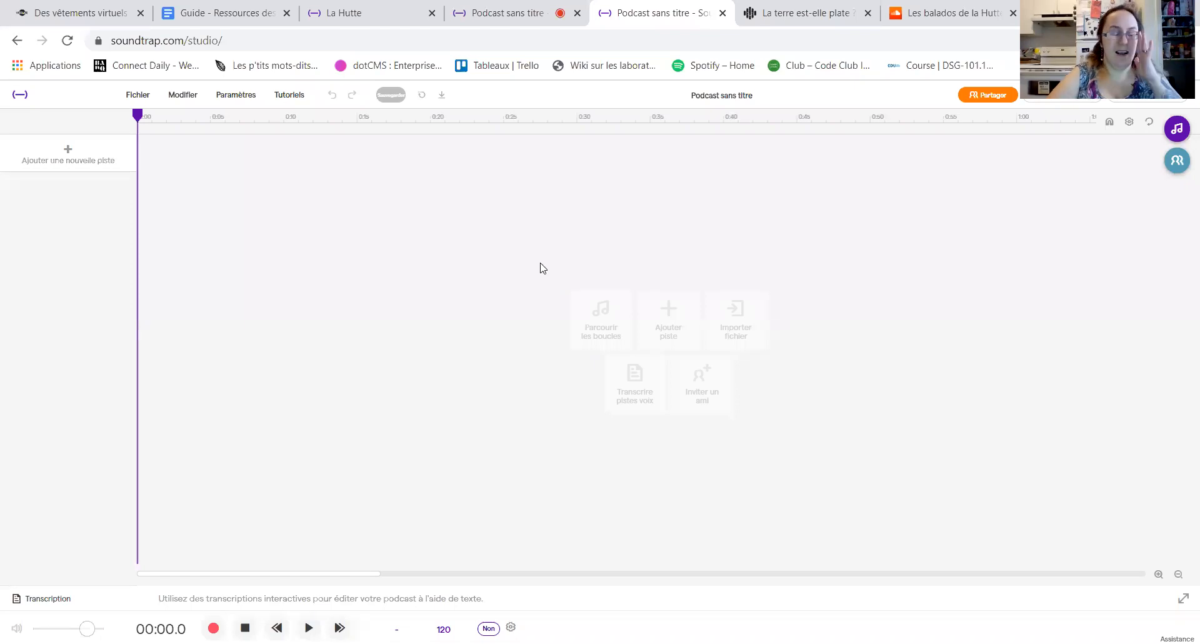
key(ctrl+shift+Tab)
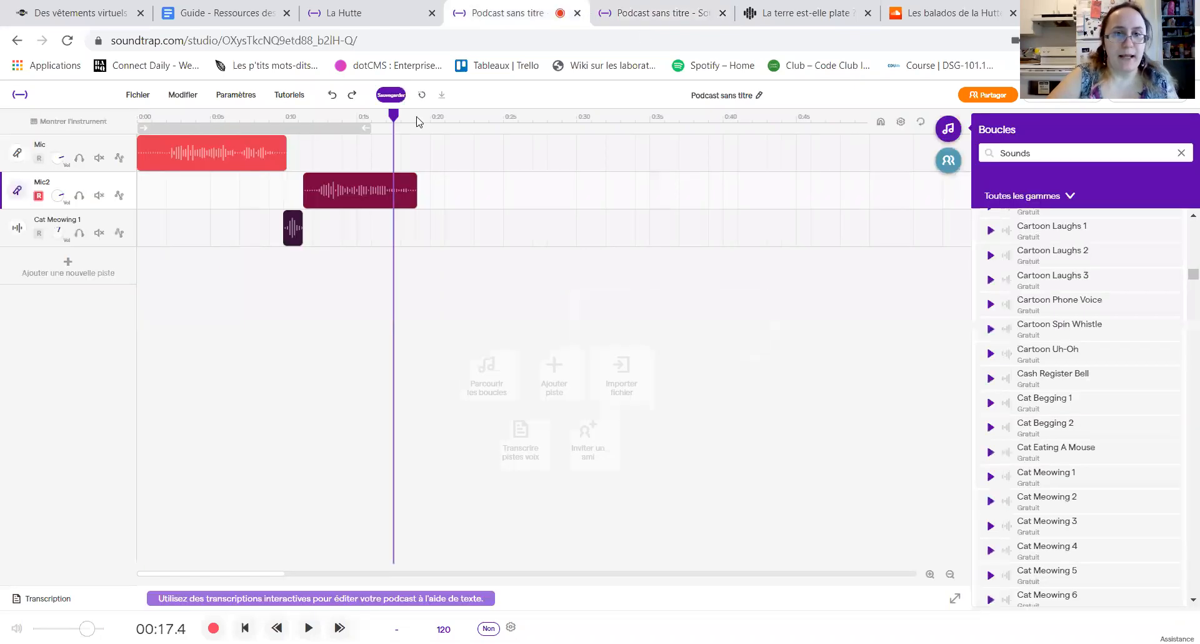
Step: Split the Mic2 clip at about 15.7 seconds and move its second part to start at about 18.4 seconds
drag(394, 116, 367, 116)
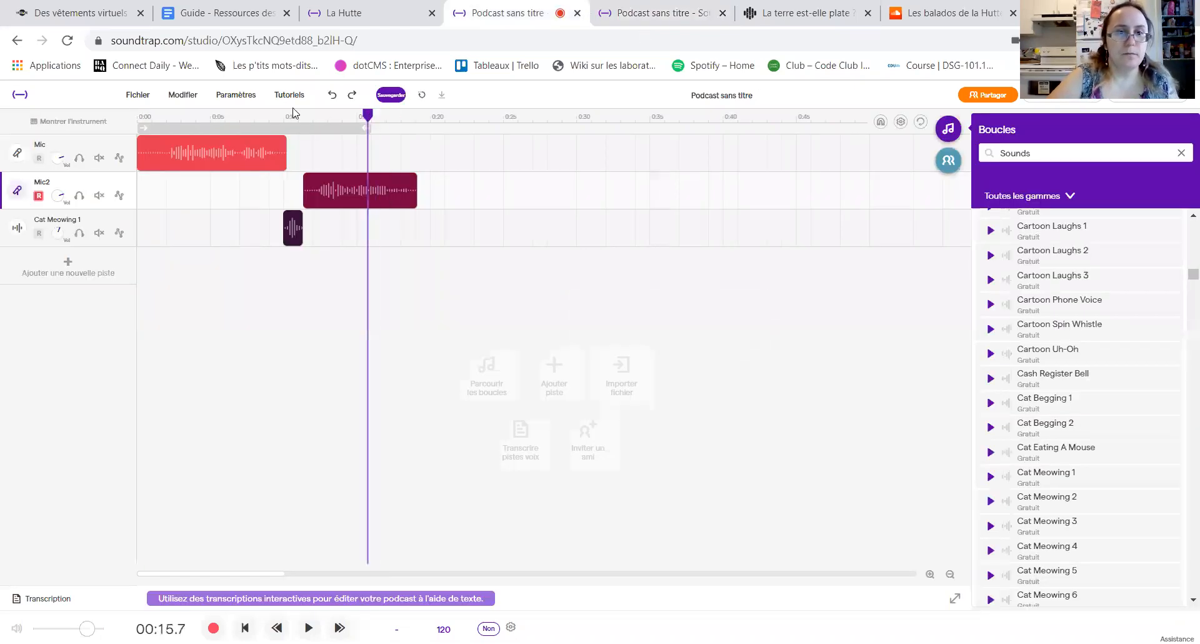
mouse_move(369, 194)
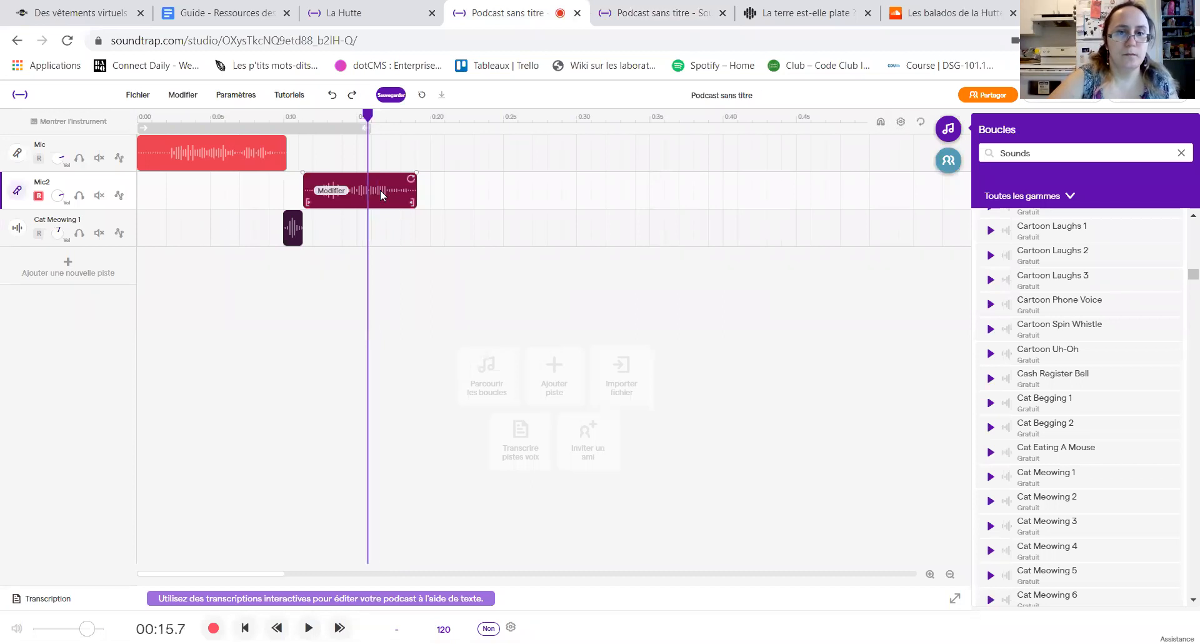
right_click(380, 193)
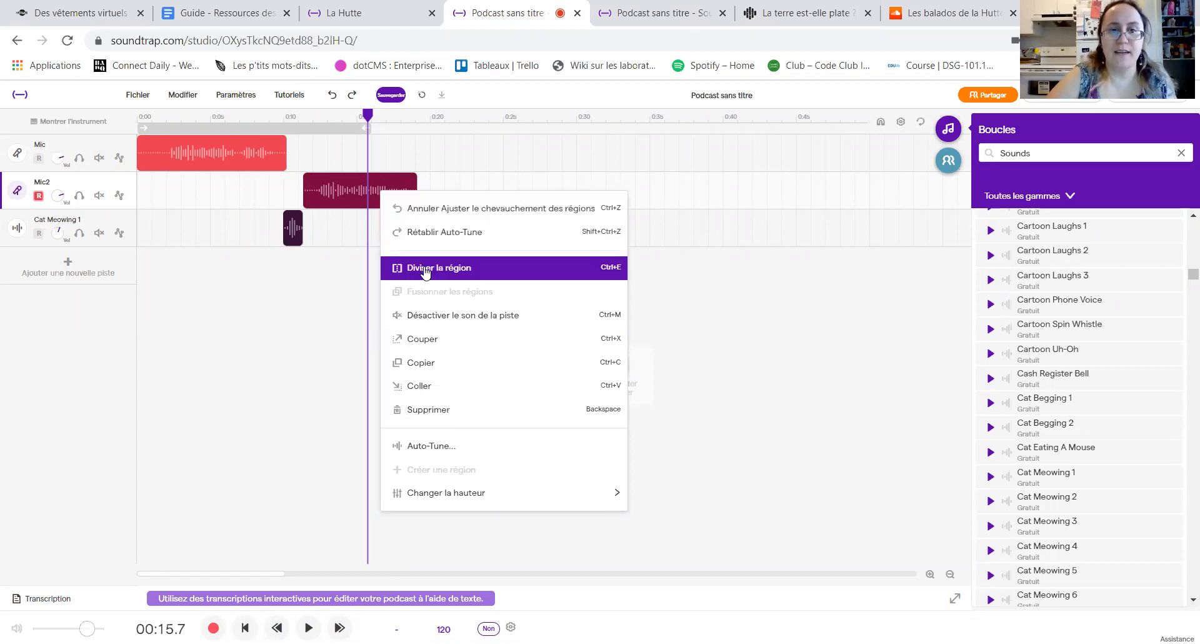
click(425, 269)
drag(391, 189, 431, 189)
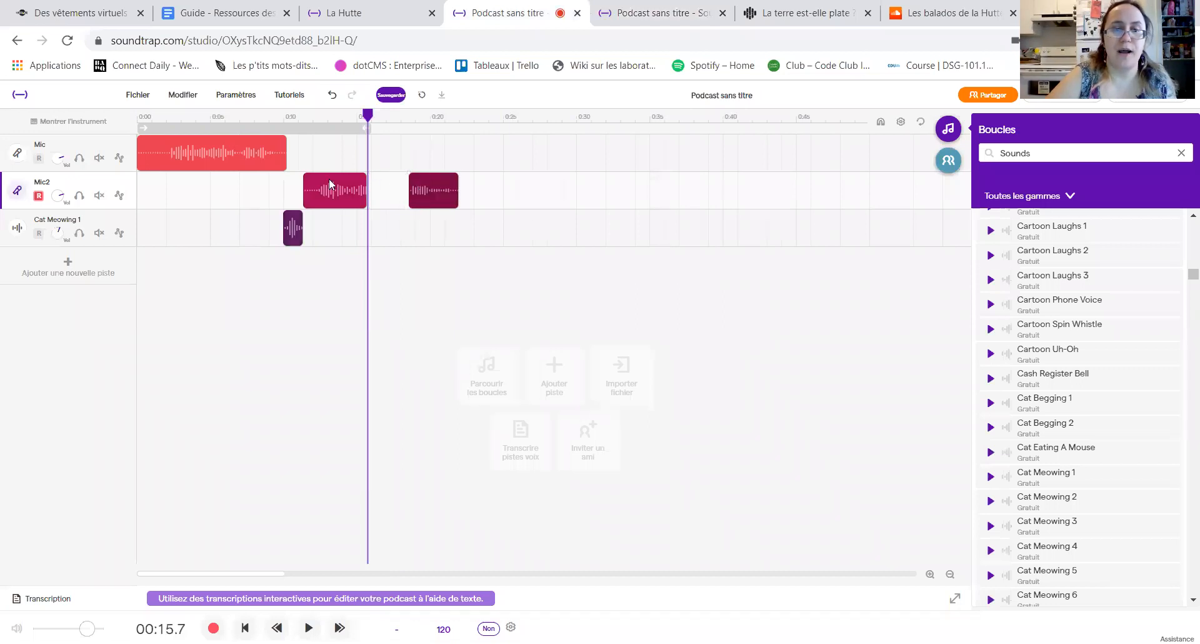
Step: Delete the separated second part of the Mic2 recording
right_click(434, 190)
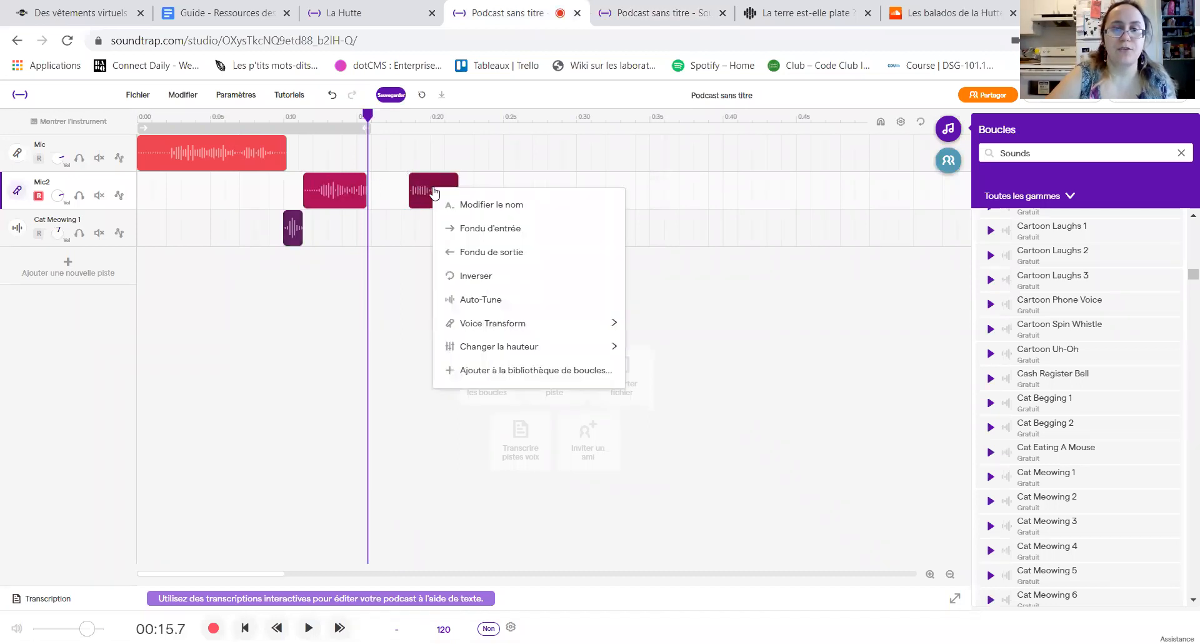
click(428, 188)
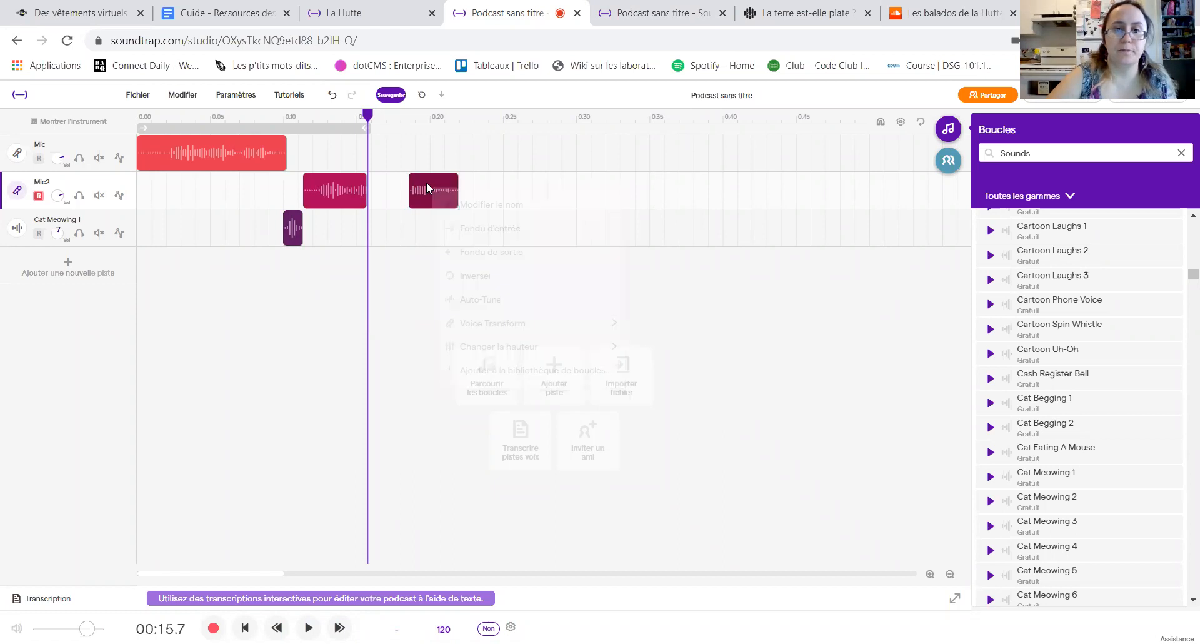
right_click(429, 189)
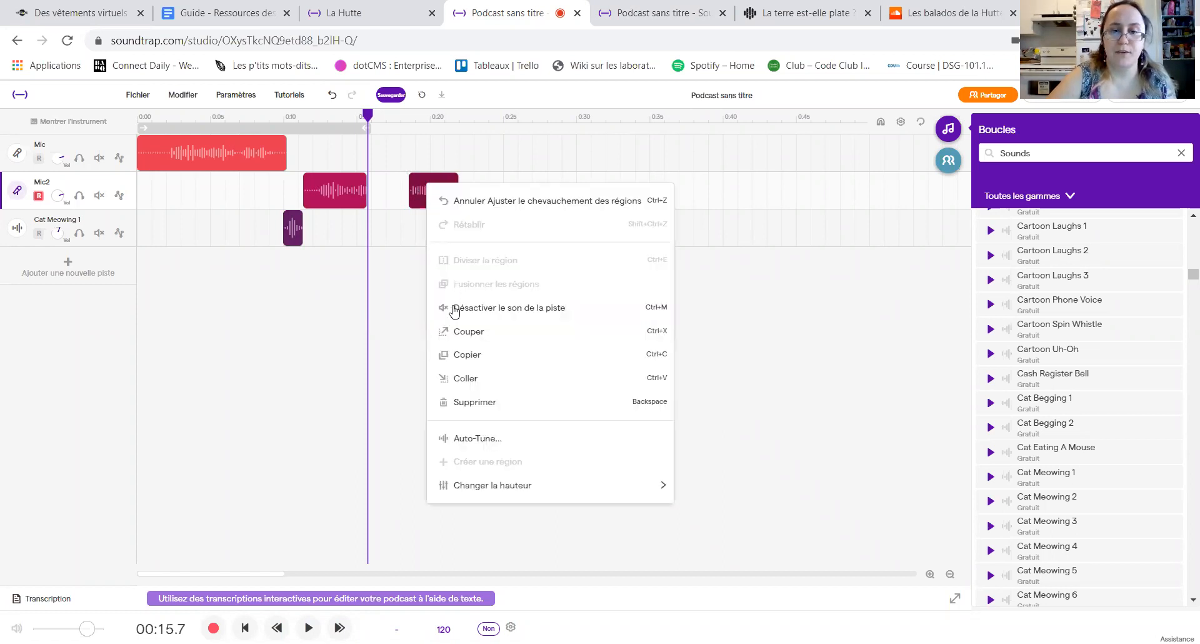
click(481, 408)
Step: Play the end of the trimmed Mic2 clip from about 13.7 seconds, stop it and move the playhead to about 18.4 seconds
drag(368, 115, 339, 119)
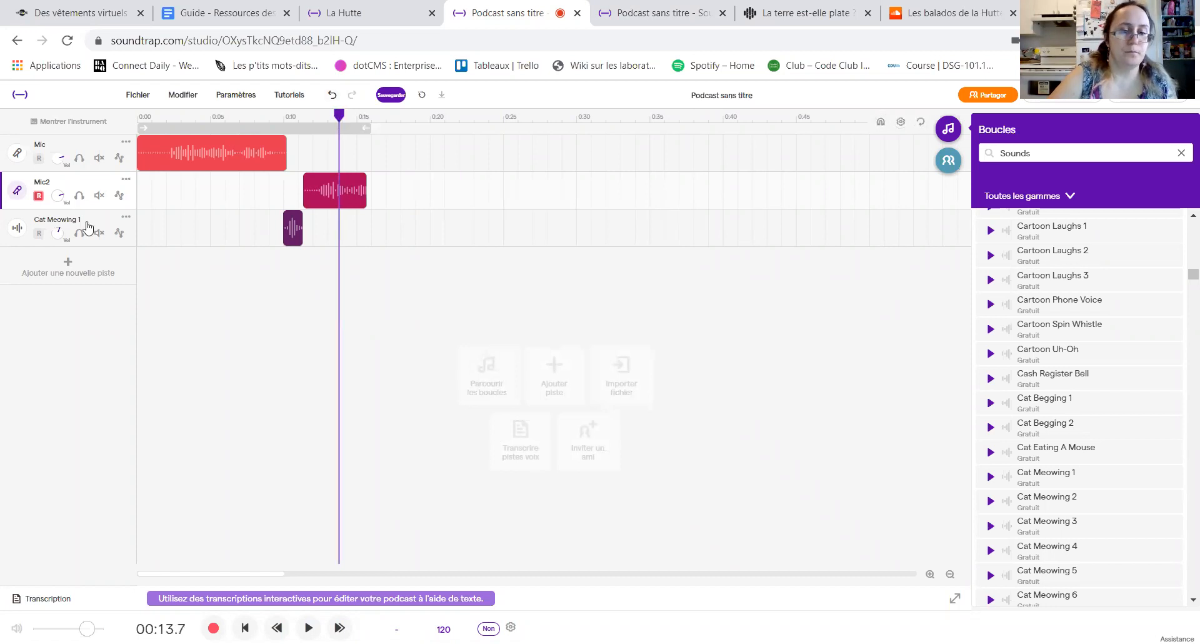
click(304, 626)
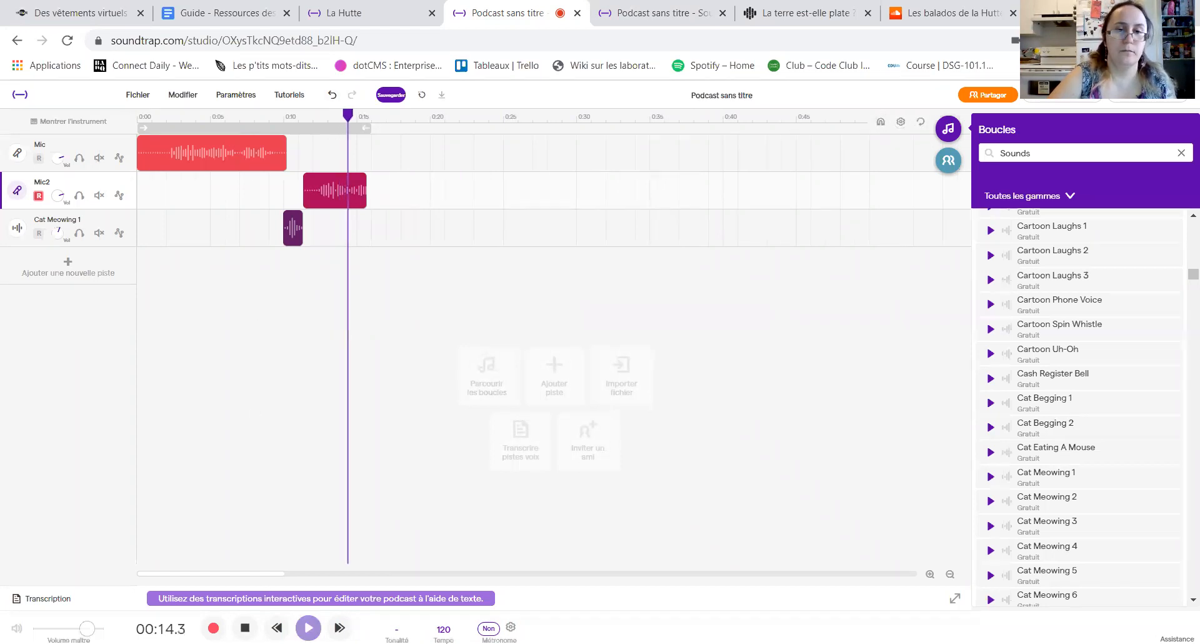
click(306, 627)
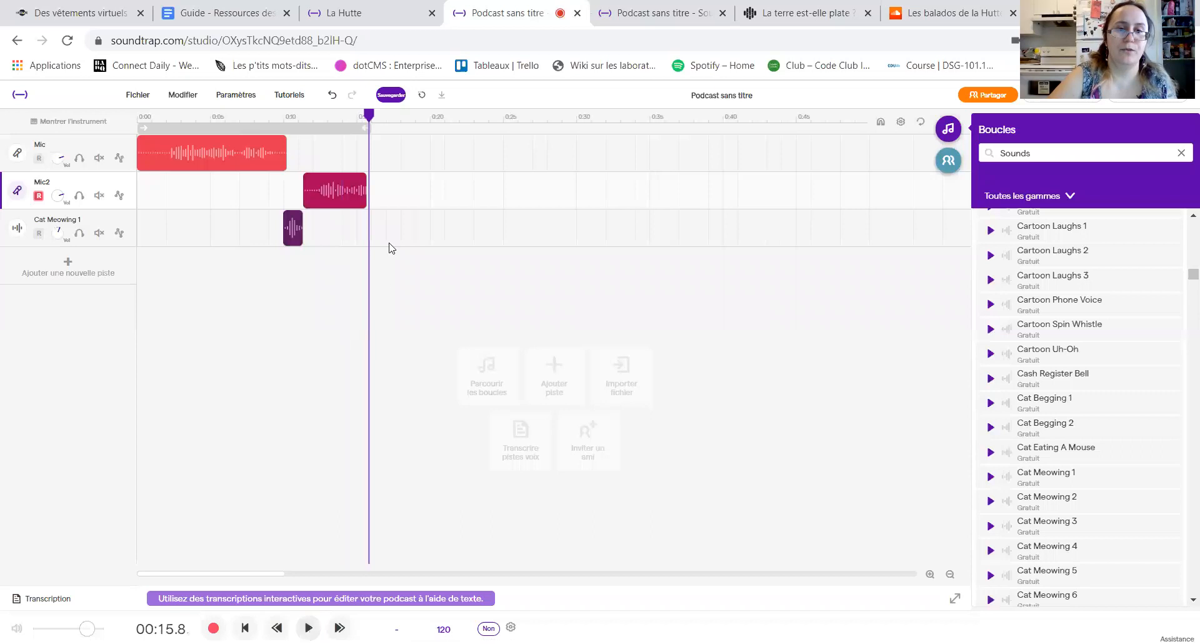
drag(369, 116, 408, 117)
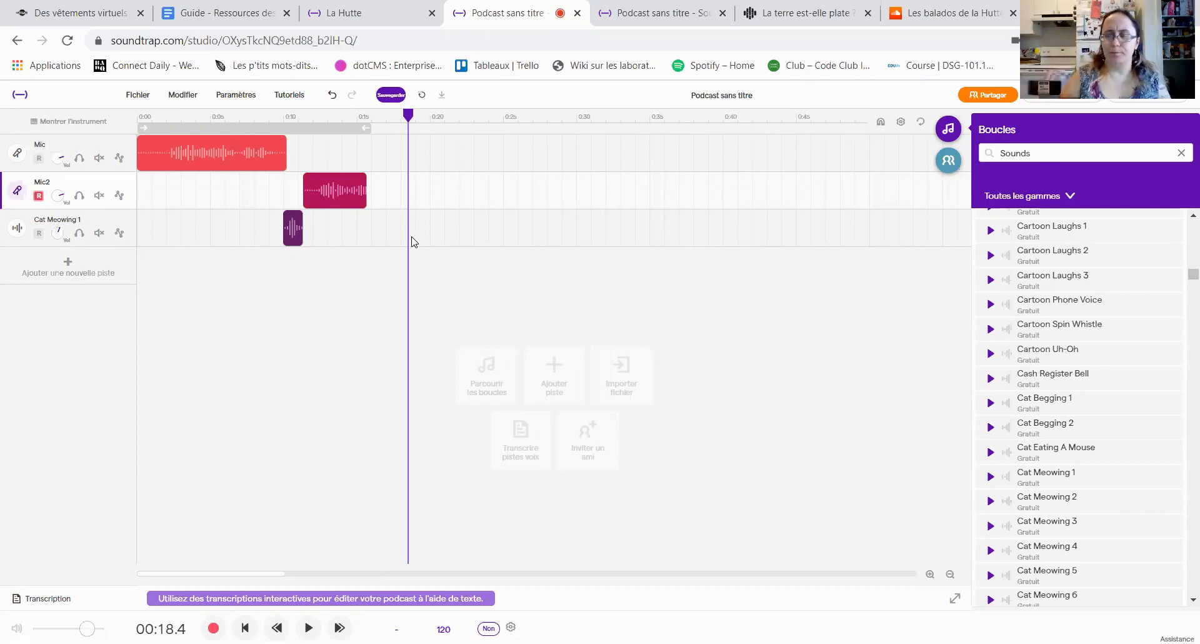
Step: Filter the loop library by Jazz, preview Marimba - Up Like a Sun 1 and add it as a new track from the start
click(1181, 153)
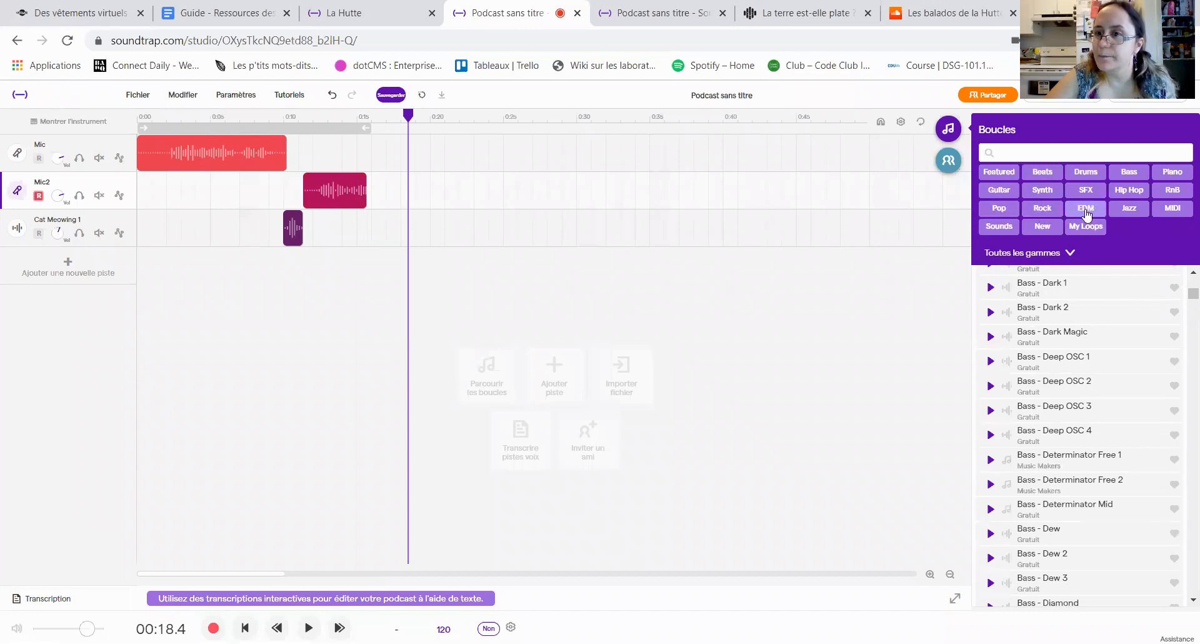
click(1129, 210)
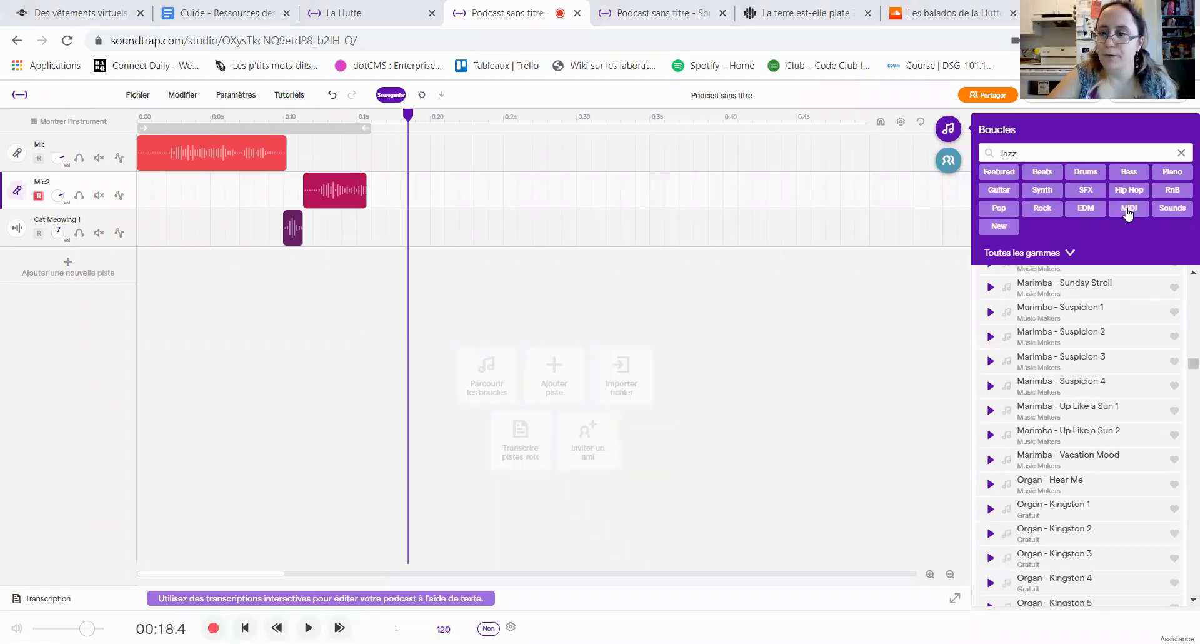
click(990, 411)
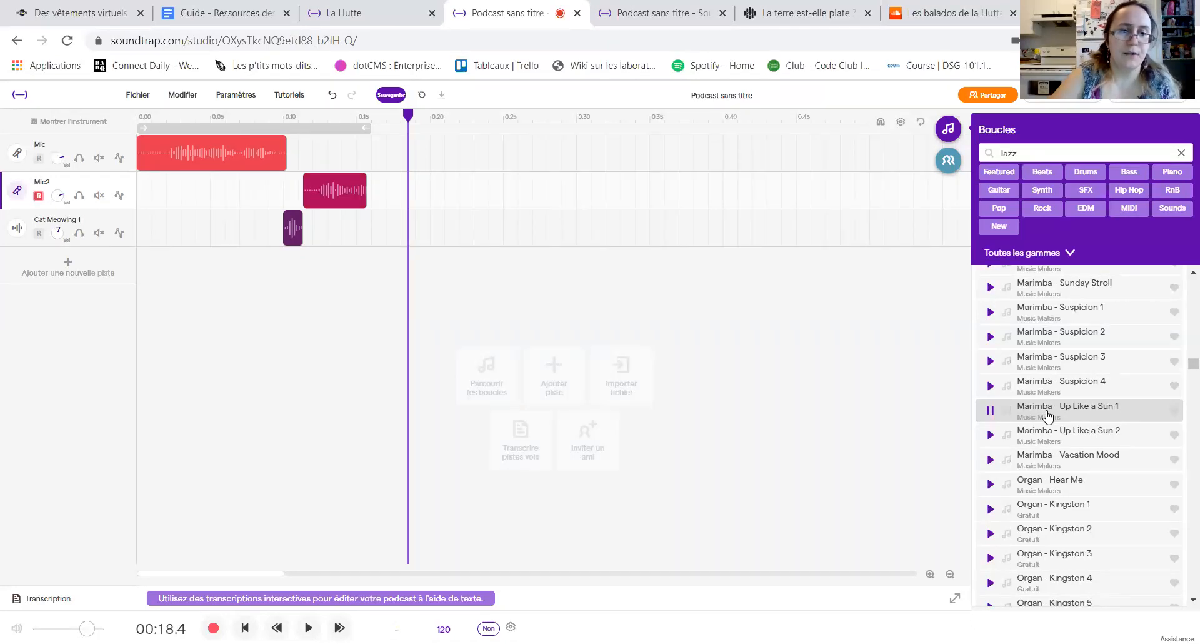
drag(1048, 415, 257, 367)
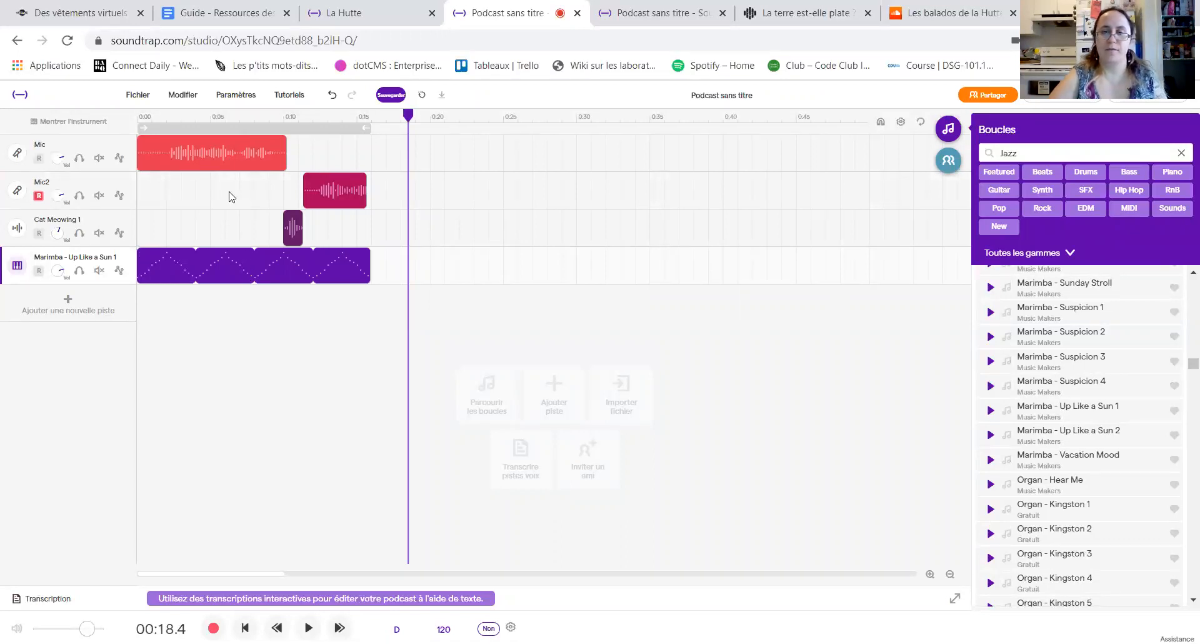
Step: Move the Mic clip to start at about 16 seconds, after the Mic2 clip, and select the Cat Meowing 1 clip
drag(204, 149, 442, 140)
right_click(329, 195)
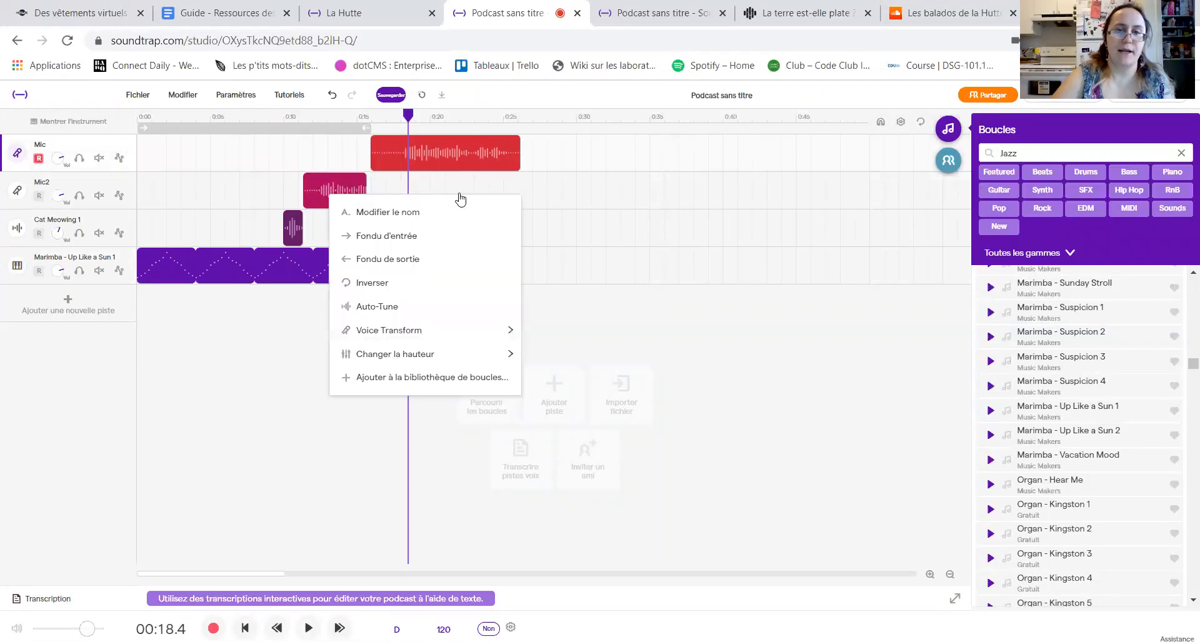
click(415, 179)
click(294, 226)
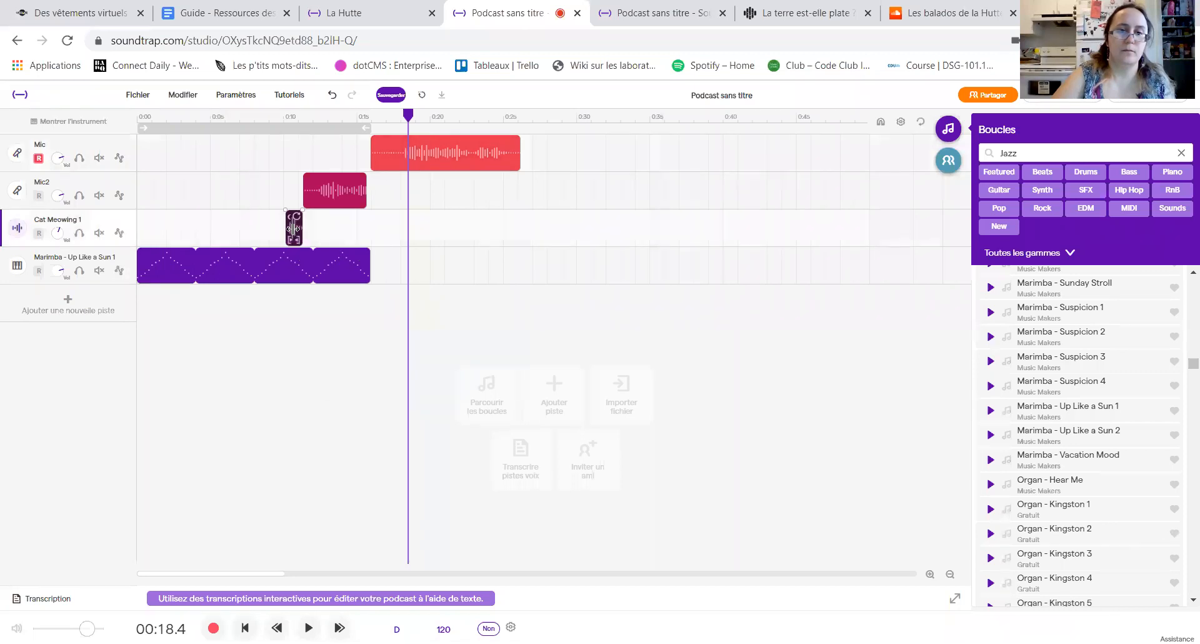
Step: Set the playhead to 7.6 seconds, then place the Cat Meowing 1 clip after the Mic clip, looped from about 26 to 30.5 seconds
click(253, 233)
click(250, 233)
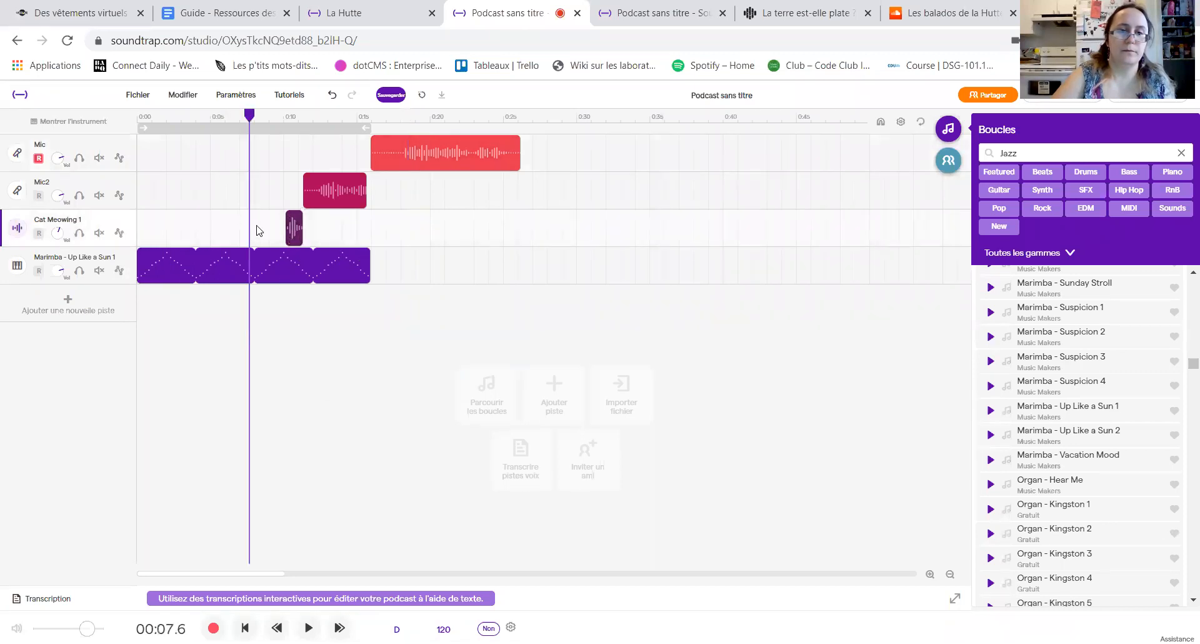
click(293, 228)
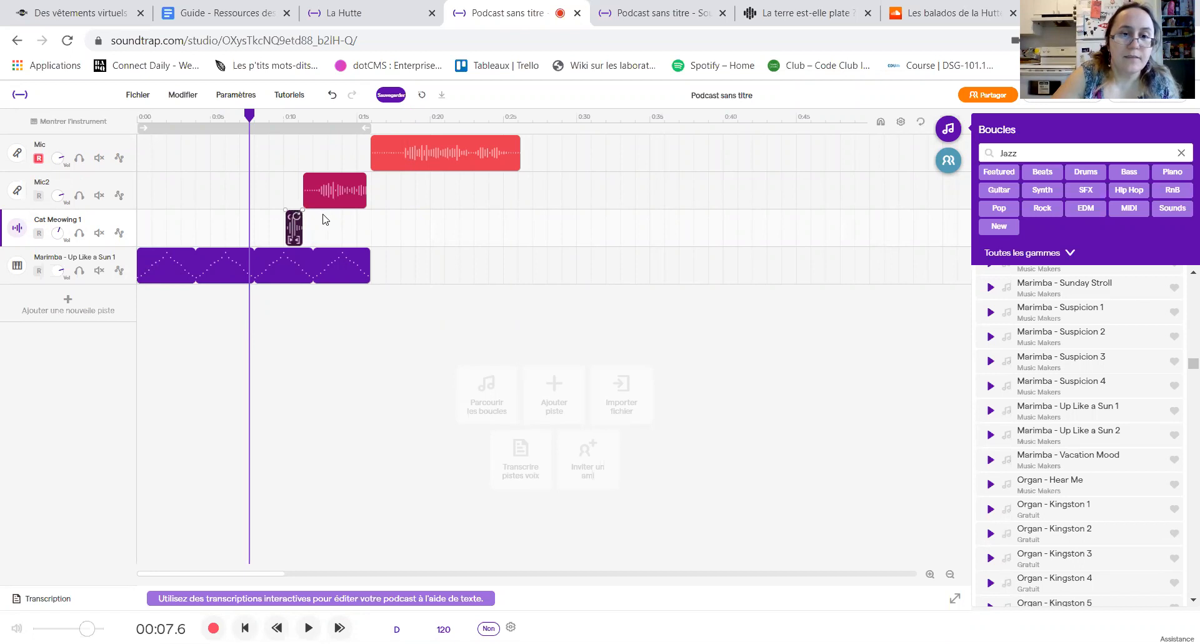
drag(303, 225, 565, 247)
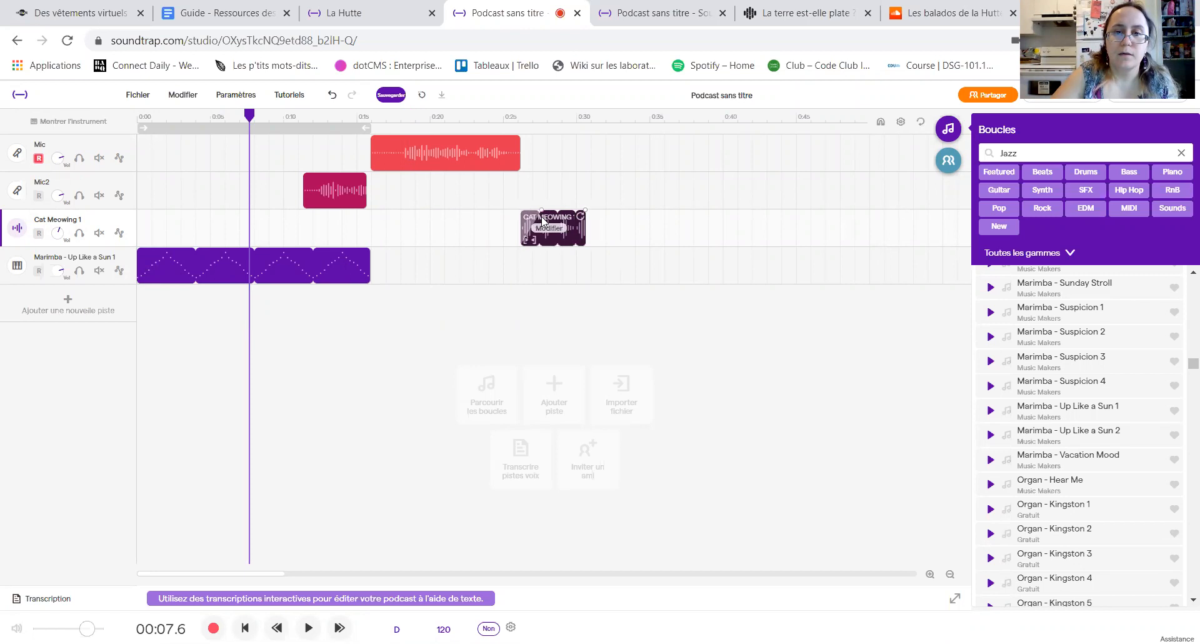
Step: Move the Mic2 clip to start at about 30 seconds, right at the end of the looped Cat Meowing 1 clip
right_click(352, 189)
click(342, 177)
drag(336, 207, 612, 197)
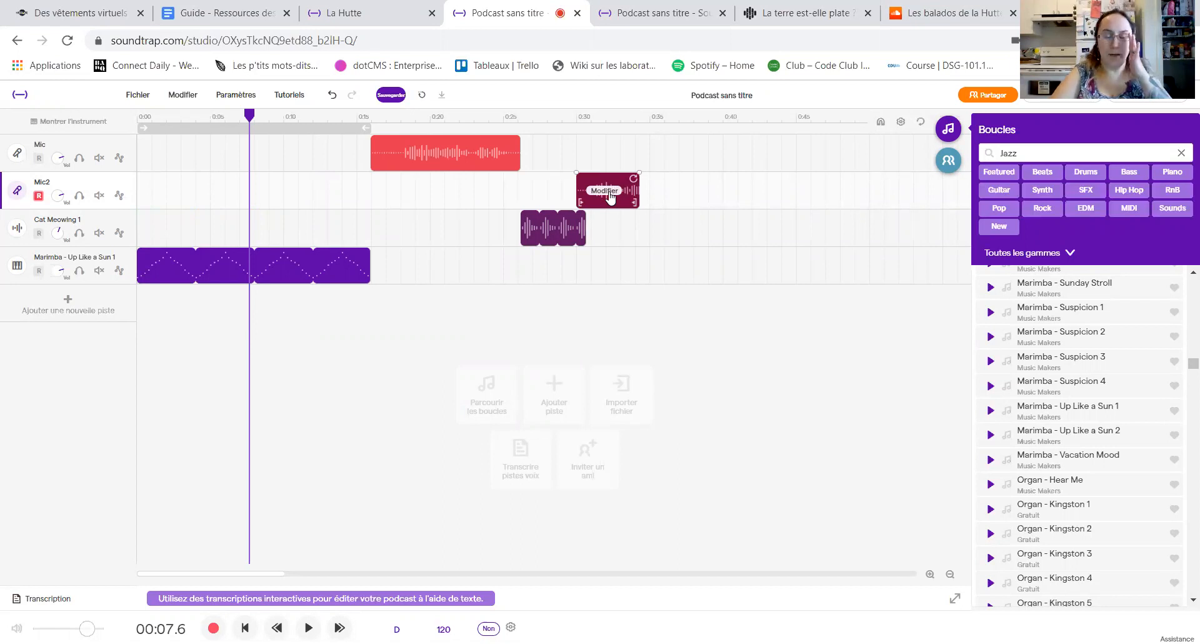
drag(604, 195, 610, 194)
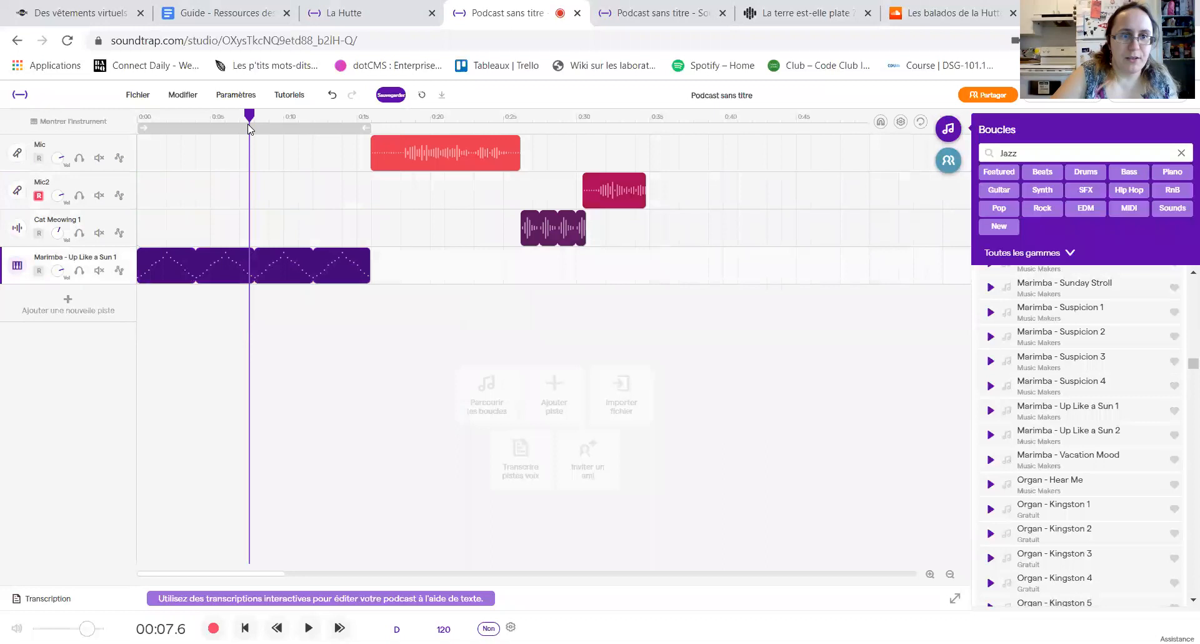
Step: Split the Marimba - Up Like a Sun 1 clip at 7.6 seconds and delete its second part
right_click(299, 254)
click(373, 336)
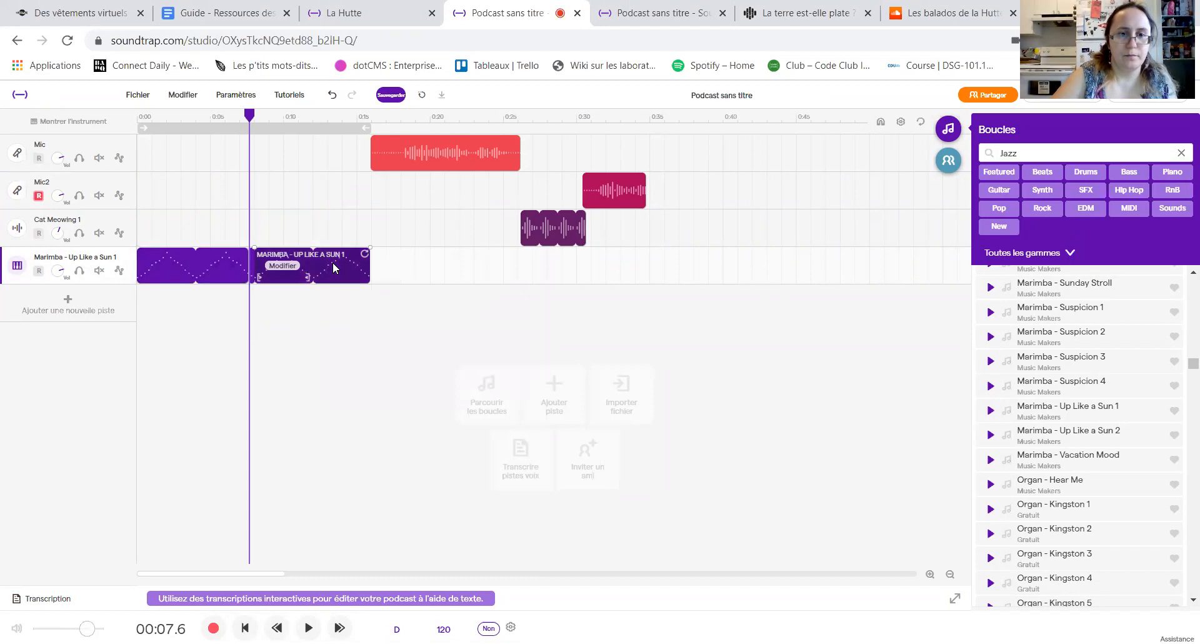
right_click(334, 267)
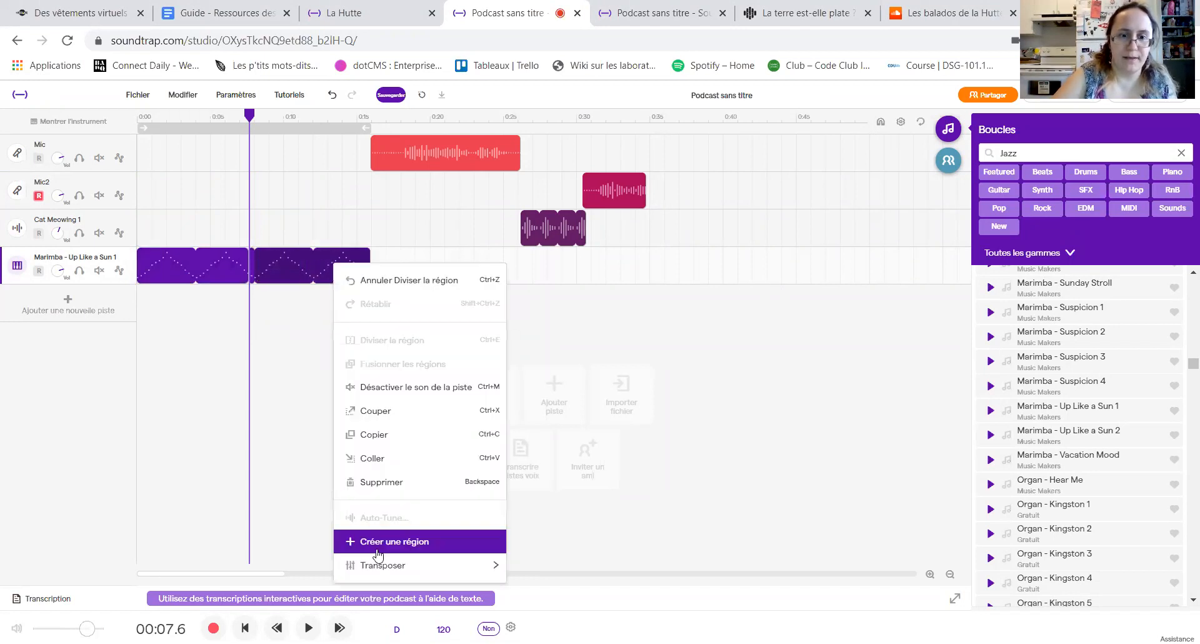
click(373, 482)
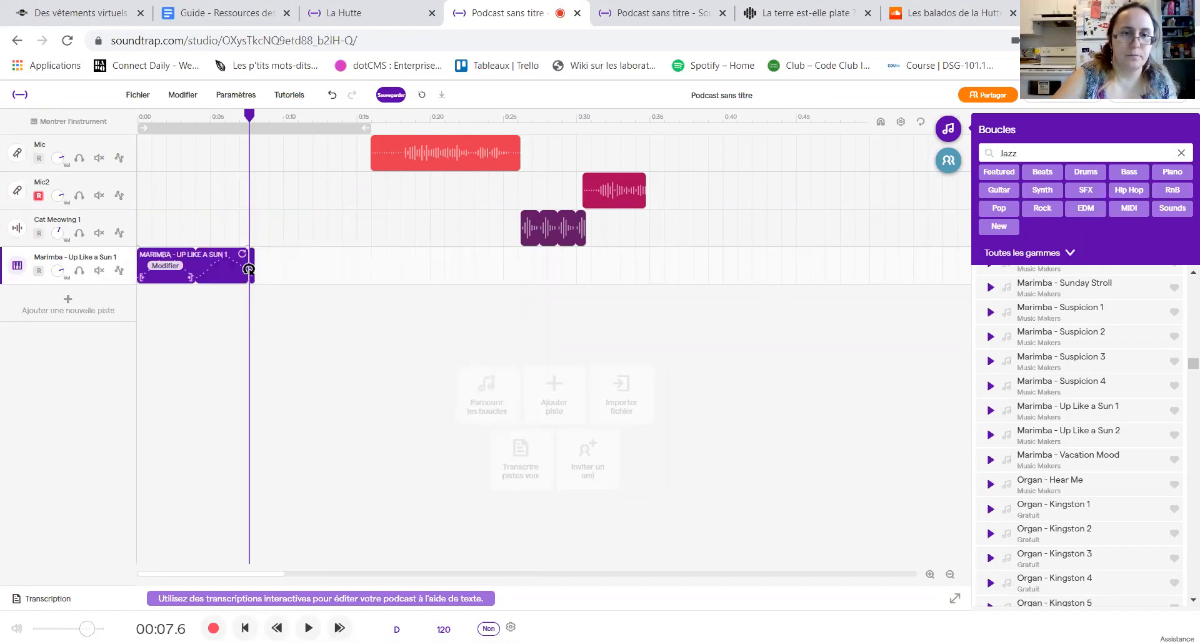
Step: Close the gaps by moving the Mic clip to about 8 seconds, Cat Meowing 1 to about 18 seconds and Mic2 to about 22 seconds
click(306, 241)
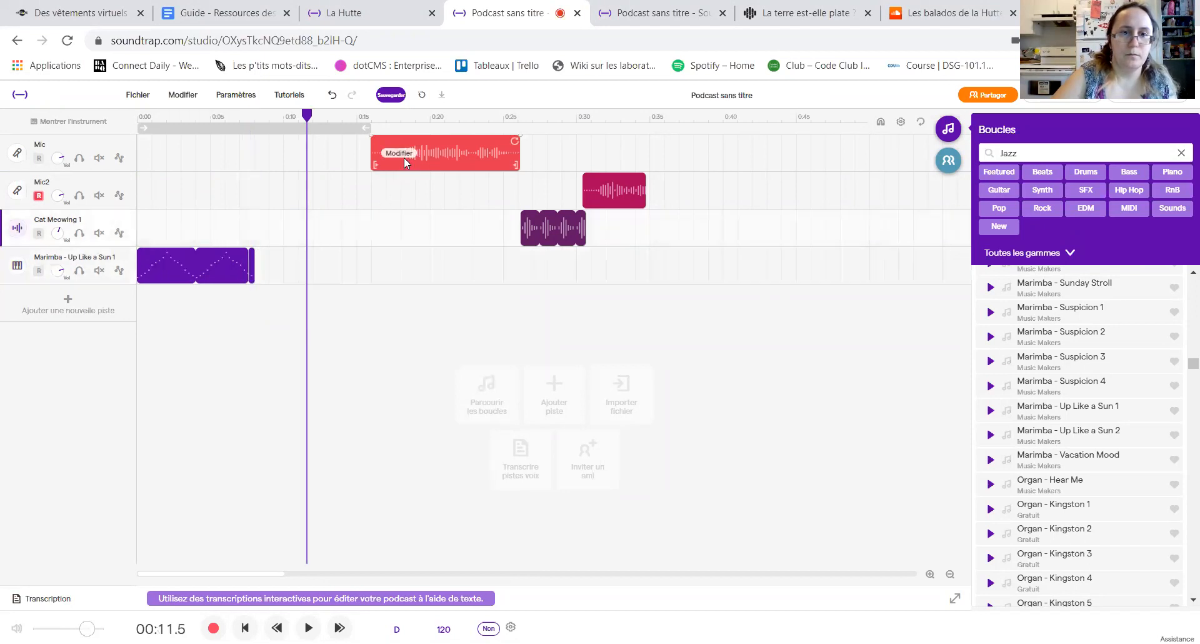
drag(443, 152, 328, 171)
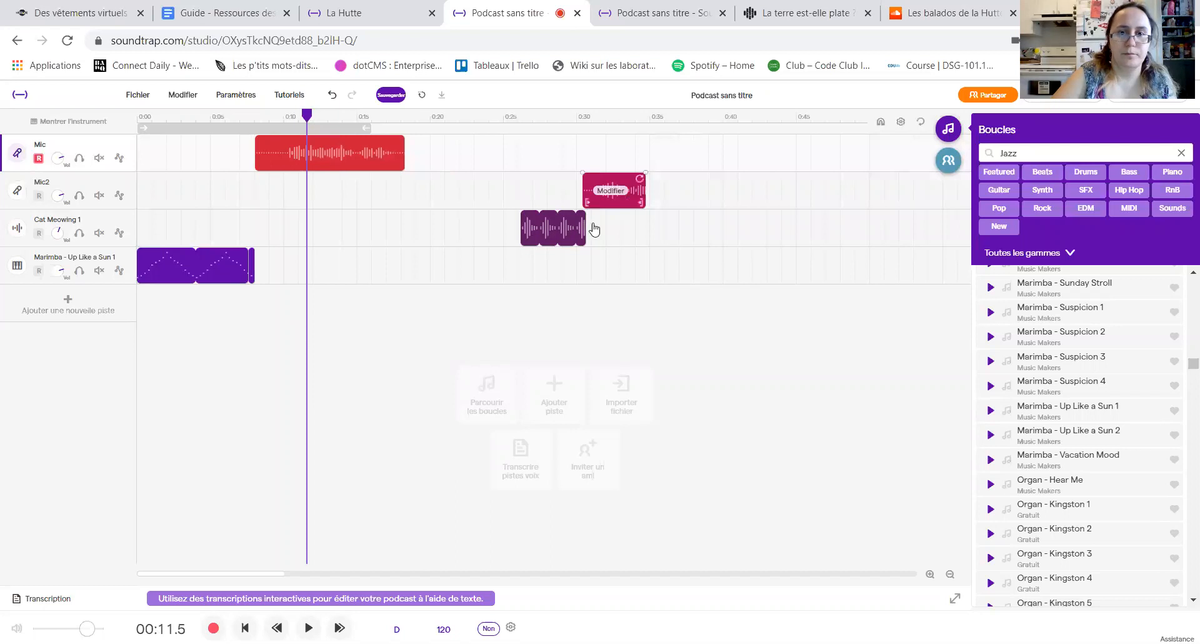
drag(550, 237, 432, 249)
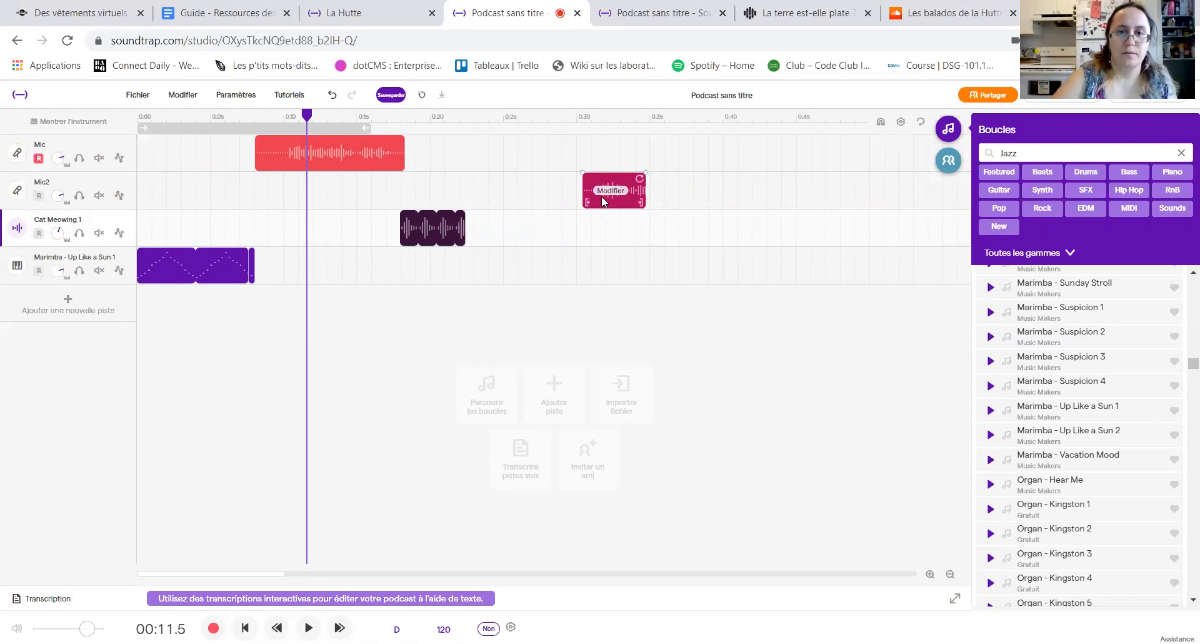
drag(600, 196, 482, 200)
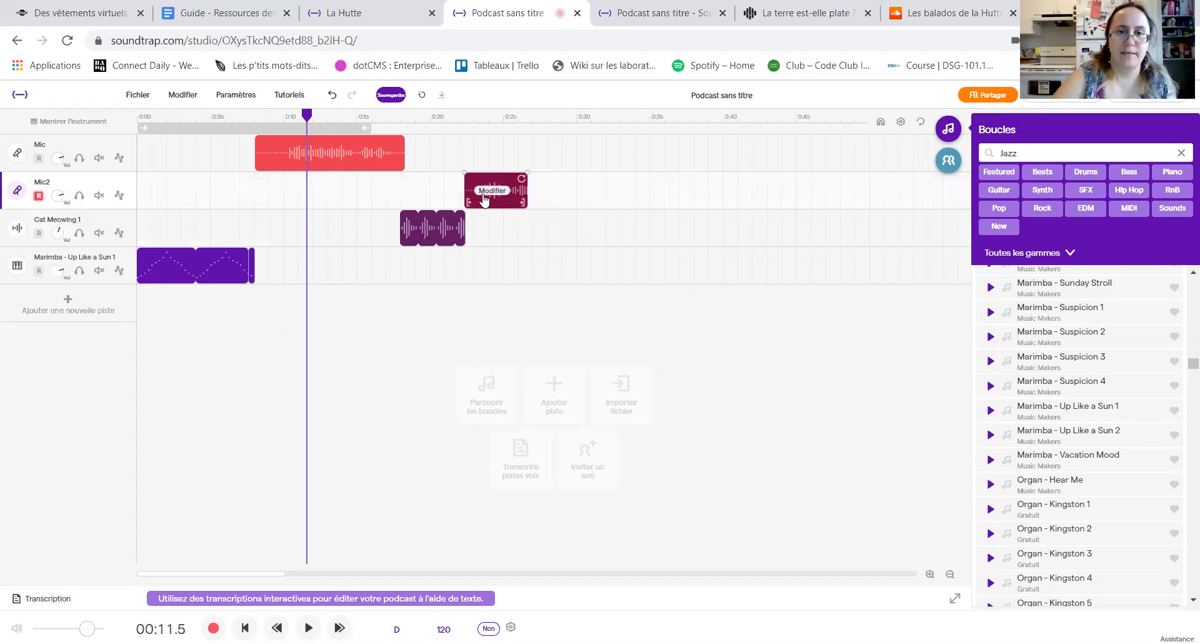
Step: Play the rearranged podcast from the start to the end of the Mic2 clip, stop it and return the playhead to about 19.2 seconds
drag(307, 117, 139, 118)
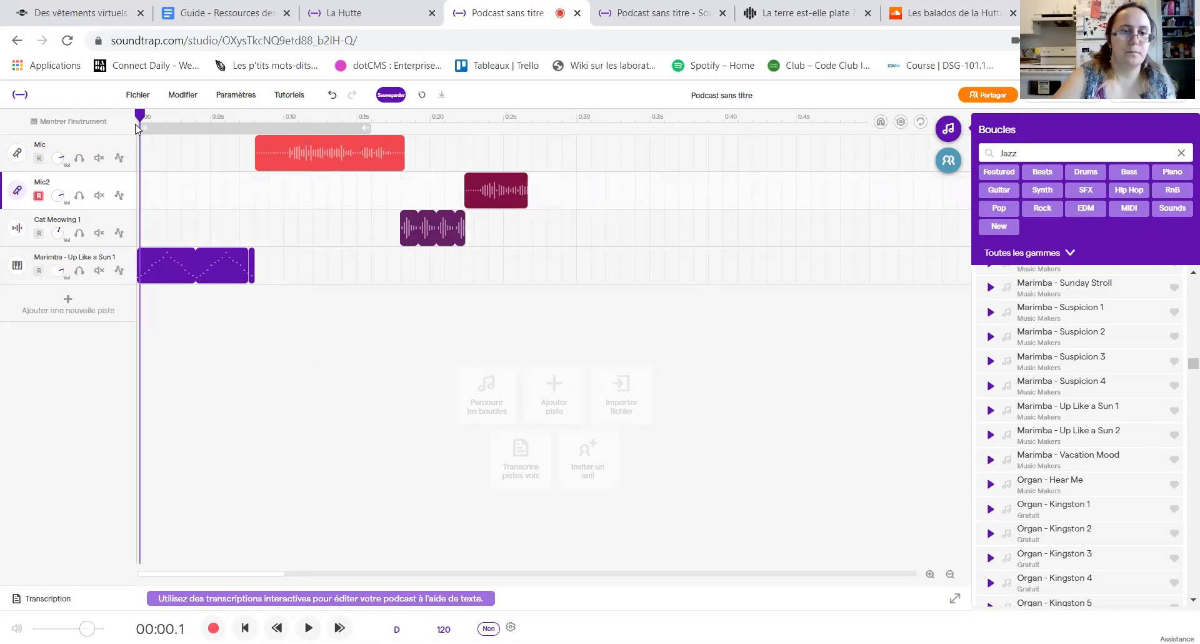
click(308, 627)
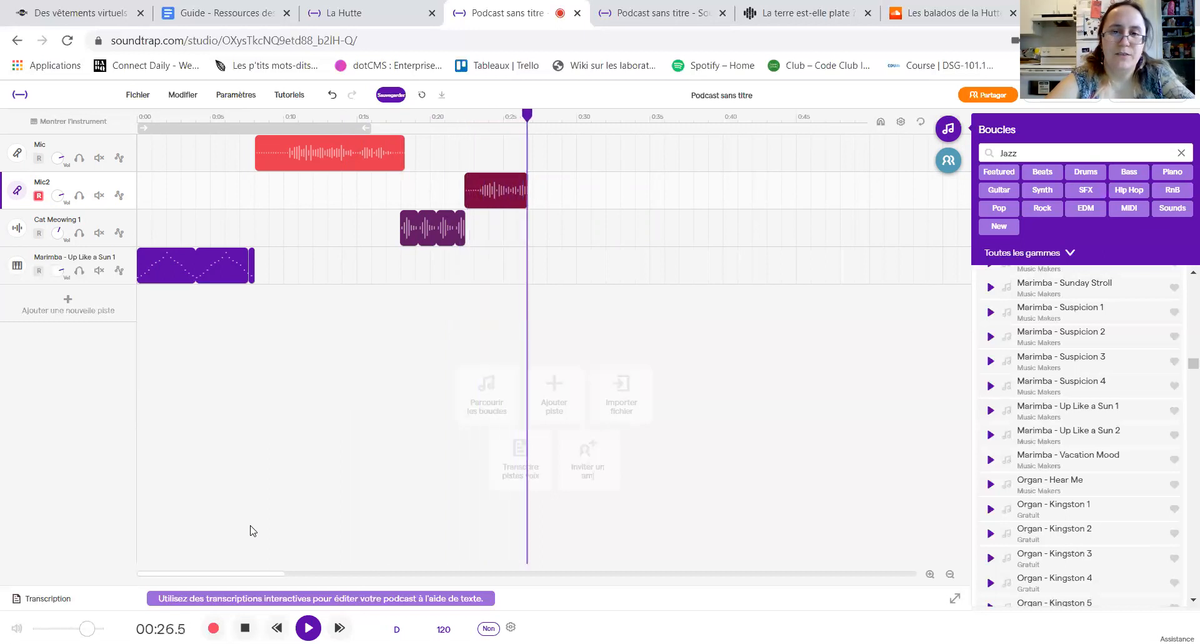
key(space)
drag(562, 132, 422, 147)
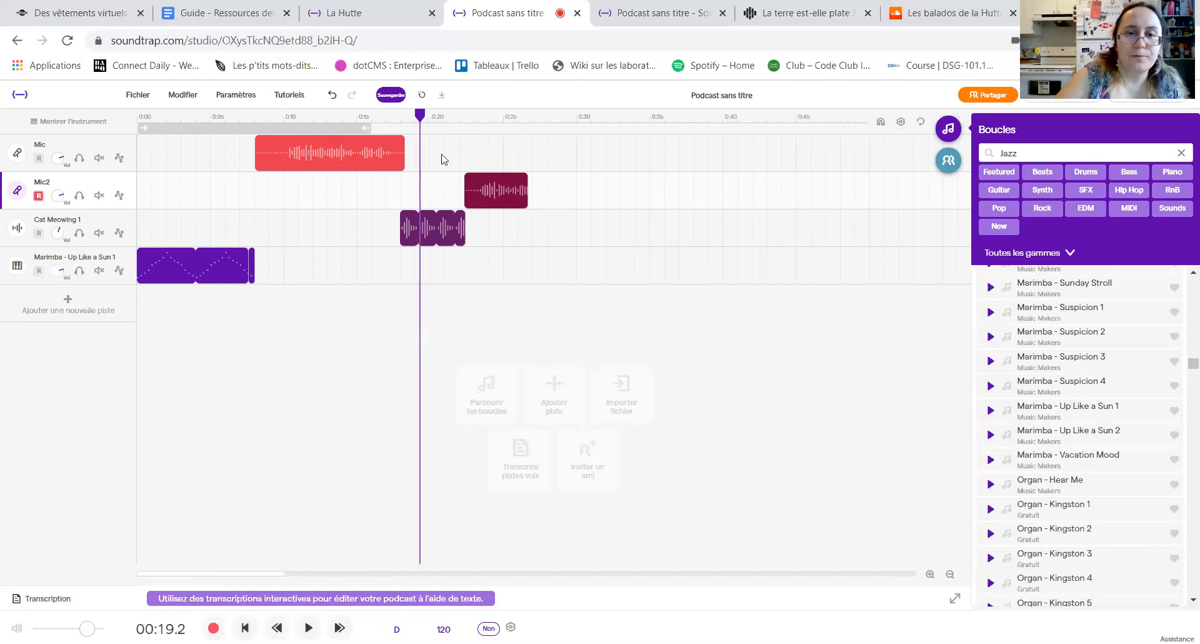
click(519, 231)
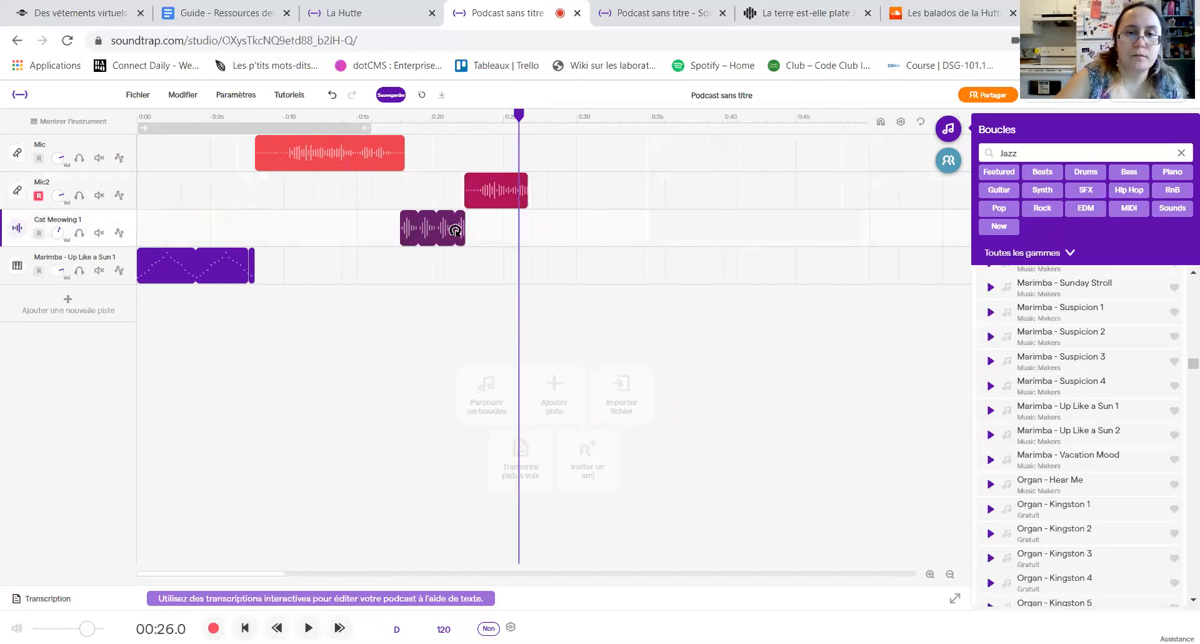
drag(518, 116, 418, 128)
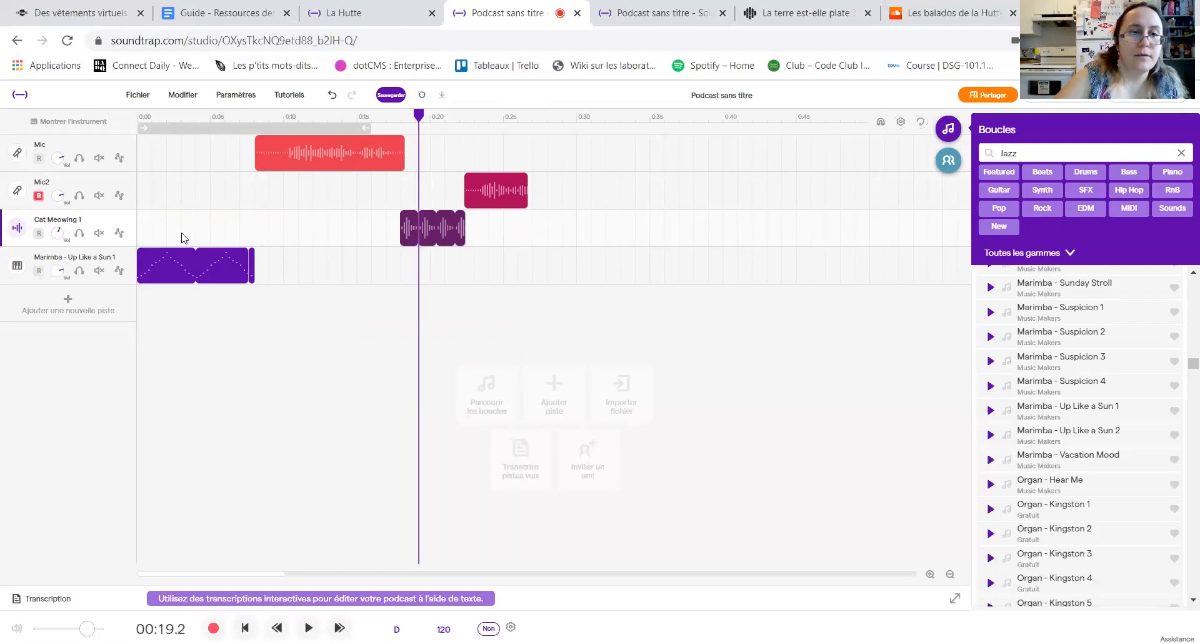
Step: Examine the editing options of the Cat Meowing 1 clip and its track, including the track colours
right_click(125, 221)
click(122, 223)
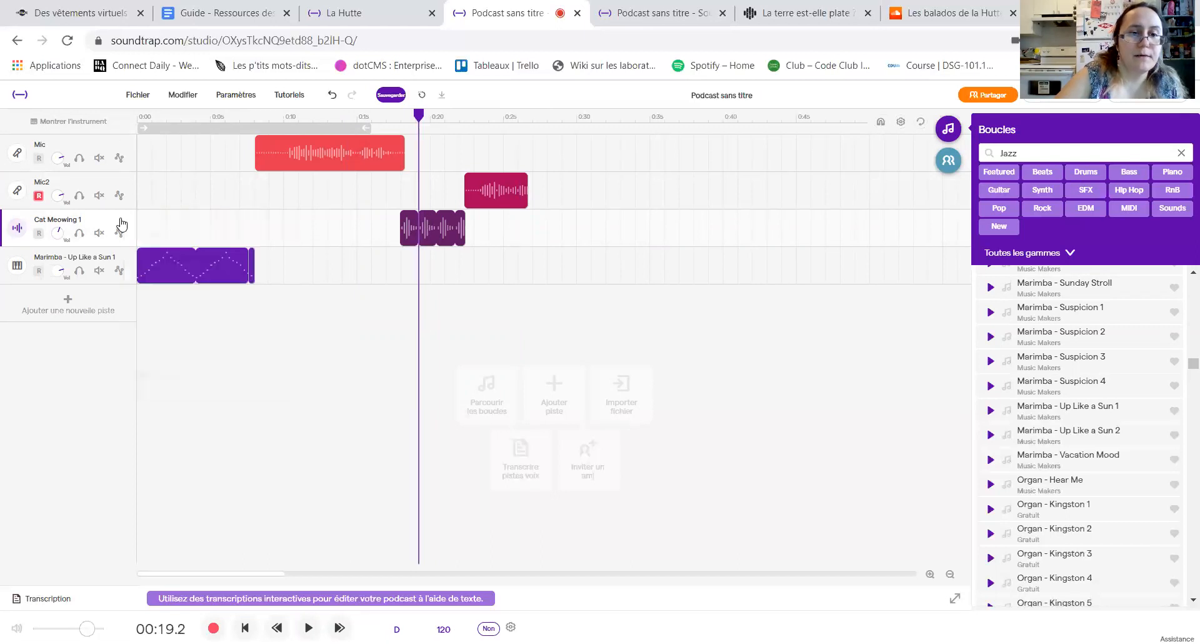
right_click(452, 243)
click(438, 246)
right_click(437, 246)
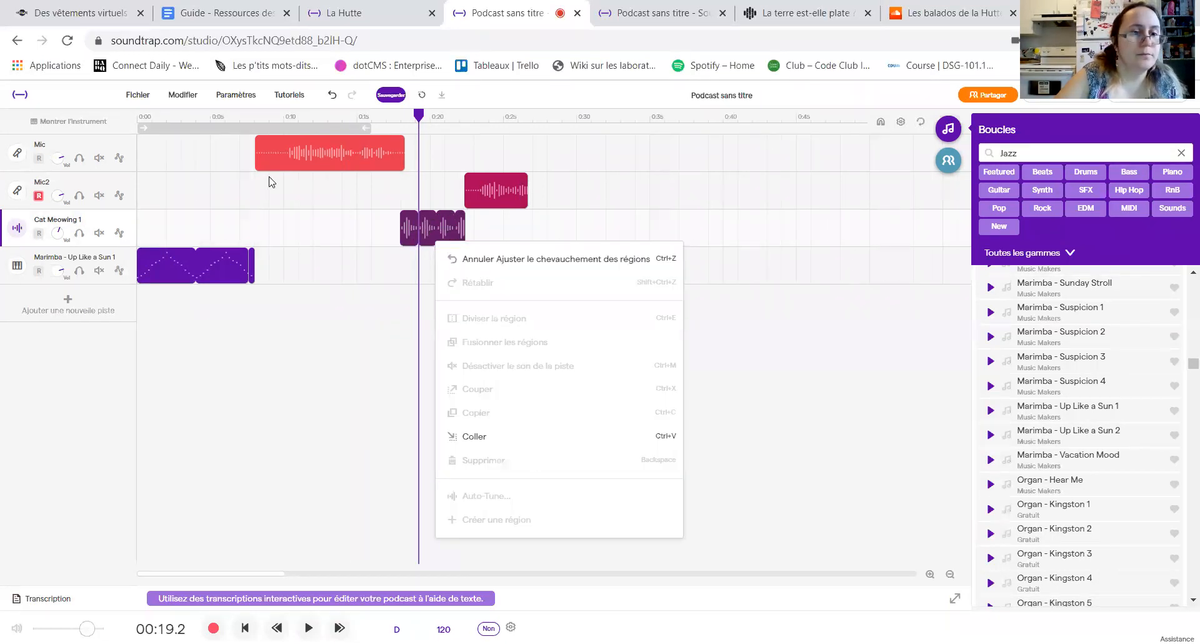
click(211, 232)
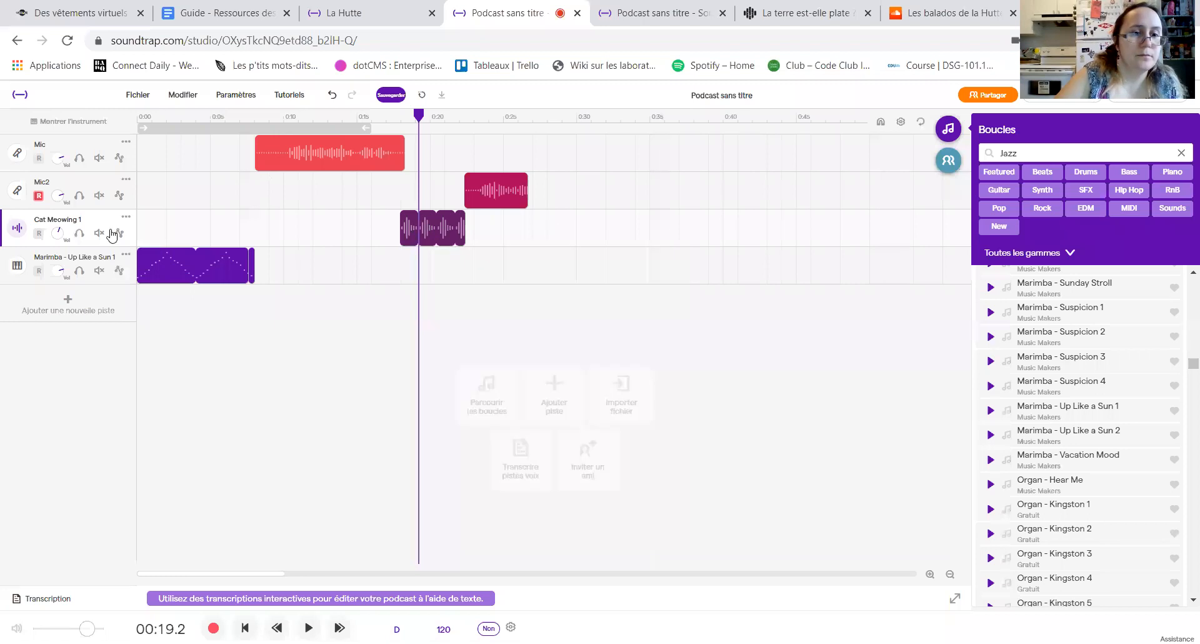
click(126, 217)
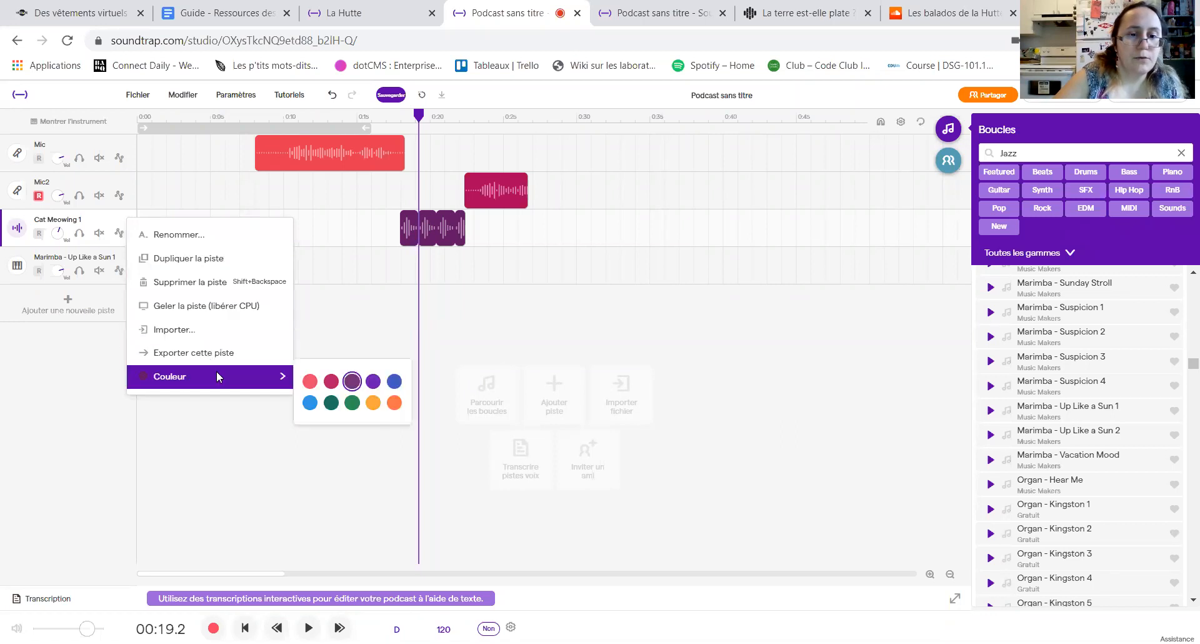
click(423, 255)
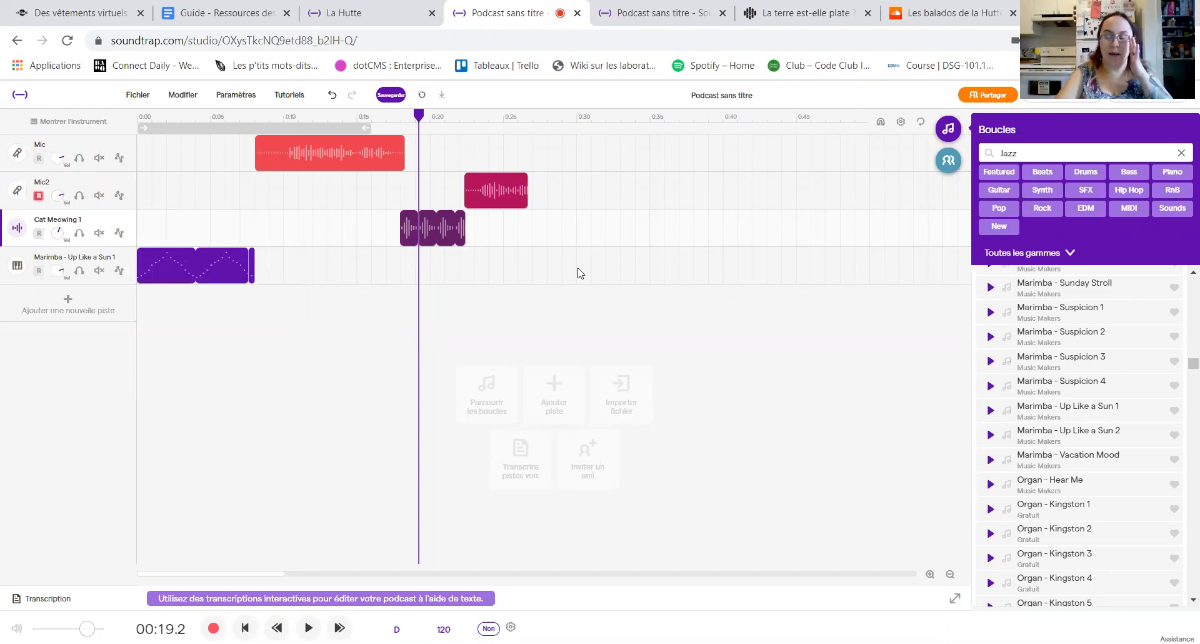
Step: Search the loop library for "sounds cat"
click(989, 160)
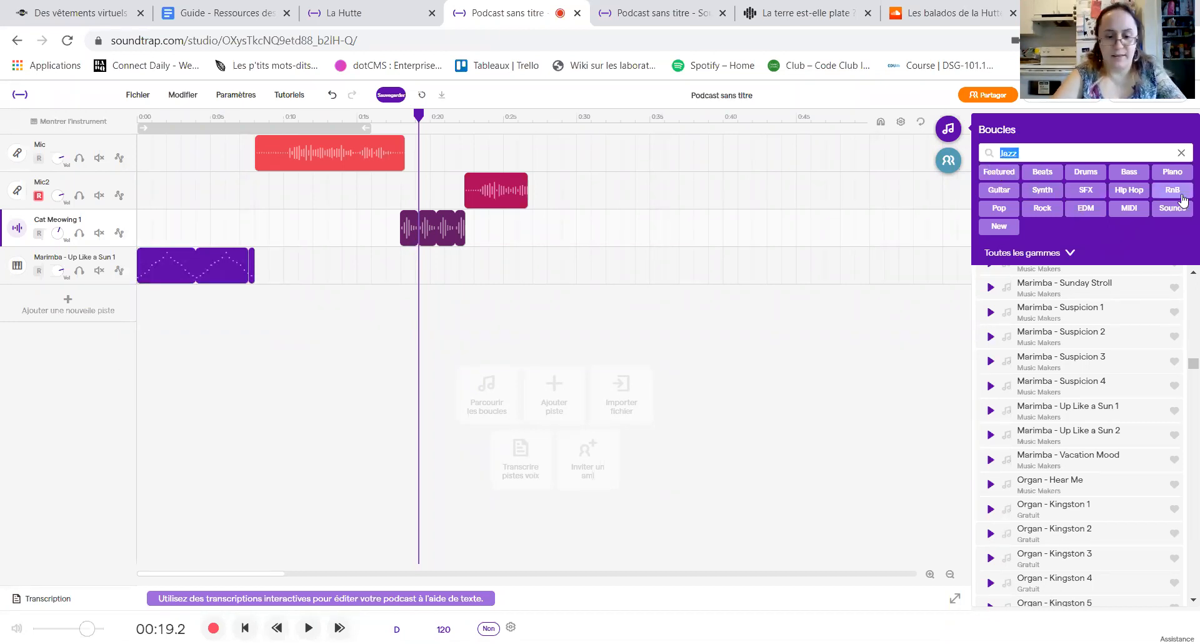
text(sounds cat)
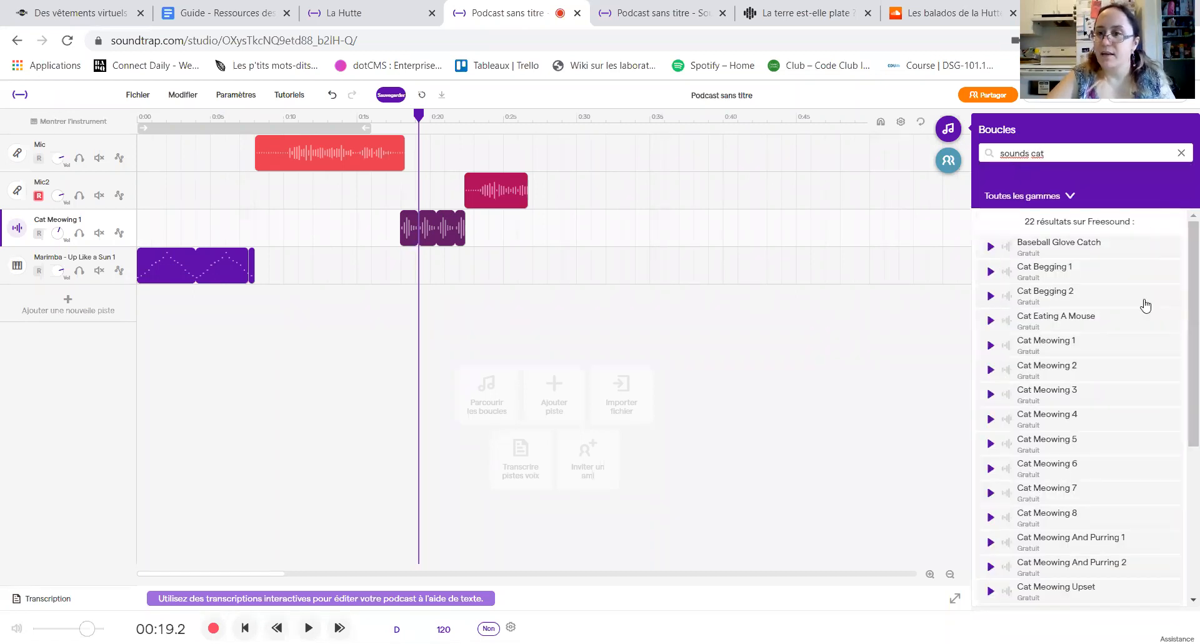
Step: Preview Cat Begging 1, Cat Begging 2, Cat Eating A Mouse and Cat Meowing 1, and look through the remaining cat sounds
click(992, 275)
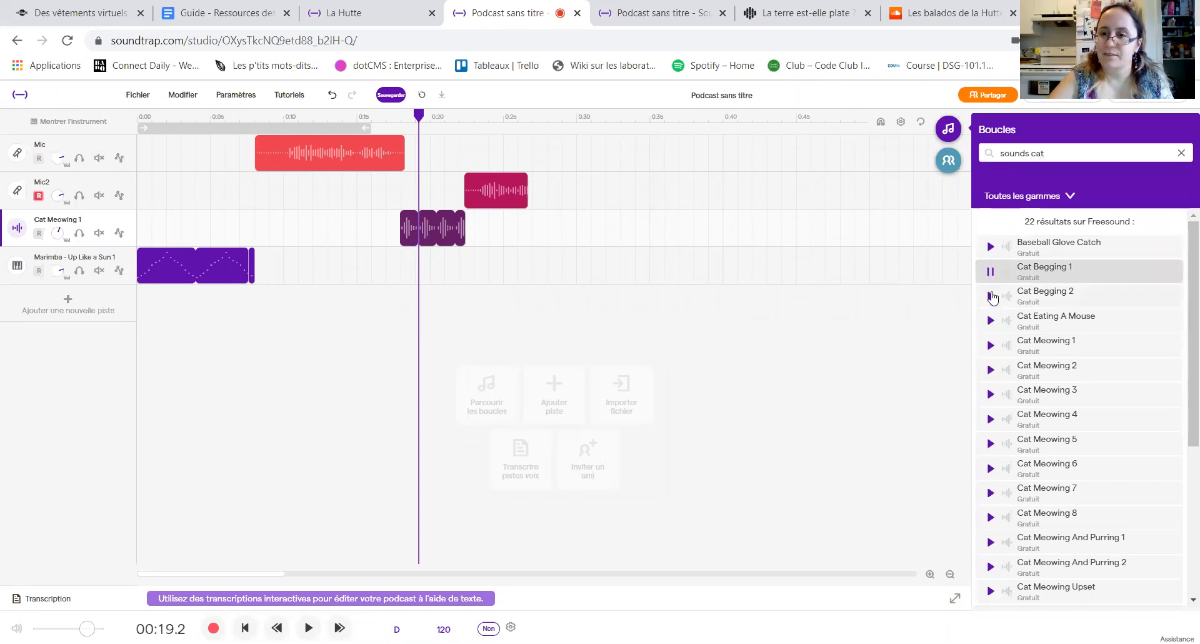
click(991, 296)
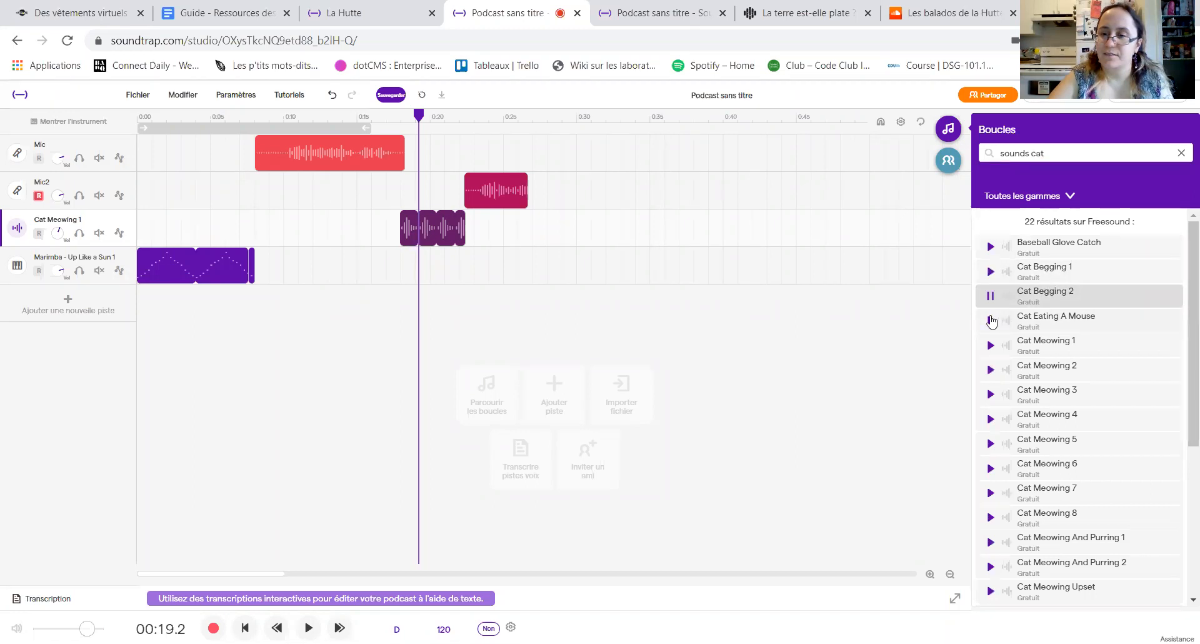
click(992, 321)
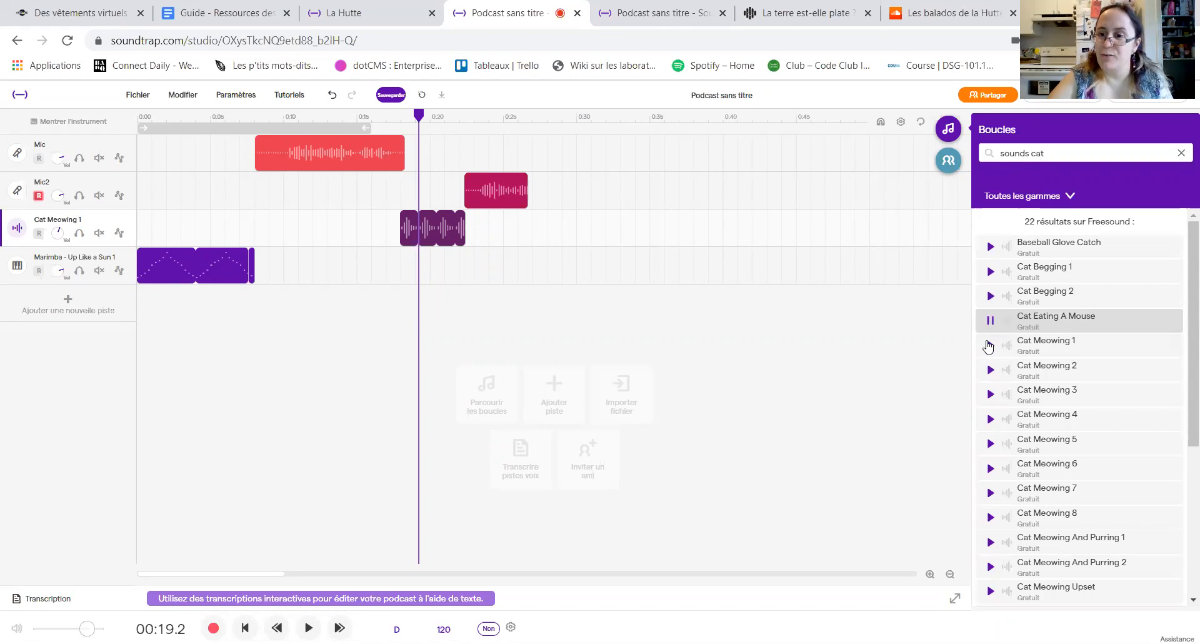
click(990, 345)
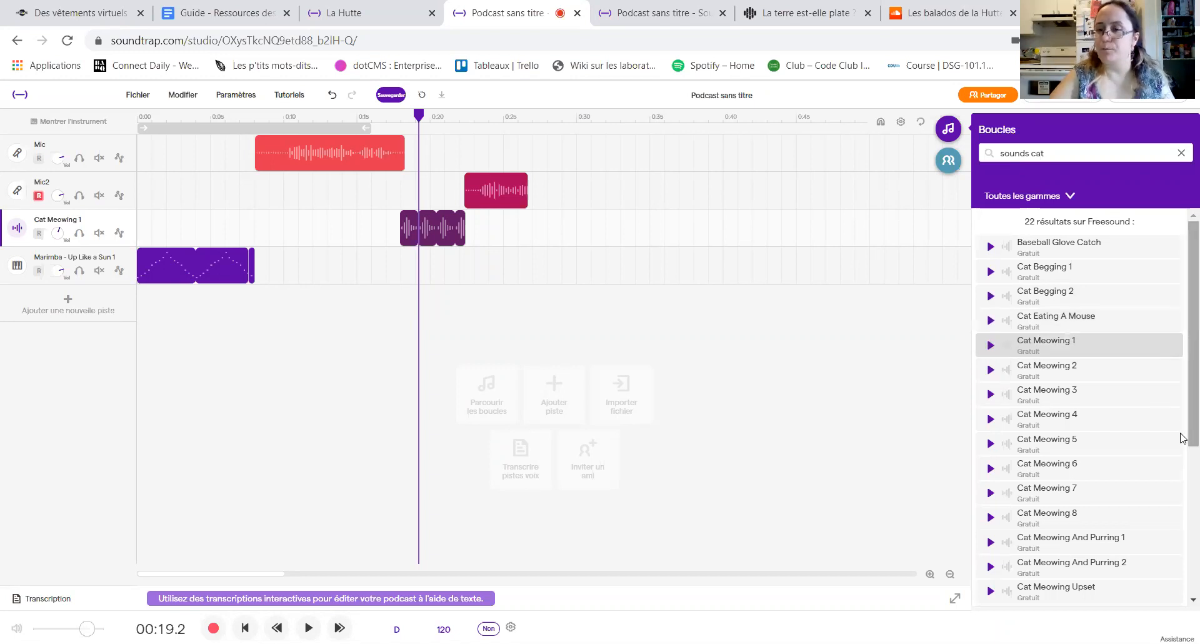
drag(1183, 423, 1183, 552)
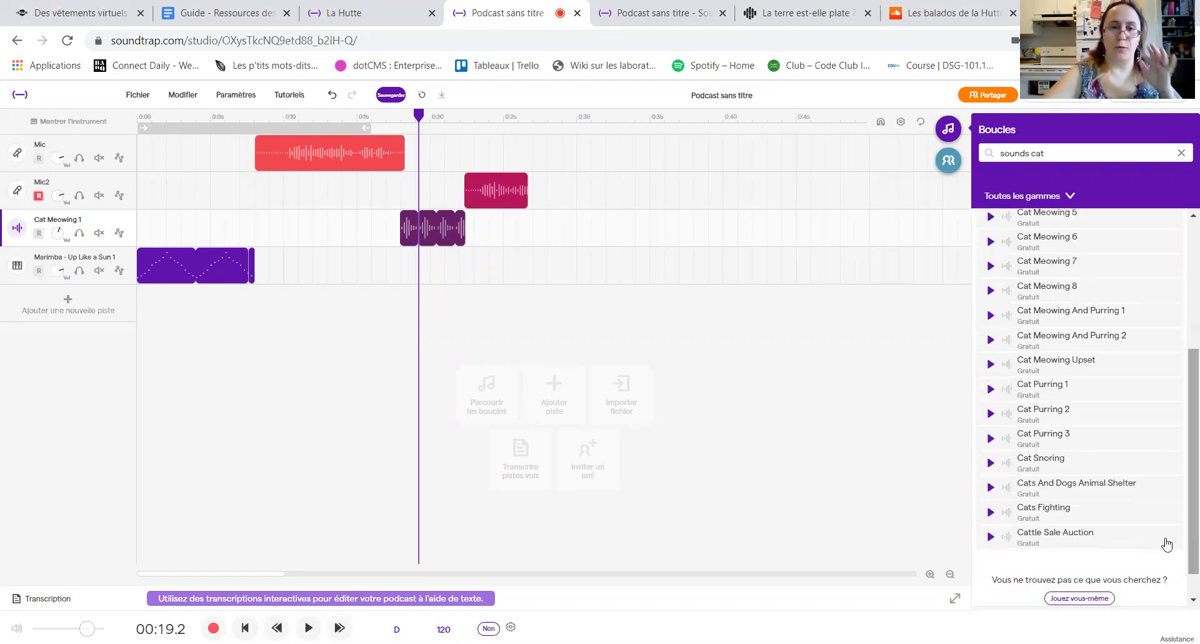
Step: Replace the Cat Meowing 1 clip with Cat Meowing And Purring 1 at about 18 seconds, after previewing it and Cat Purring 1
click(437, 243)
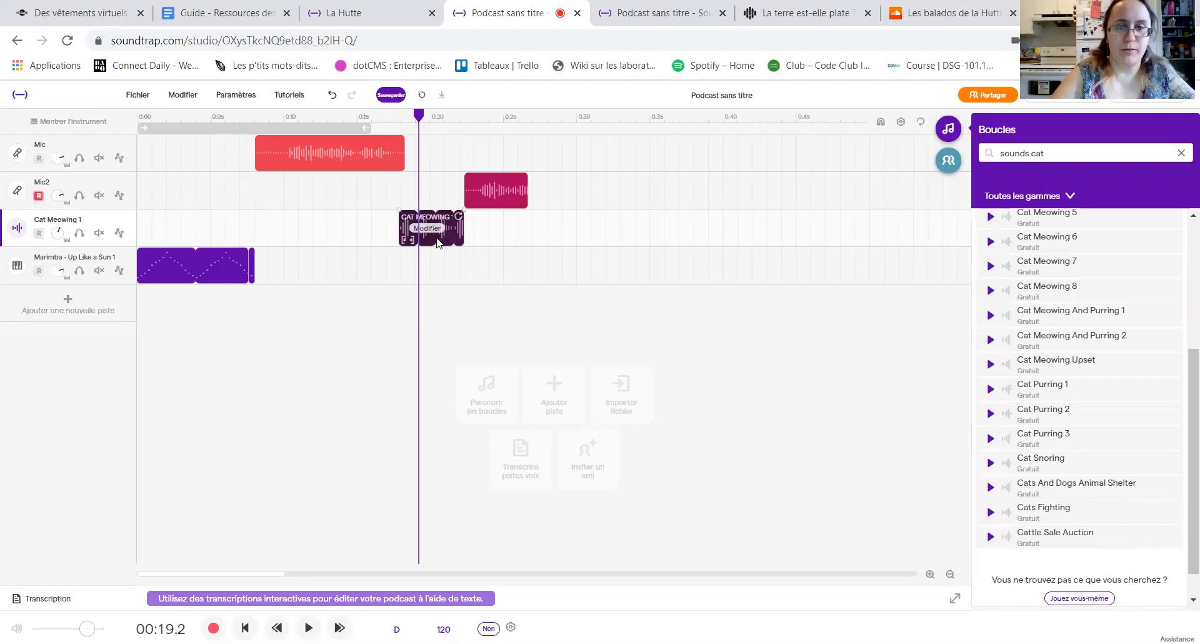
key(Delete)
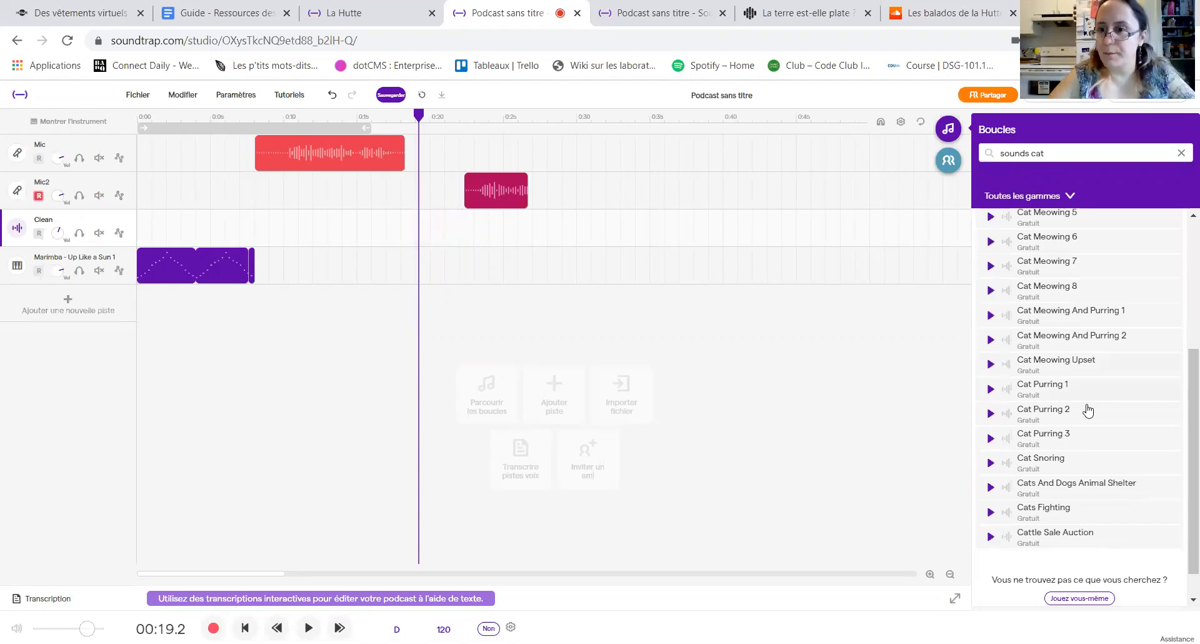
click(990, 390)
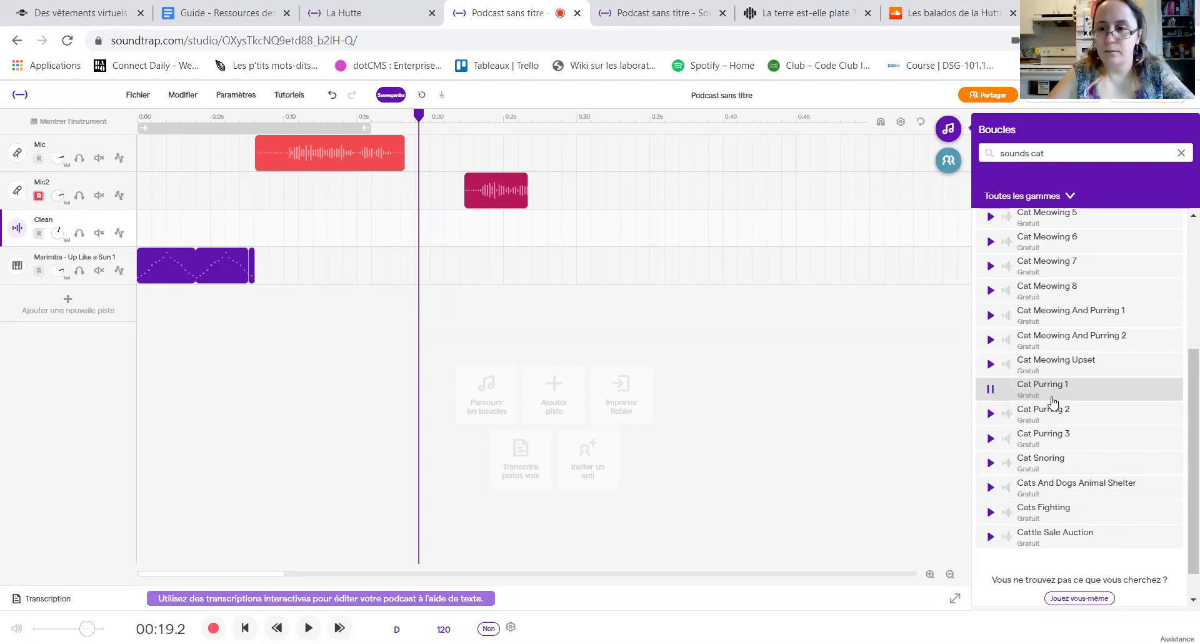
click(990, 319)
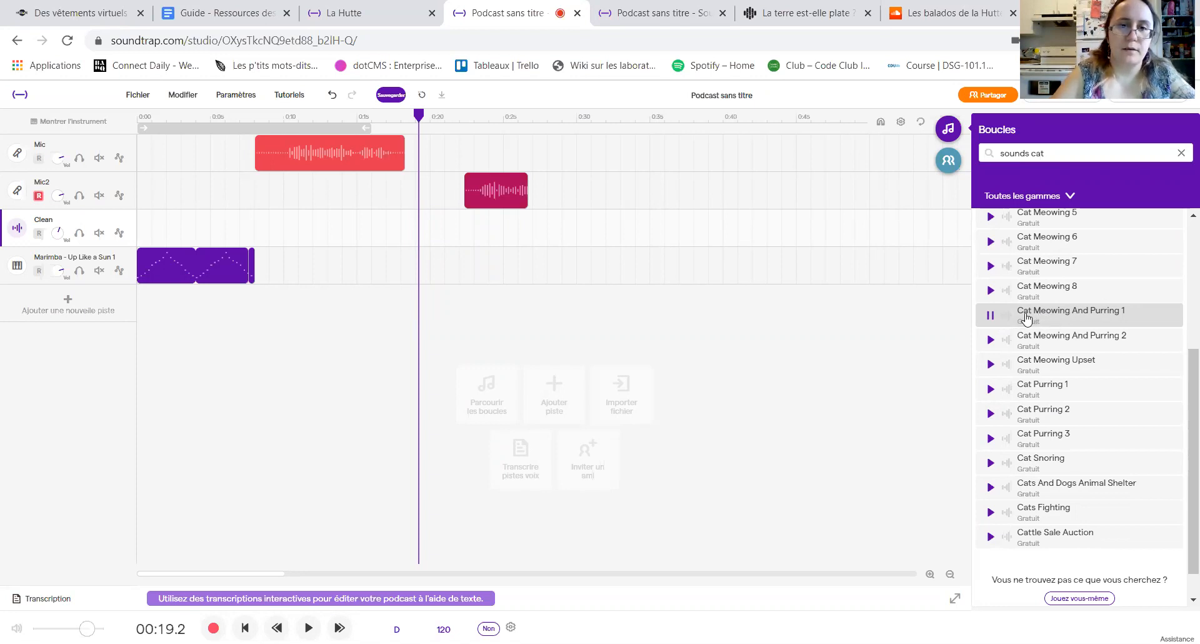
drag(1026, 318, 498, 184)
click(604, 415)
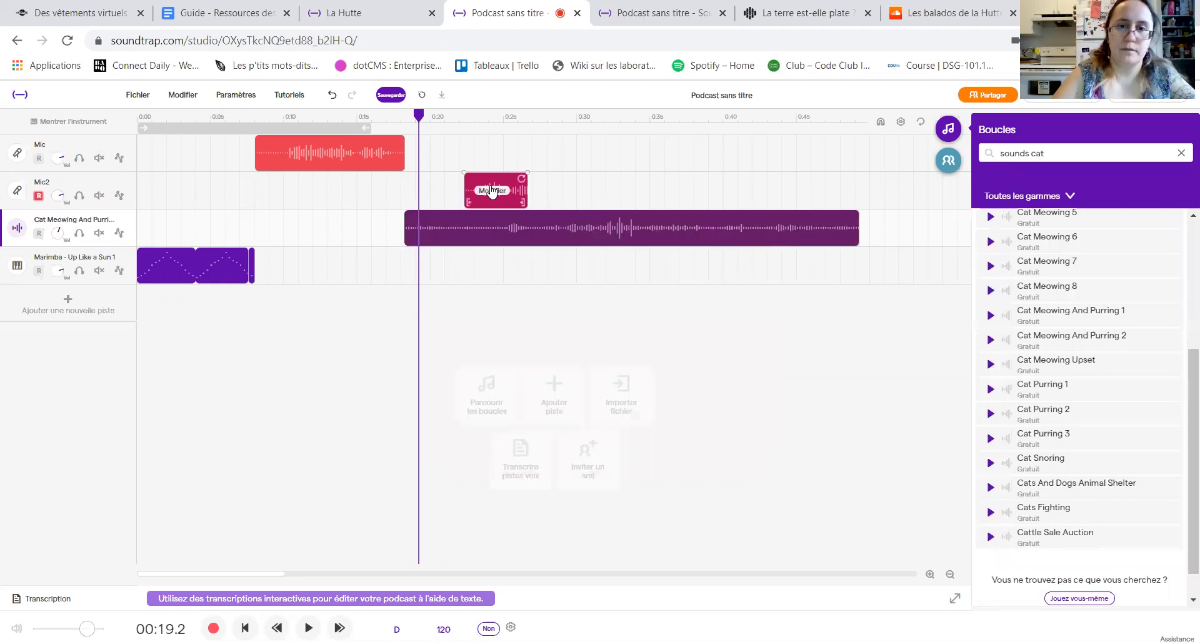
click(494, 243)
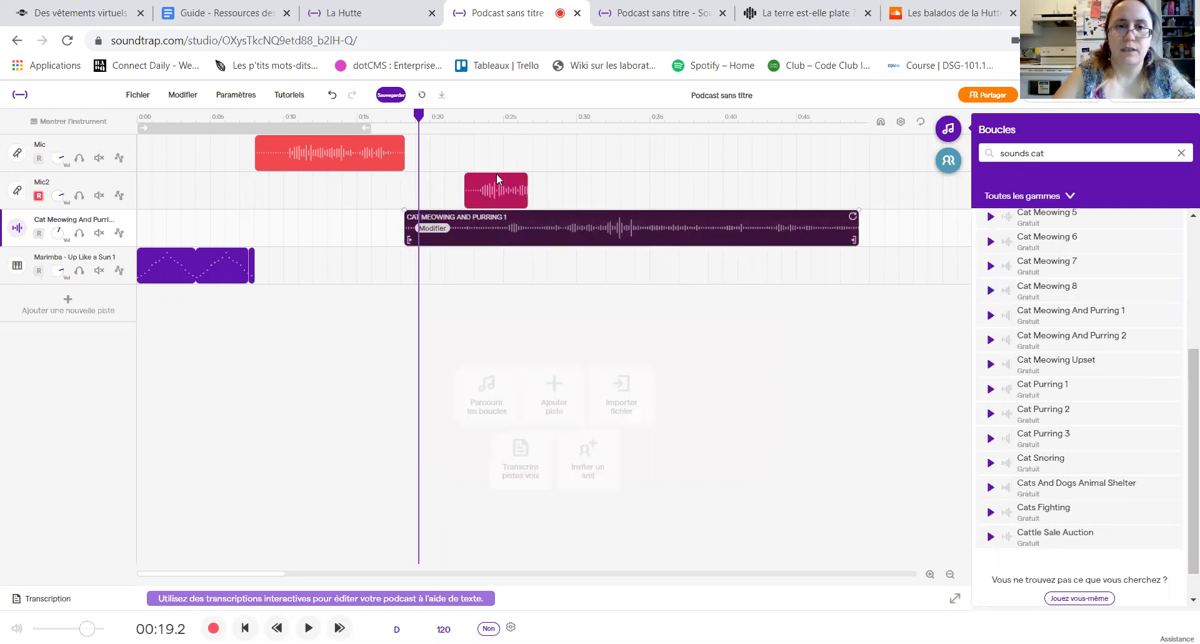
Step: Try to split the Cat Meowing And Purring 1 clip, and undo back to before that clip was added
right_click(457, 237)
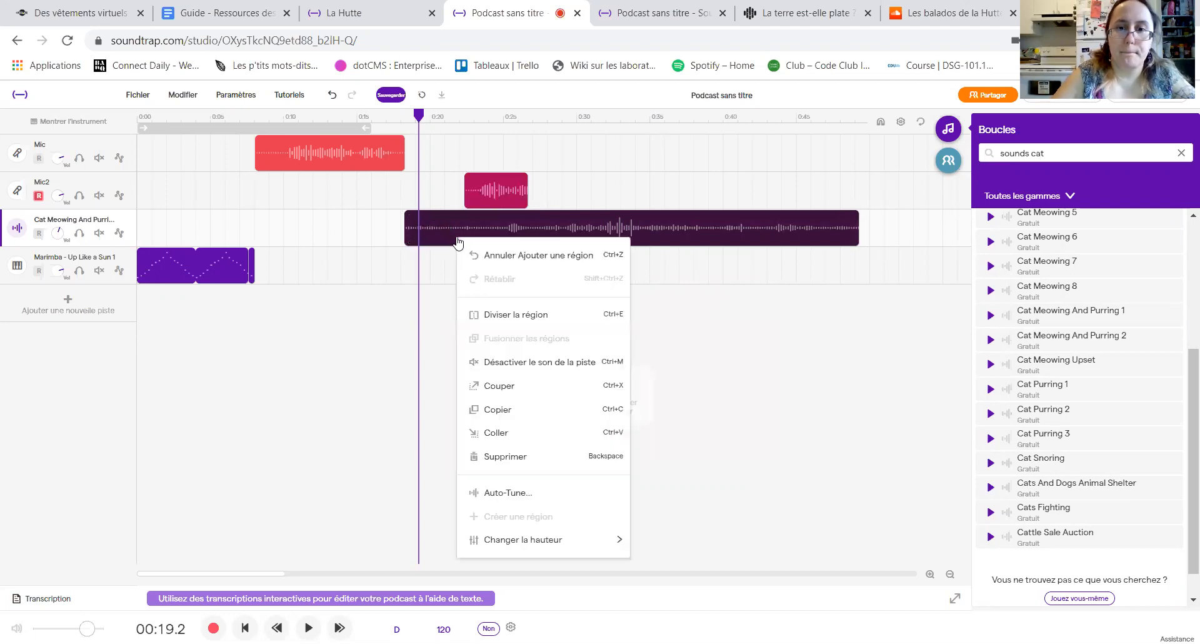
click(491, 309)
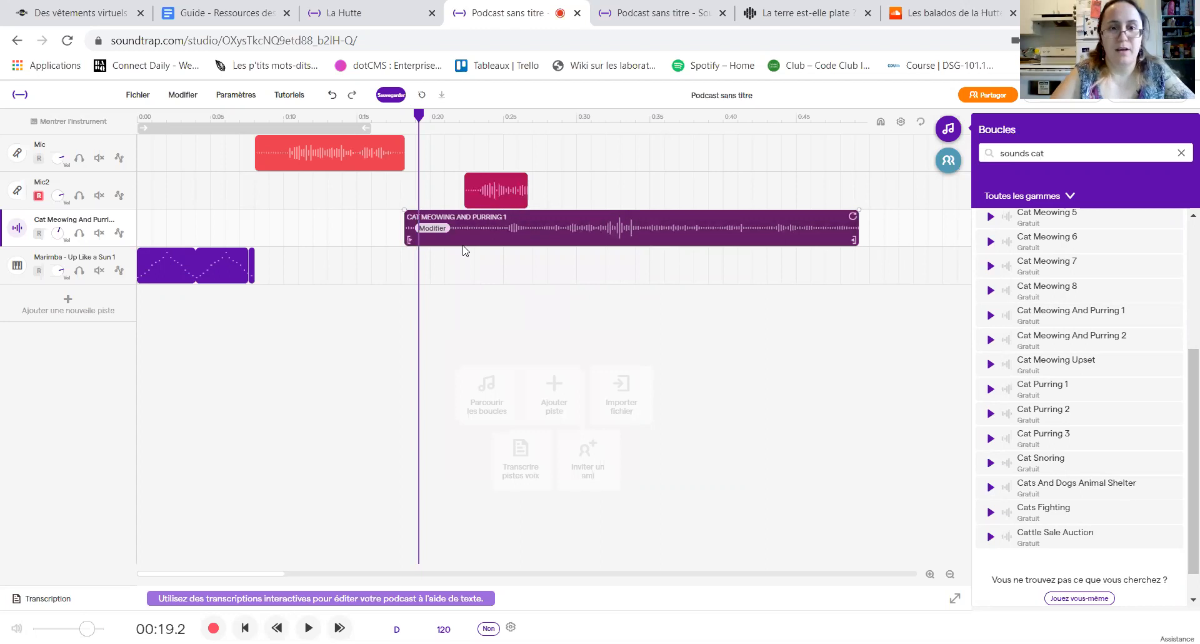
key(ctrl+z)
key(ctrl+z)
key(ctrl+plus)
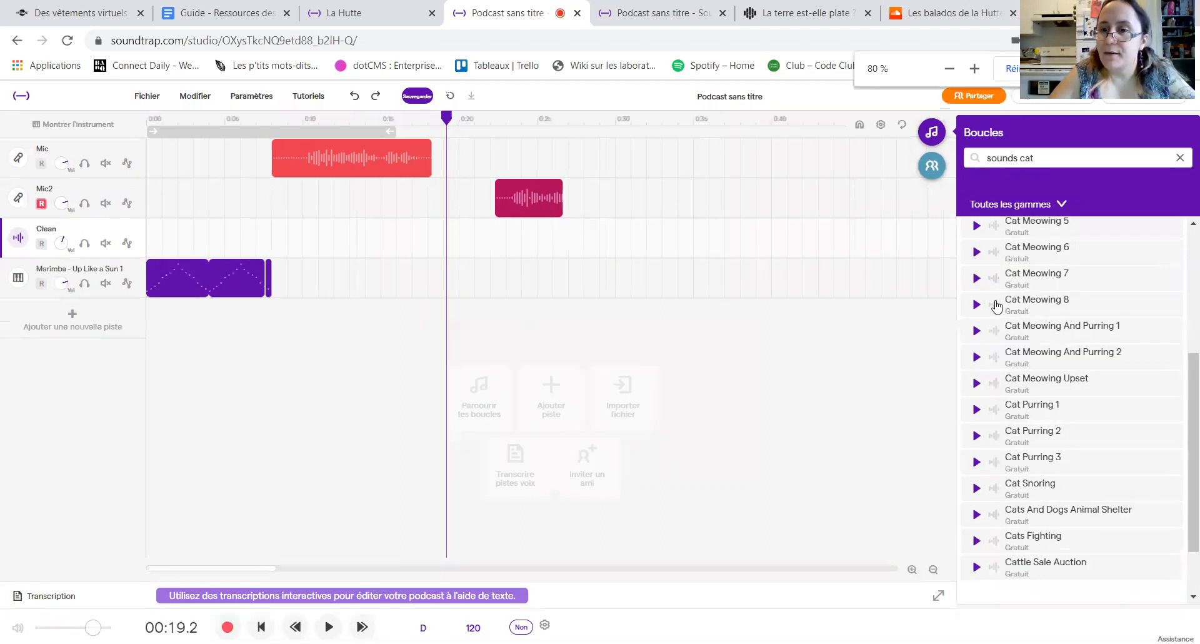
Step: Preview Cat Meowing 7 and add it on a new track at about 18 seconds
click(1029, 282)
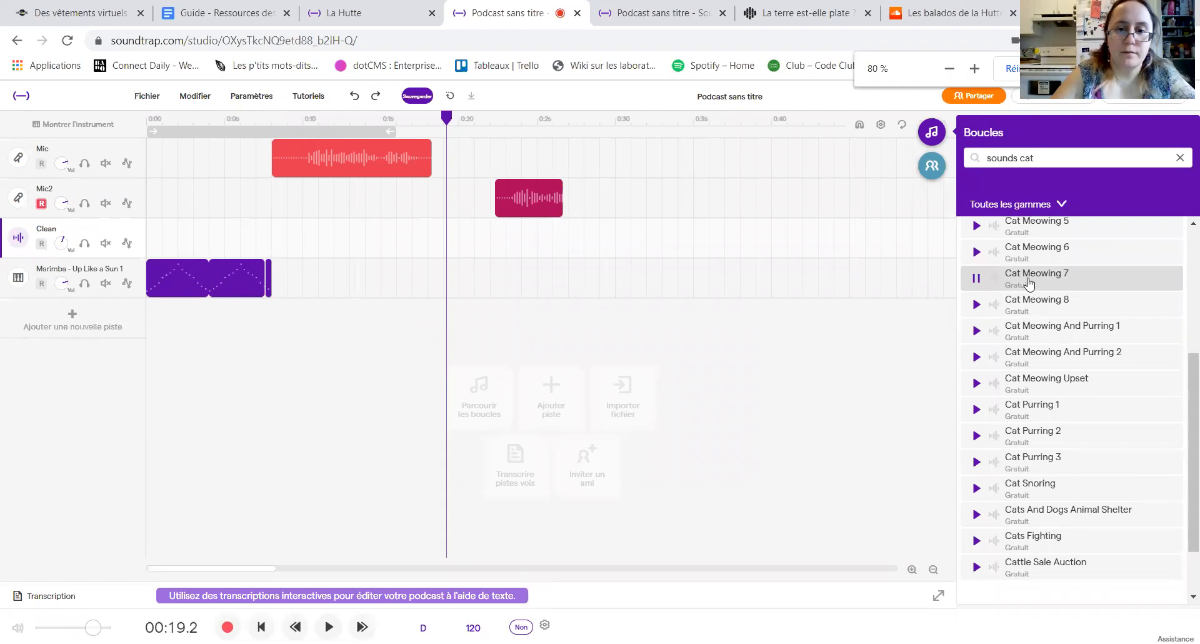
drag(1030, 284, 463, 278)
click(605, 416)
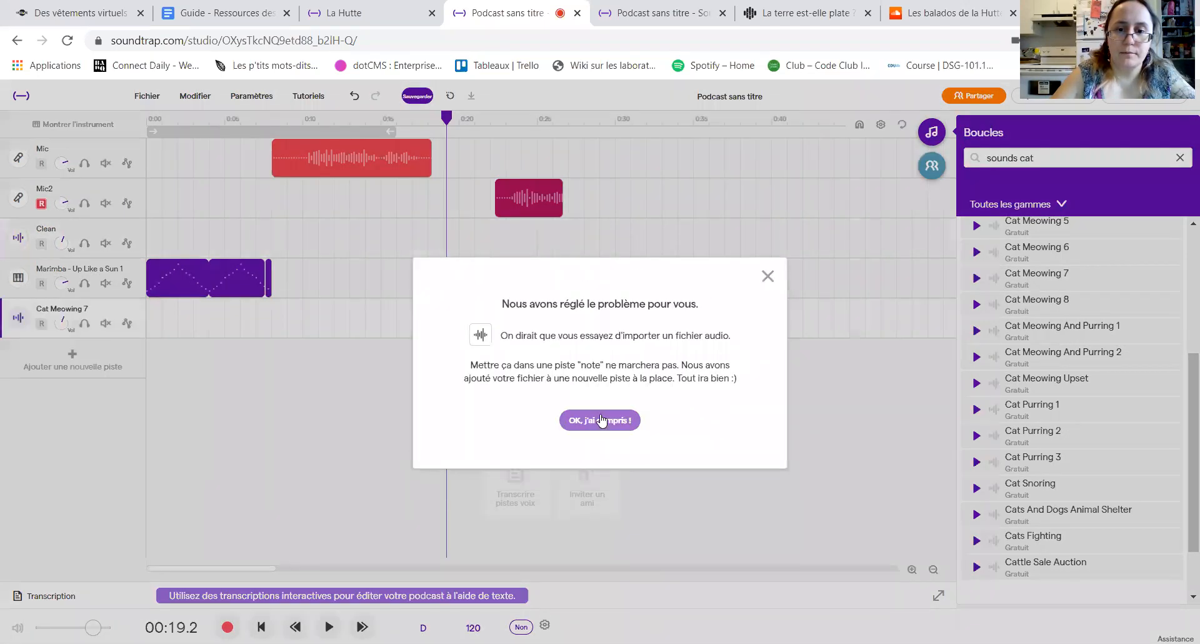
click(599, 420)
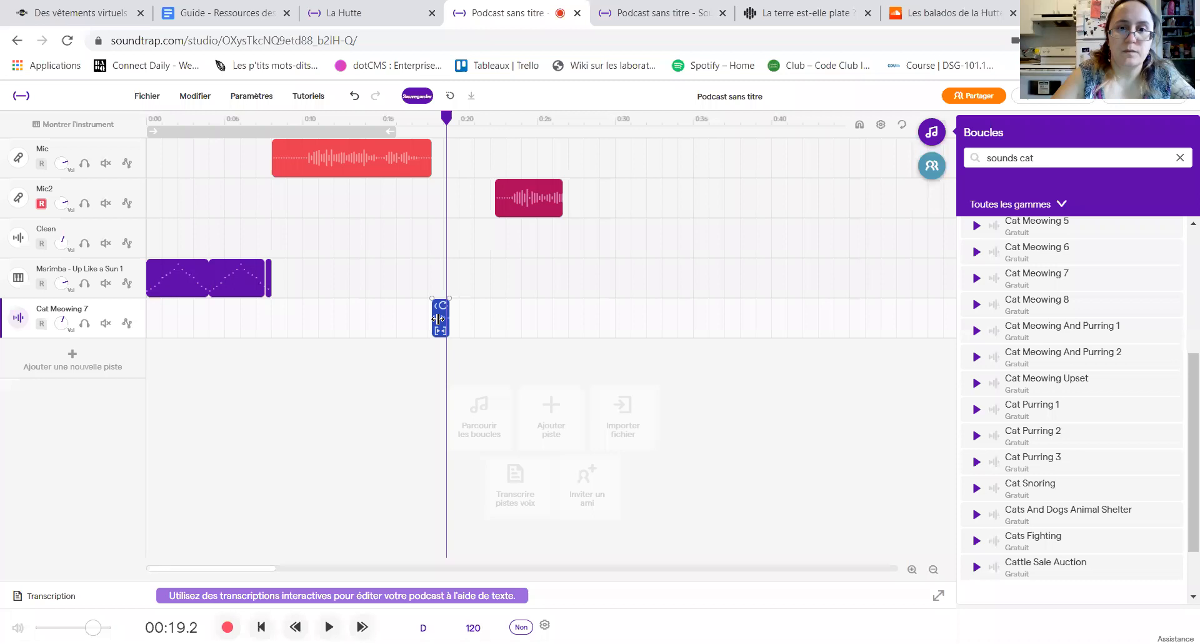
Step: Move the Mic2 clip earlier, to about 19 seconds, so it starts right after the Cat Meowing 7 clip
click(498, 187)
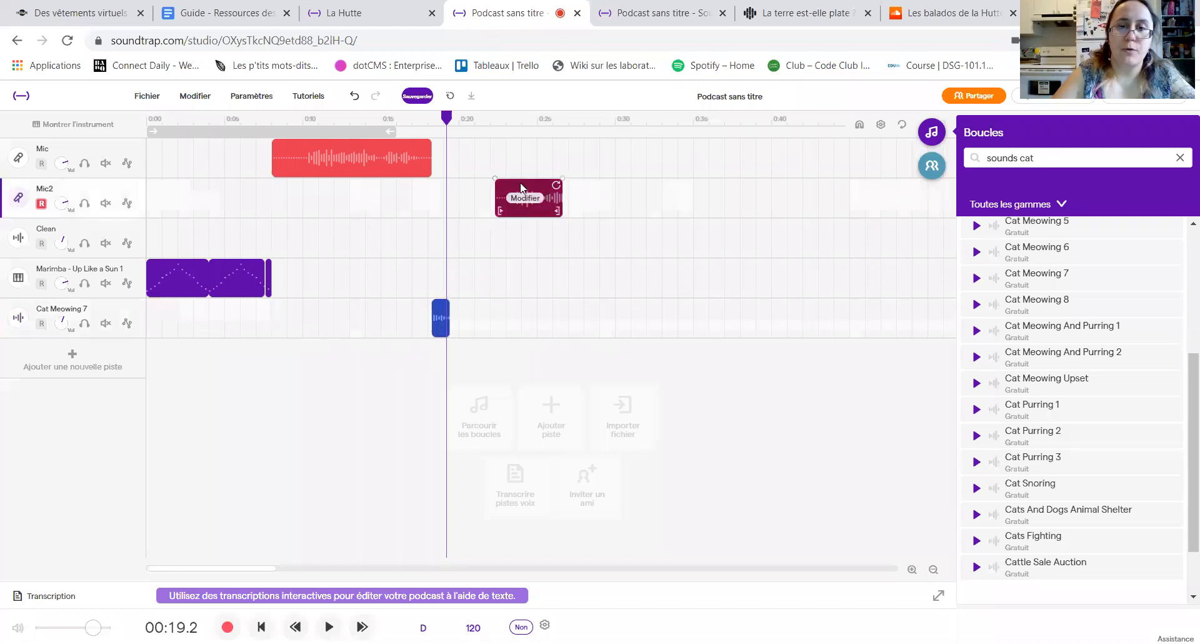
drag(521, 186, 477, 187)
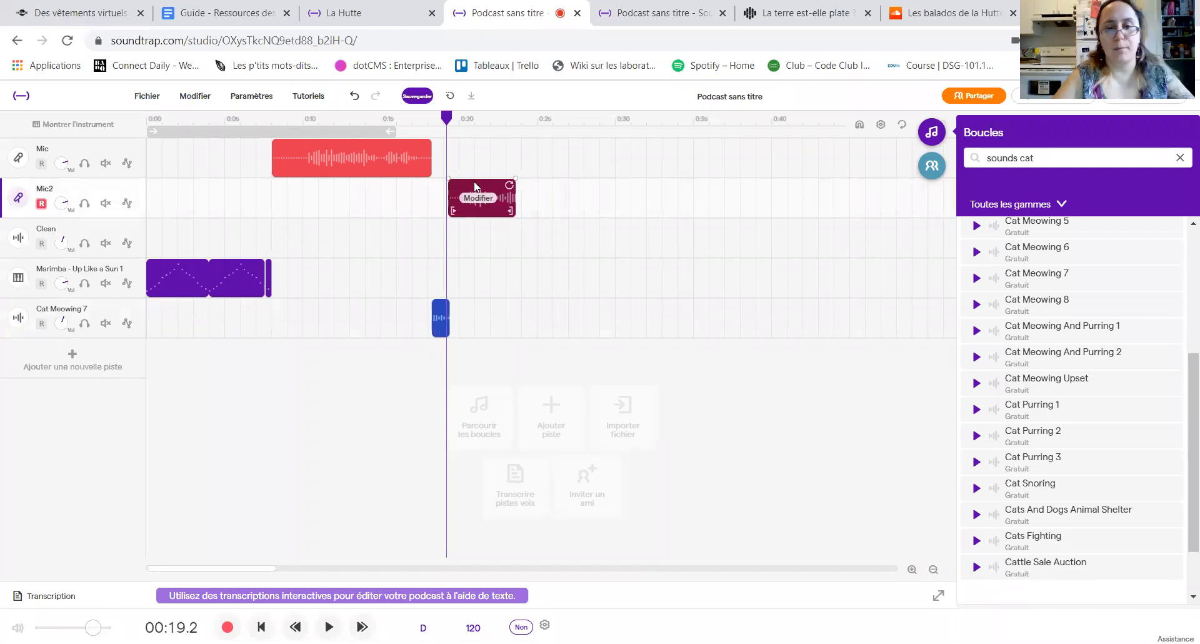
drag(475, 186, 477, 186)
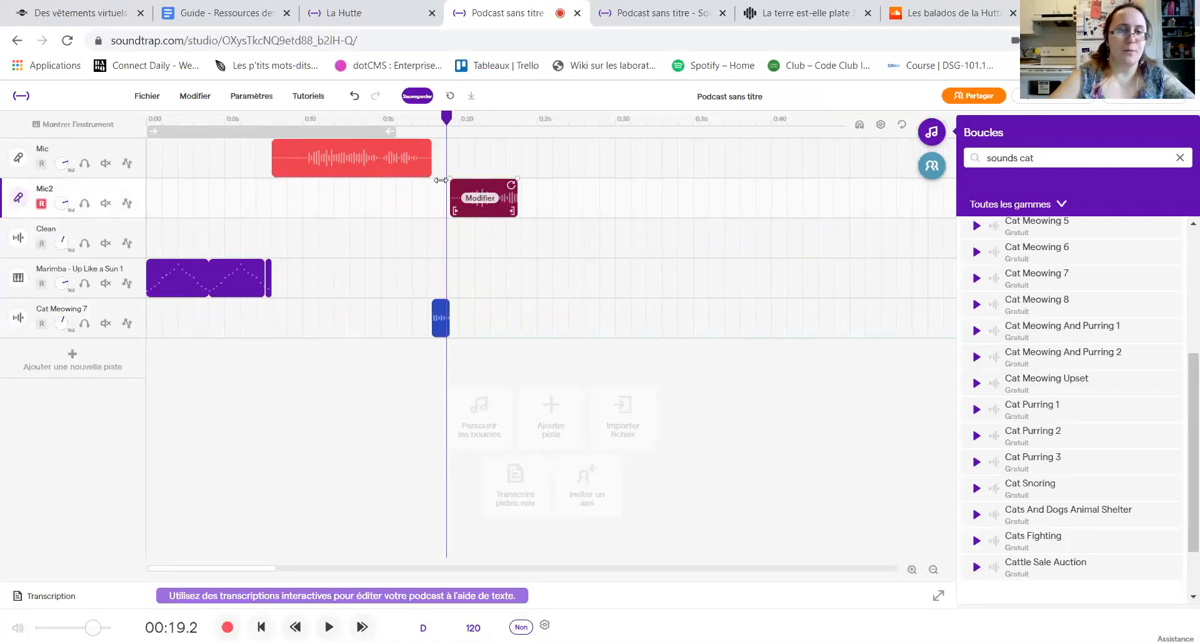
Step: Record a voice clip of about 4 seconds on a new Voix & micros track and move it to the start of the timeline
click(77, 359)
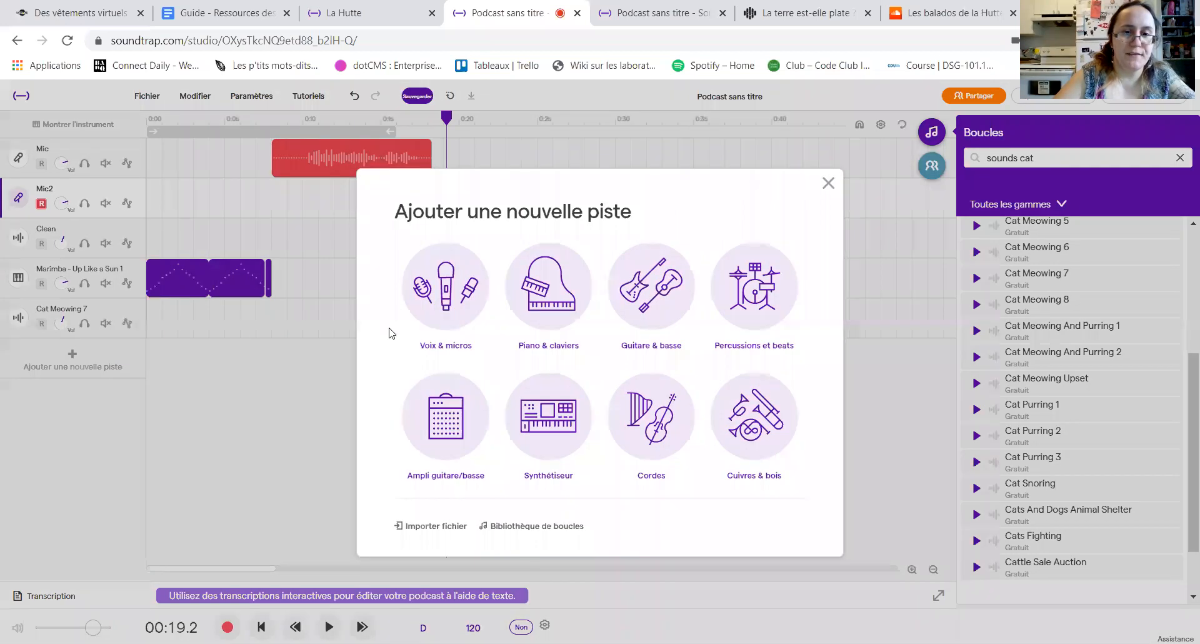
click(445, 287)
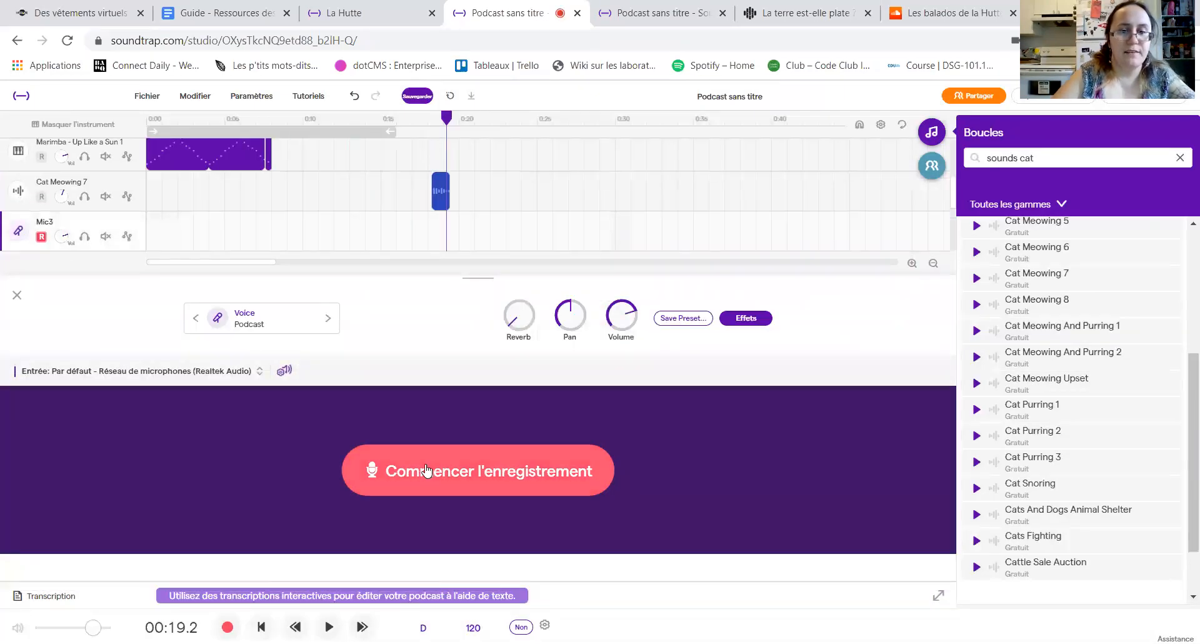
click(427, 470)
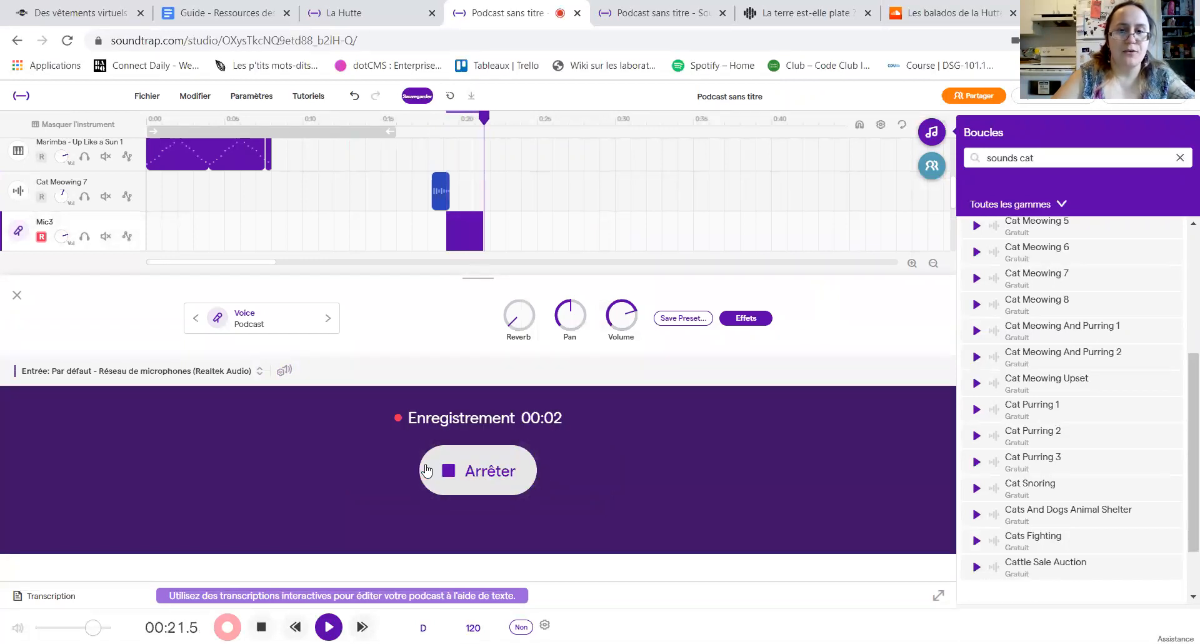
click(455, 472)
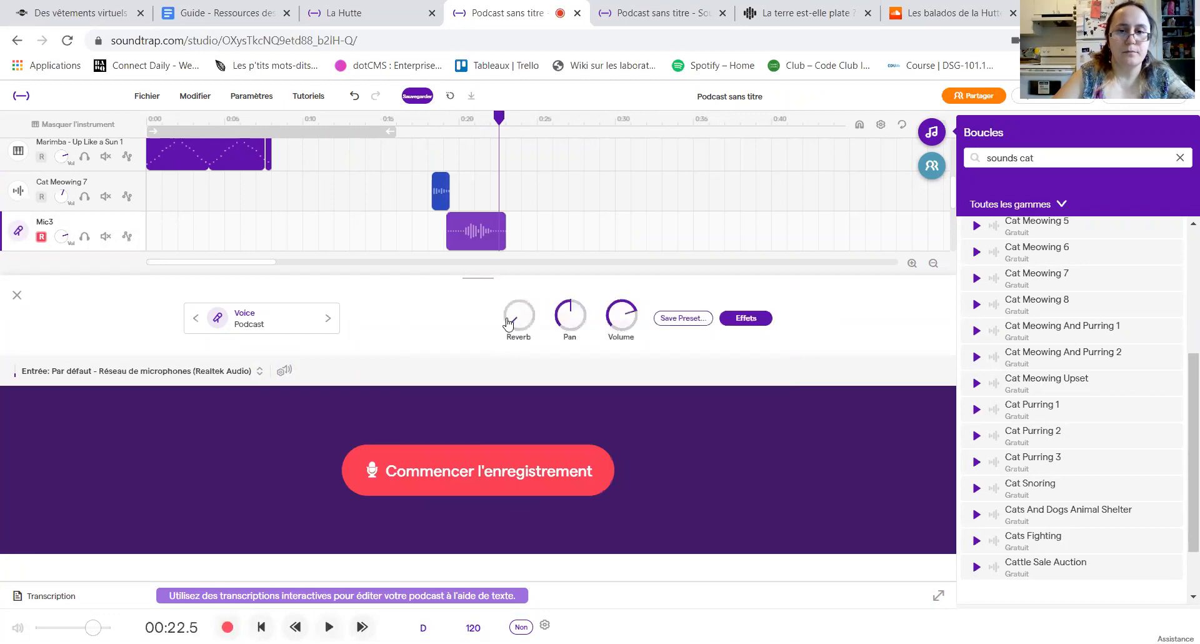
drag(470, 241, 168, 240)
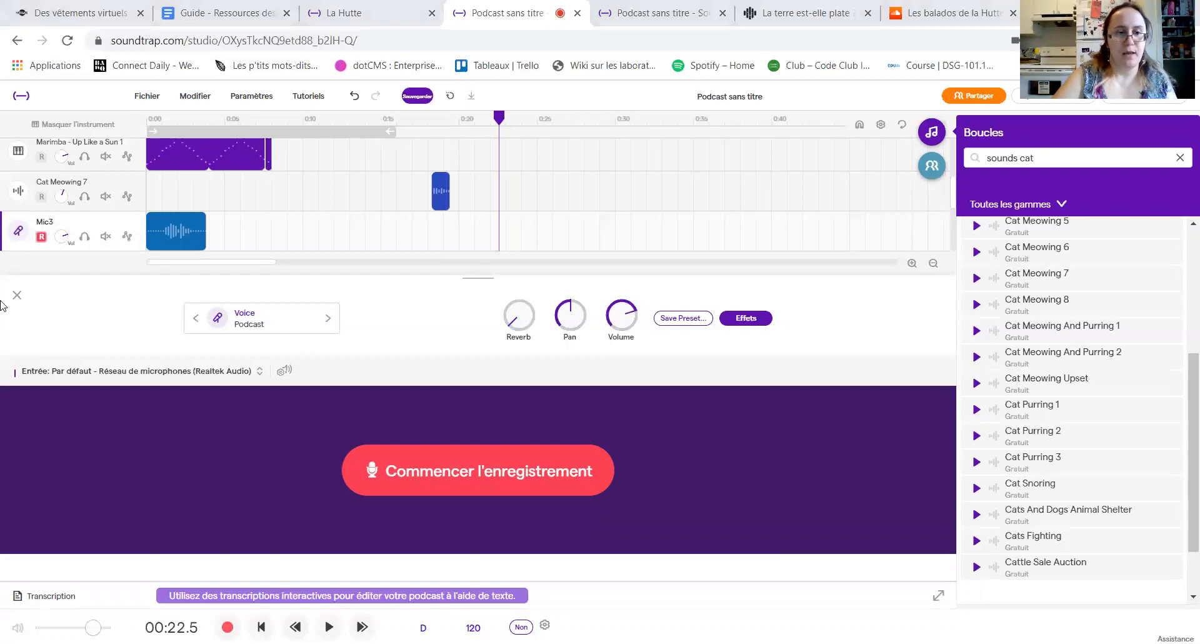
click(15, 295)
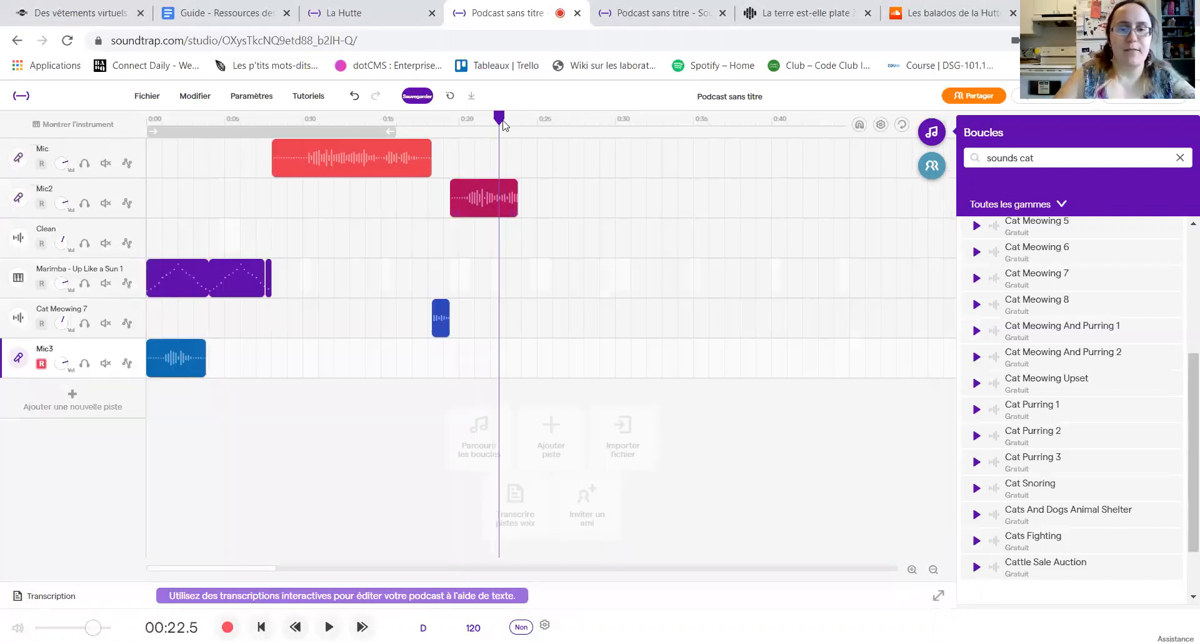
Step: Split the Mic2 clip at 23.0 seconds
mouse_move(500, 120)
mouse_down()
mouse_move(161, 125)
mouse_move(521, 125)
mouse_move(272, 122)
mouse_move(505, 122)
mouse_move(508, 134)
mouse_up()
mouse_move(504, 218)
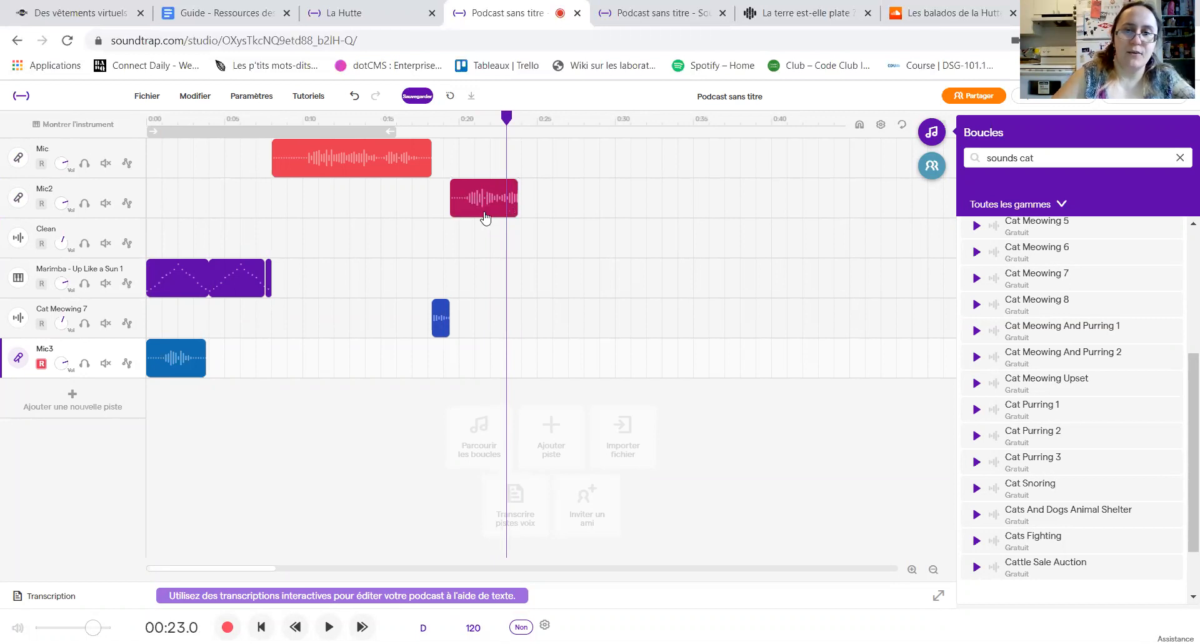
right_click(486, 215)
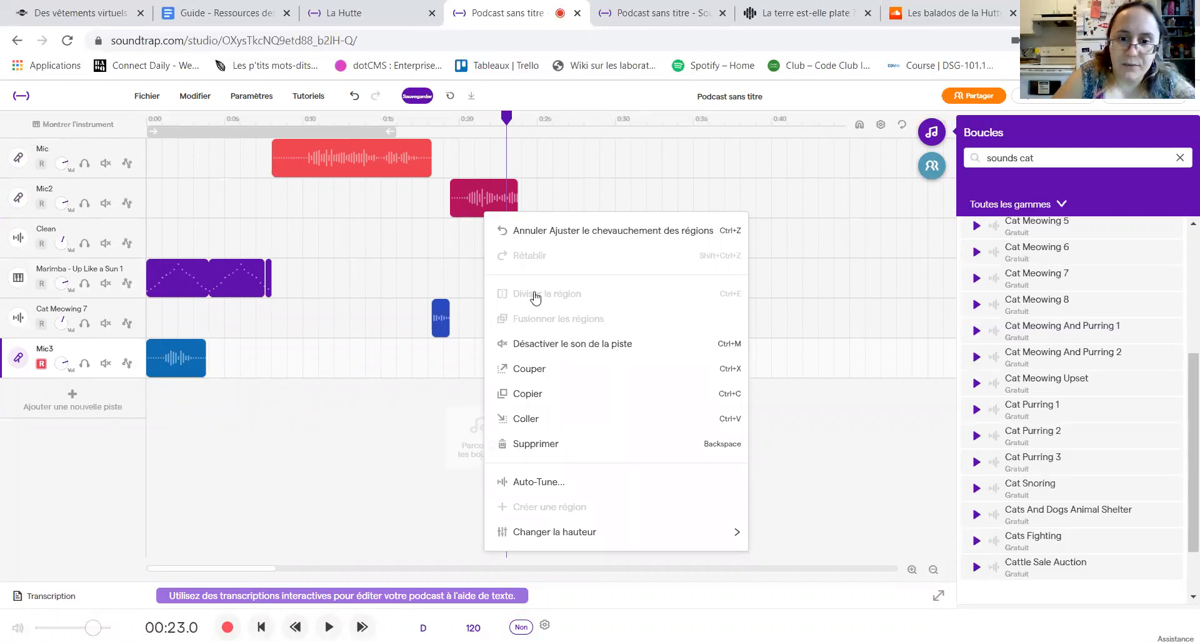
click(549, 205)
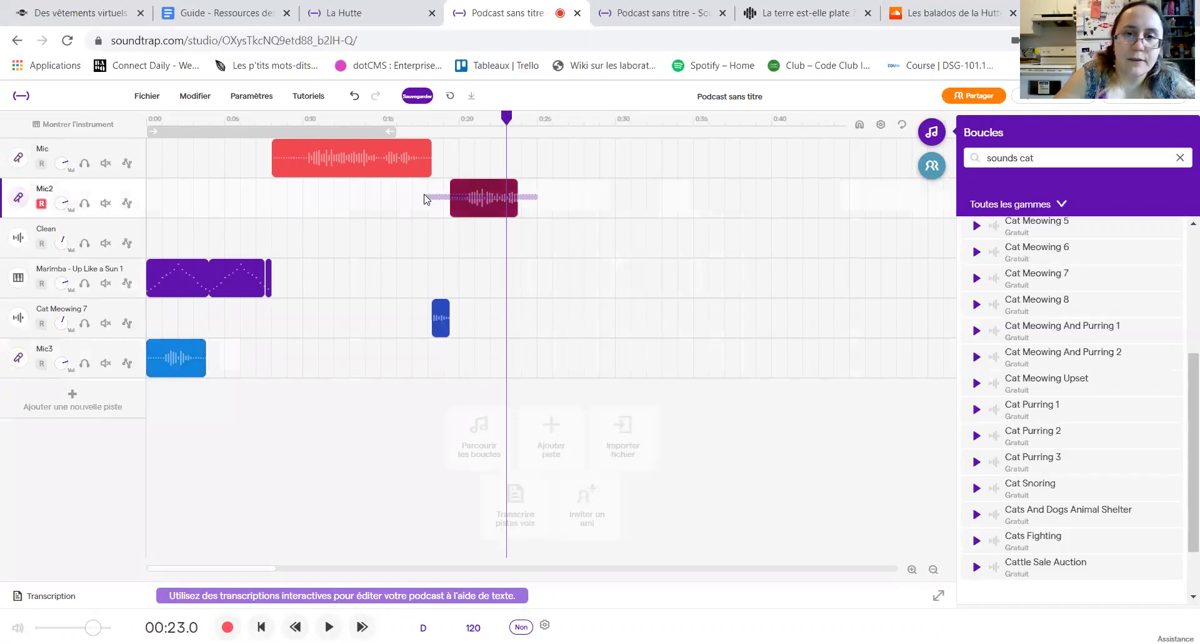
right_click(502, 215)
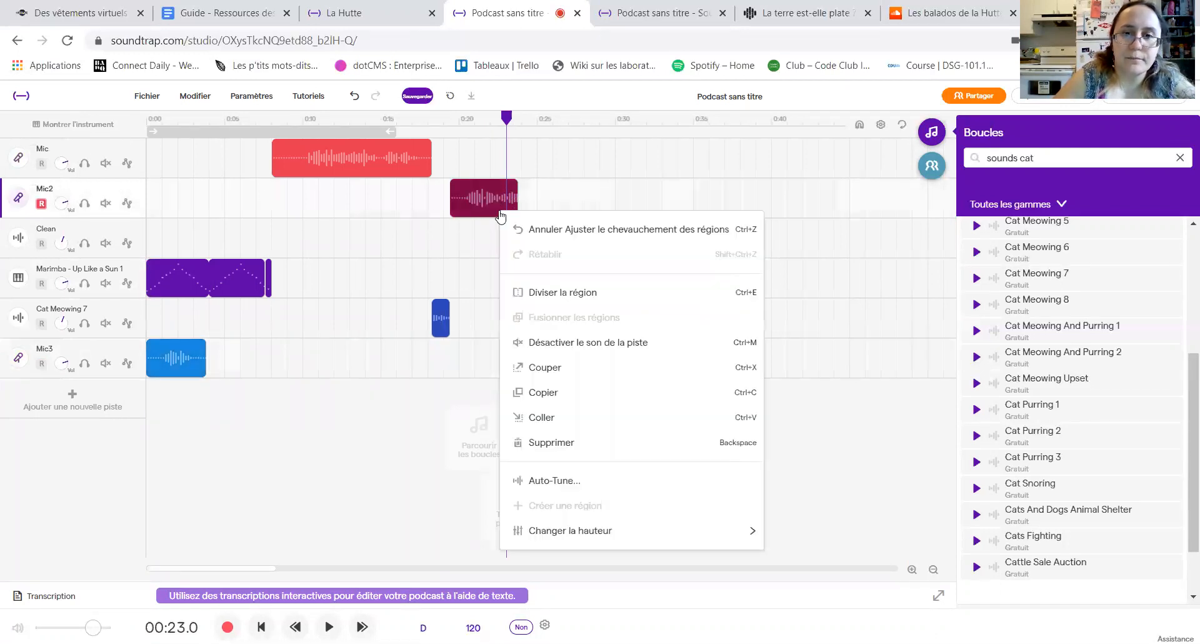
click(553, 299)
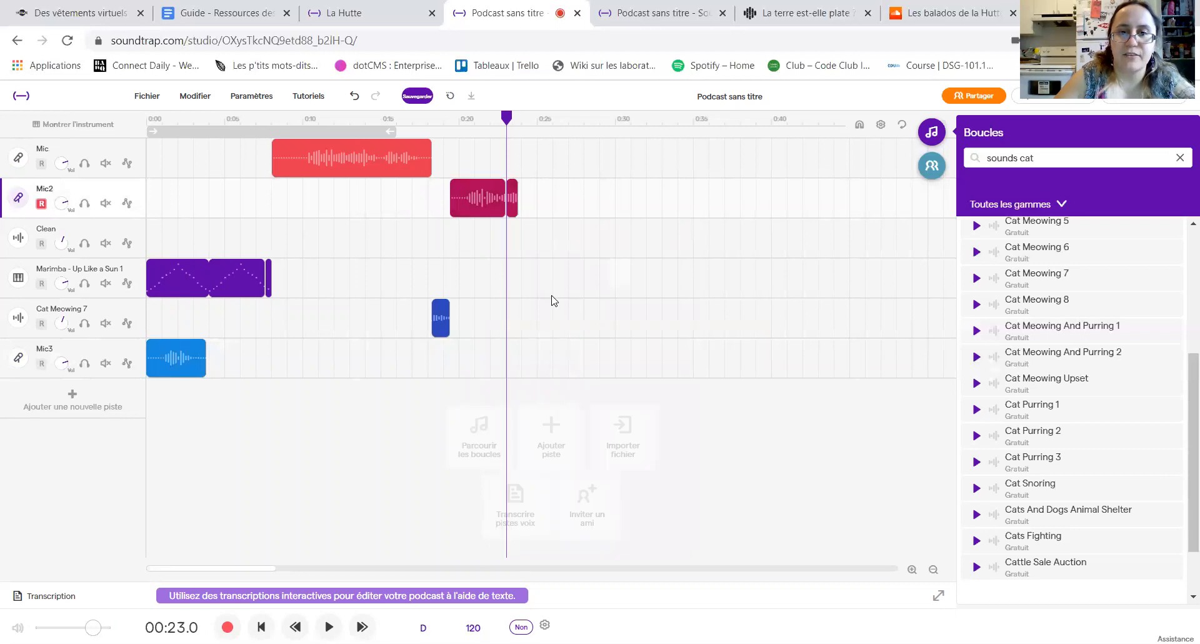
Step: Delete the short end piece of the split Mic2 clip
right_click(513, 210)
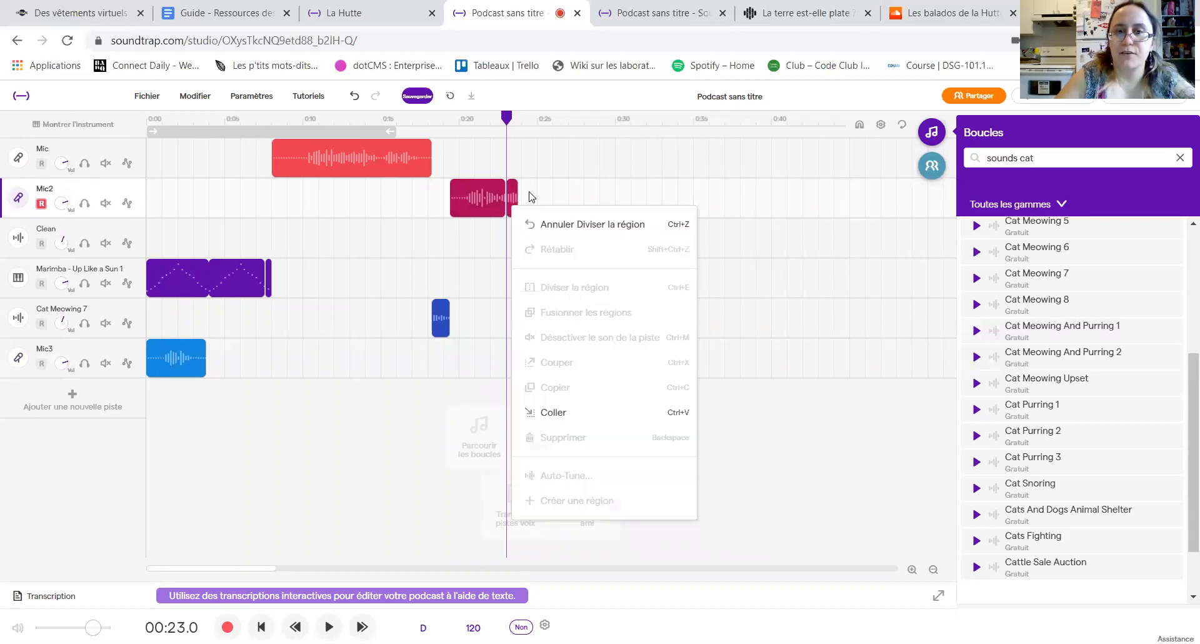
click(529, 191)
click(510, 192)
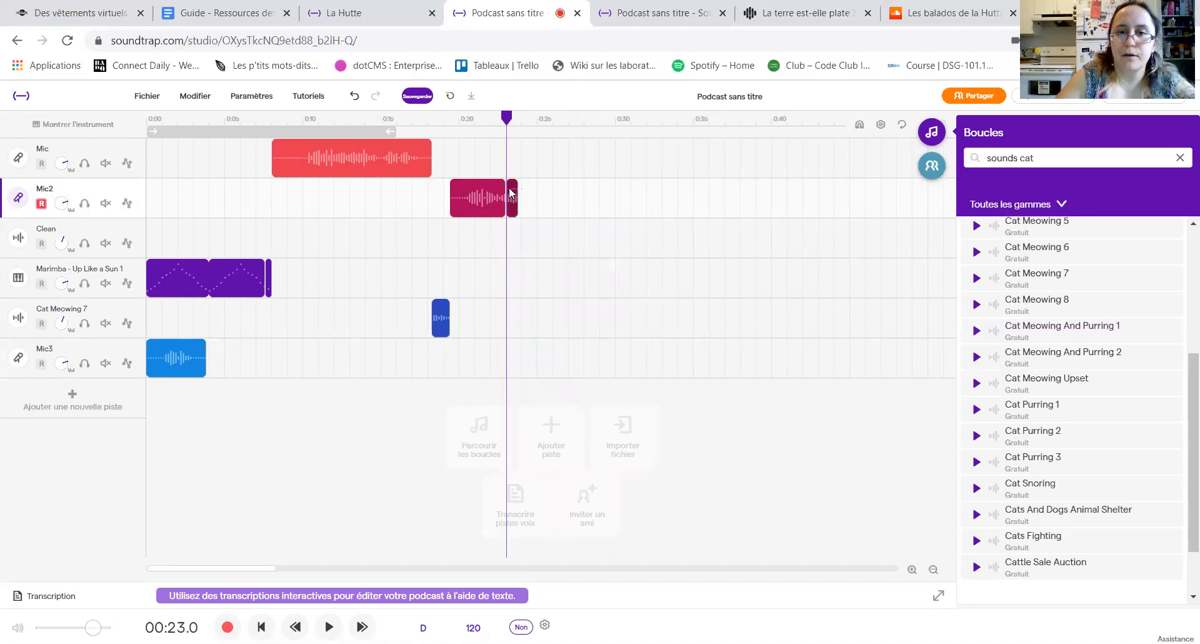
right_click(511, 189)
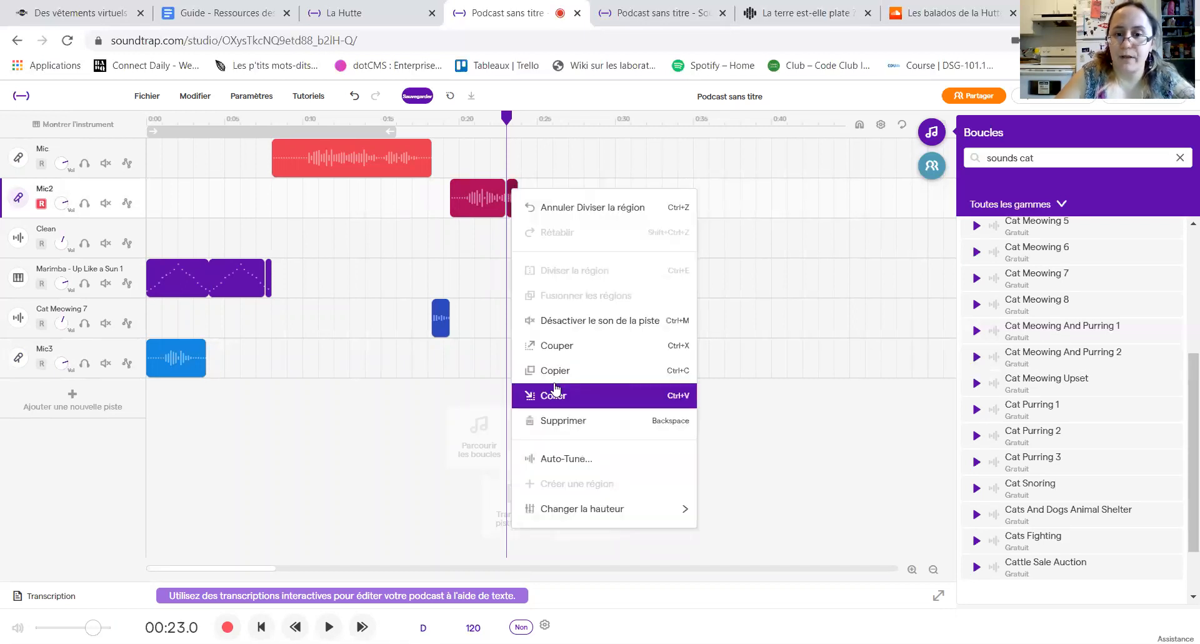
click(571, 428)
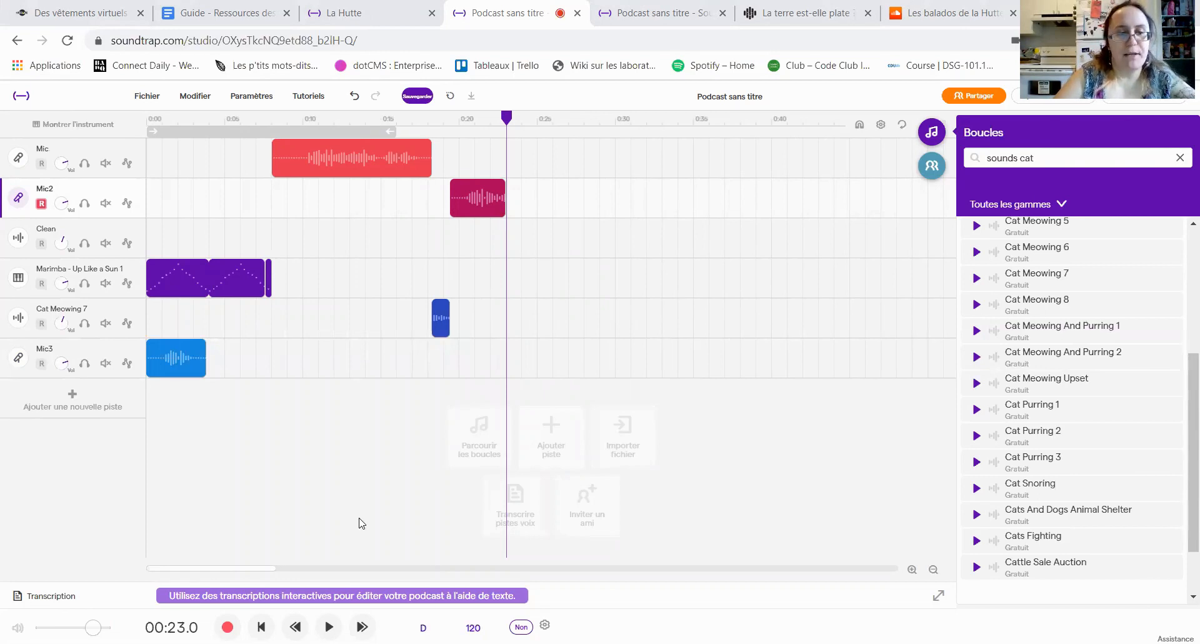
Step: Add a Grand Piano track from Piano & claviers and try out a key on its keyboard
click(74, 403)
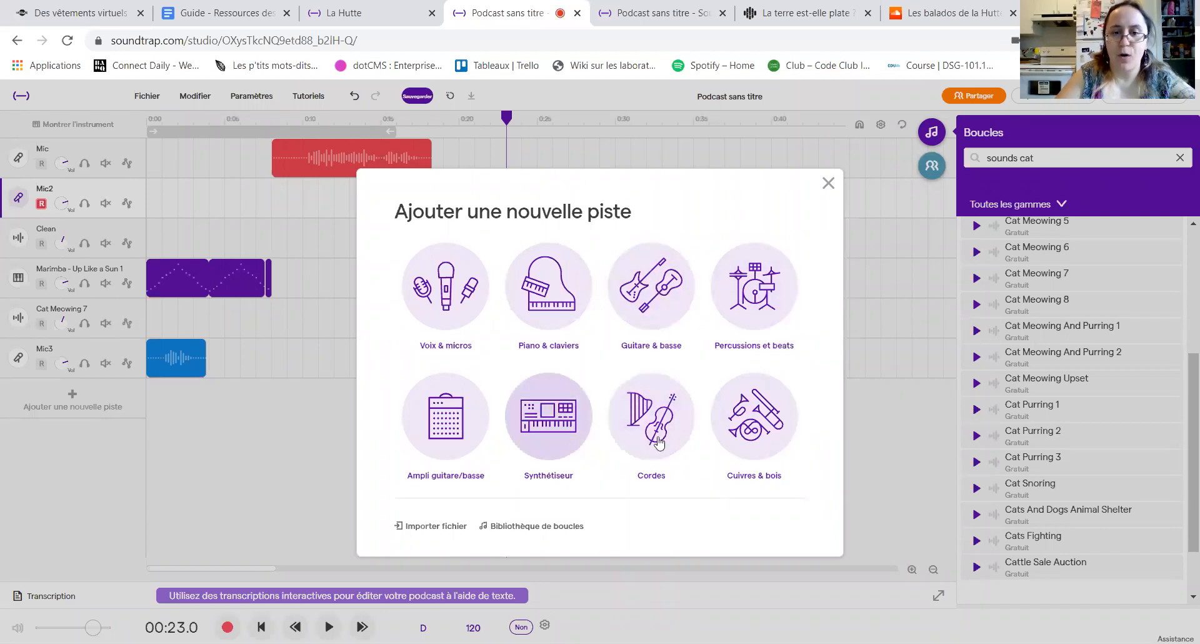
click(566, 316)
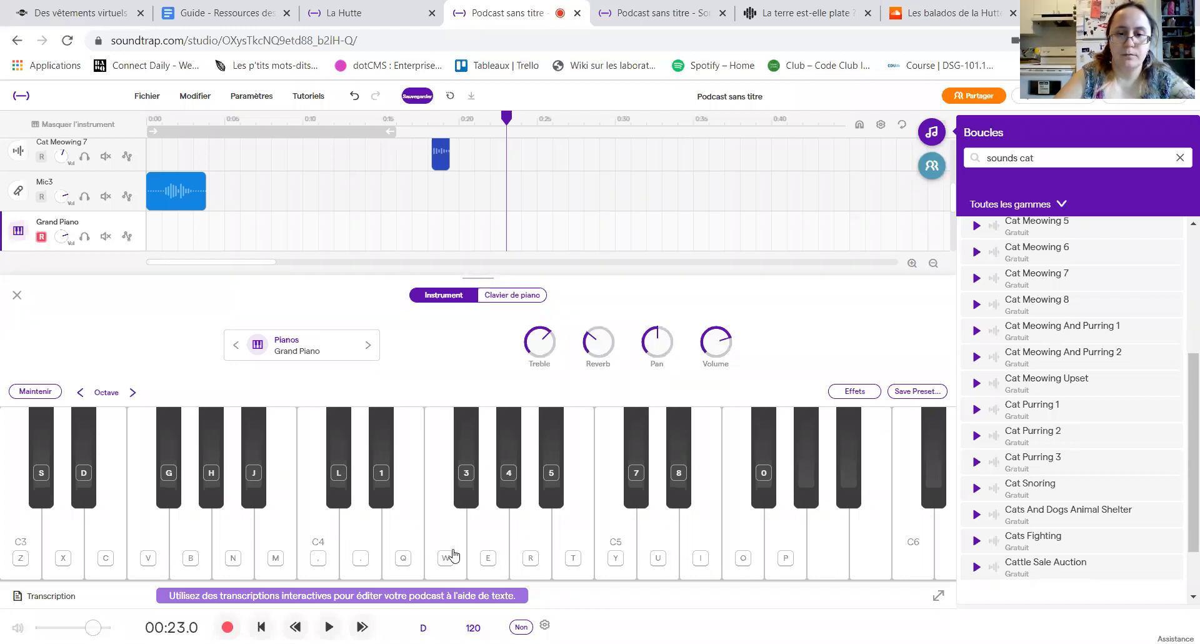
click(614, 556)
click(617, 553)
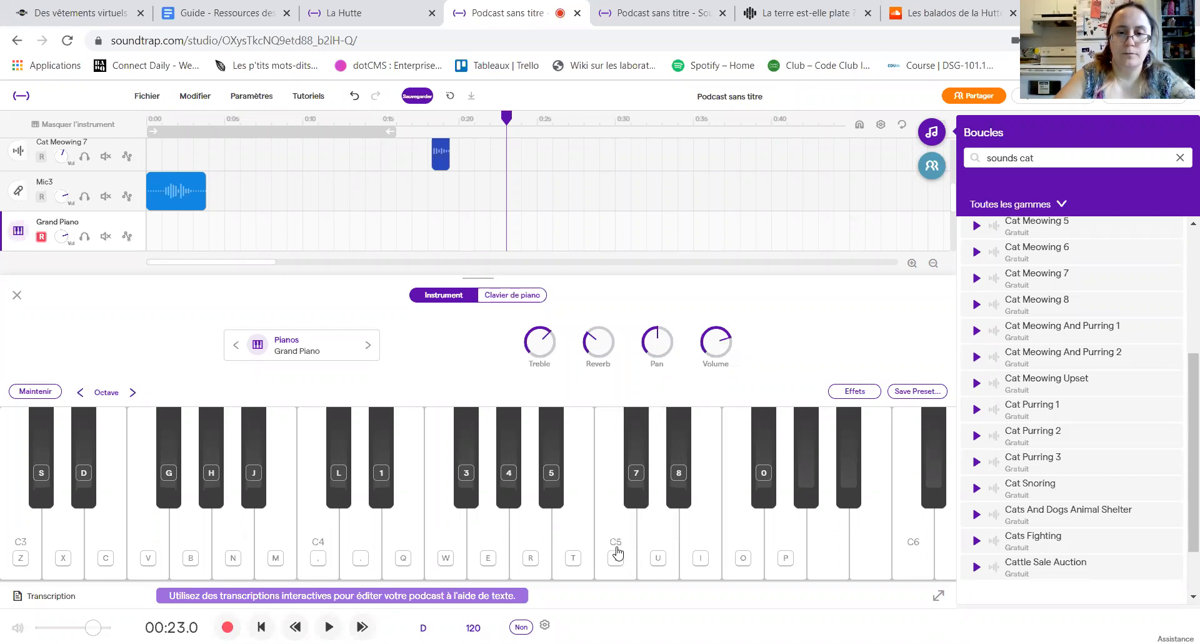
click(17, 295)
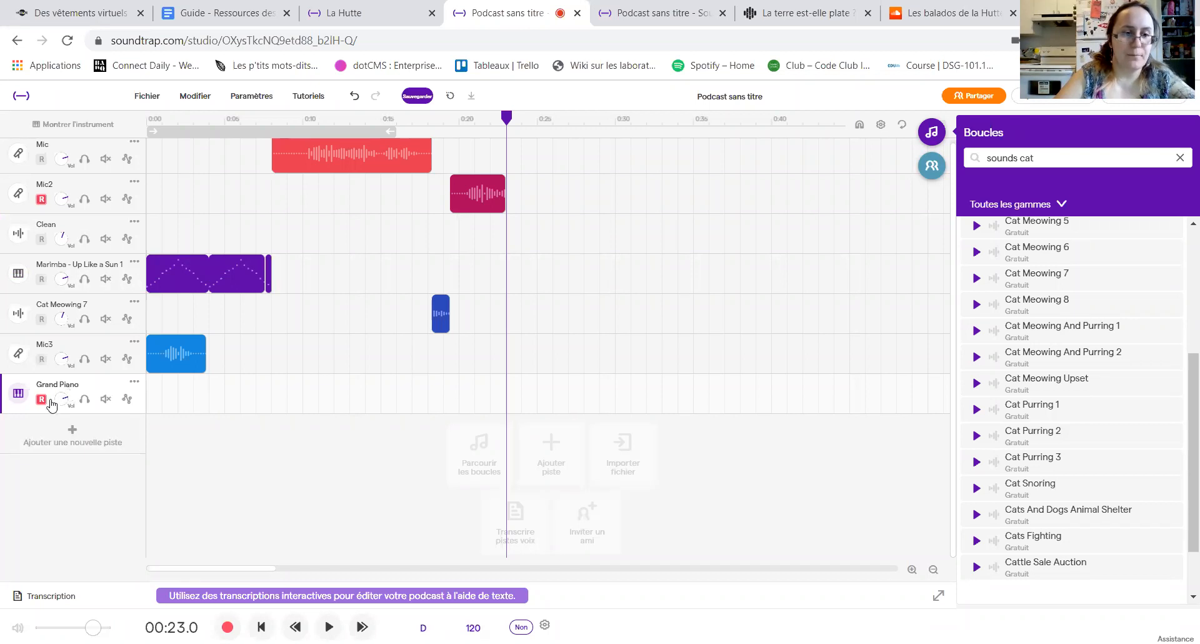
Step: Record a few notes on the Grand Piano track from 23 to 30 seconds and save the project
click(19, 394)
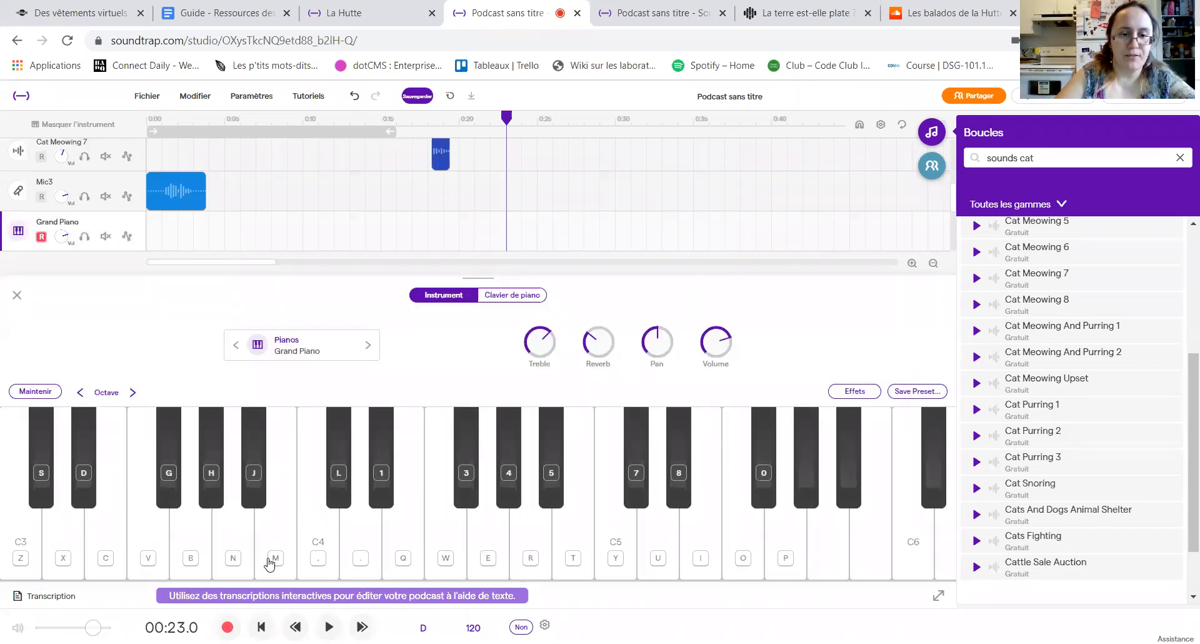
click(227, 627)
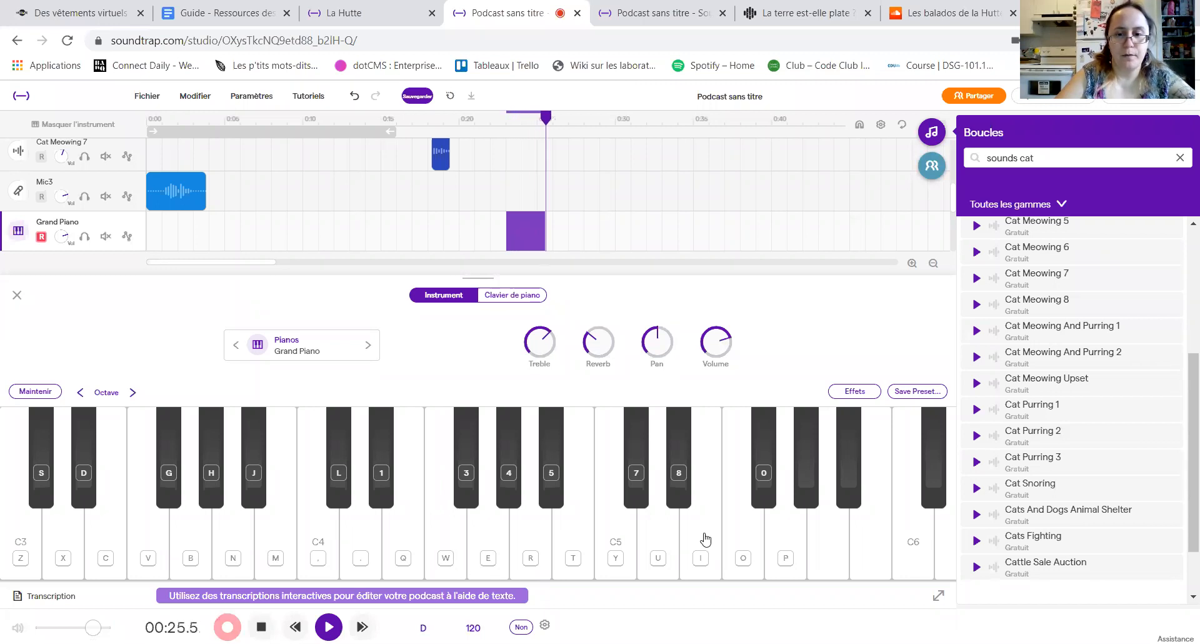
click(658, 549)
click(658, 549)
click(621, 547)
click(261, 627)
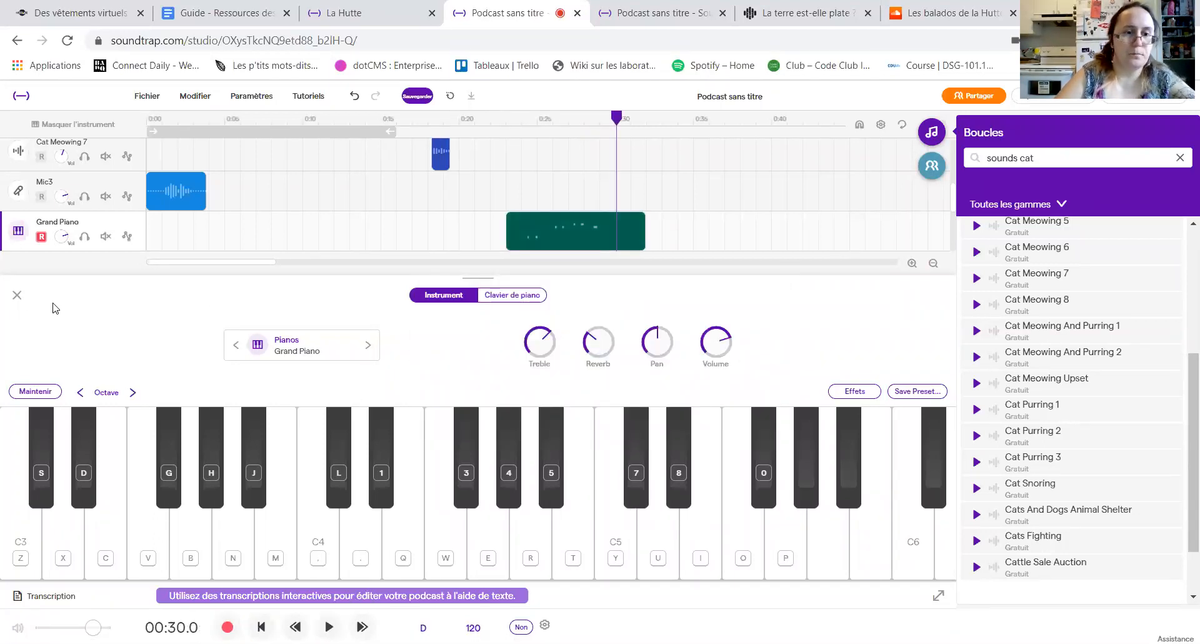
click(17, 295)
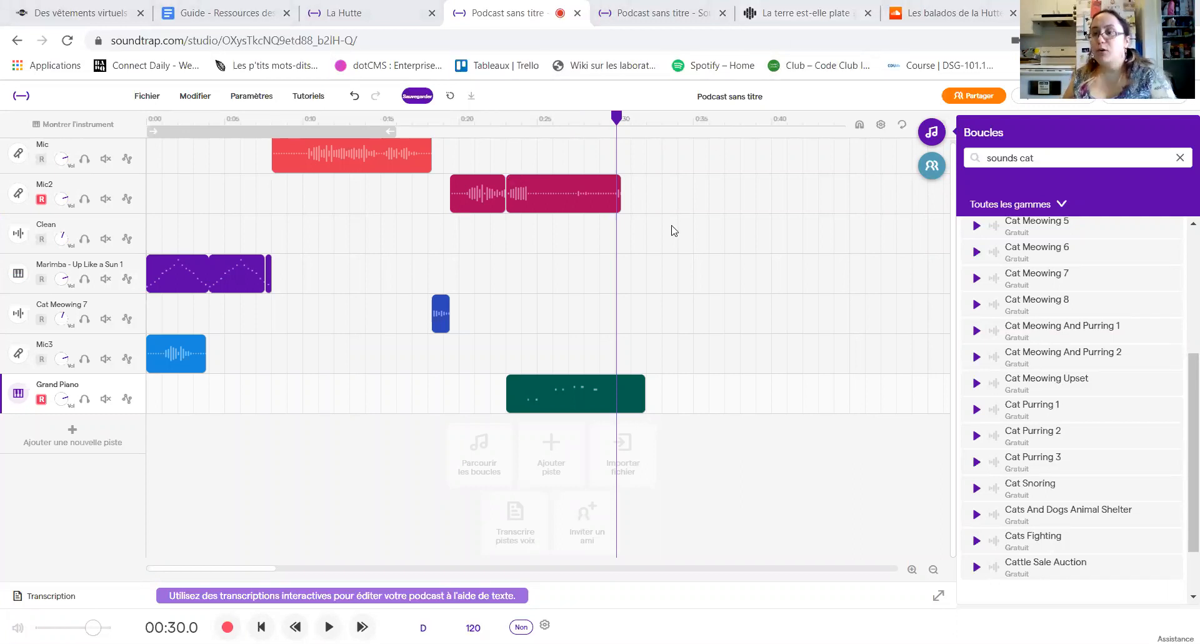
click(427, 97)
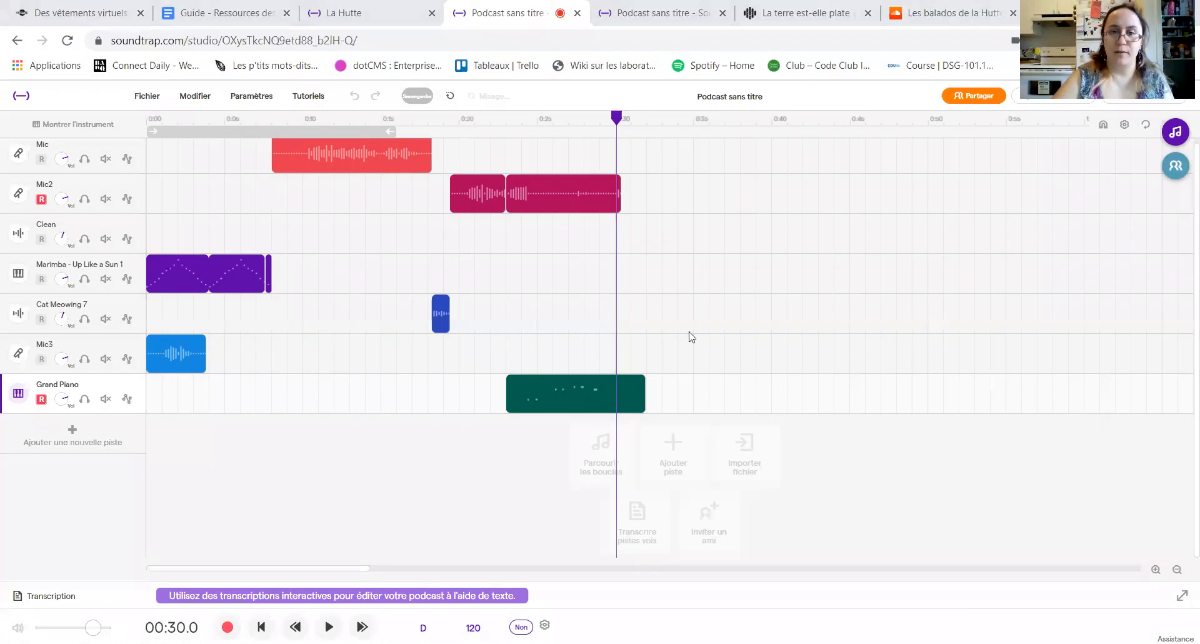
Step: Move the Grand Piano clip to about 31 seconds, after the Mic2 clips, and return the playhead to the start
drag(568, 392, 692, 393)
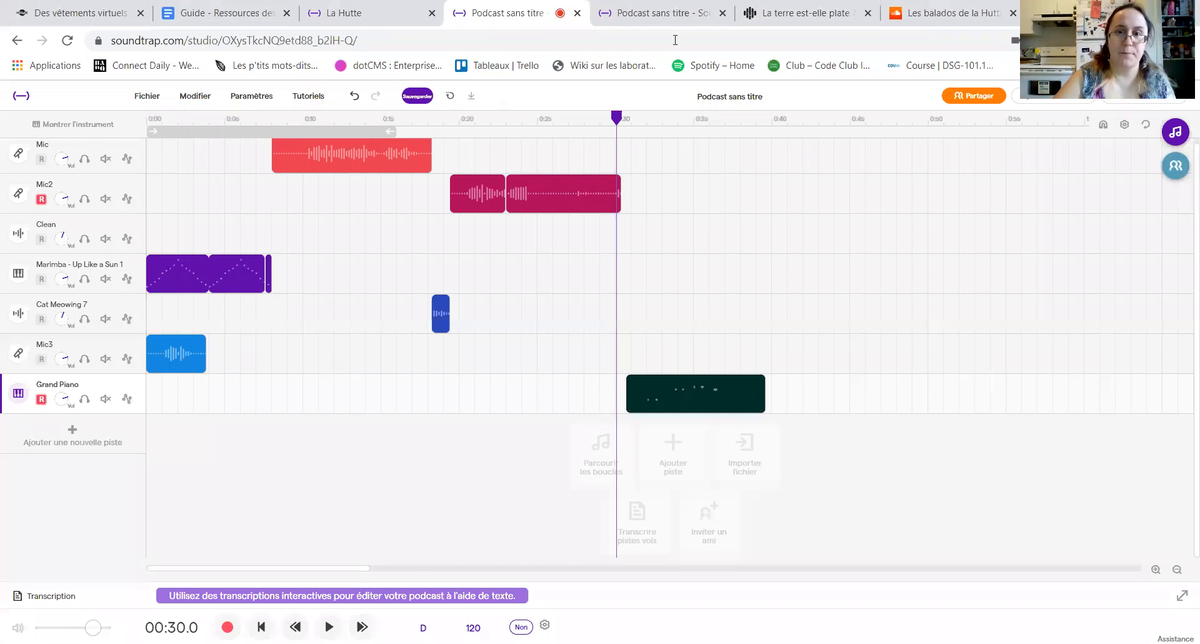
drag(617, 117, 34, 146)
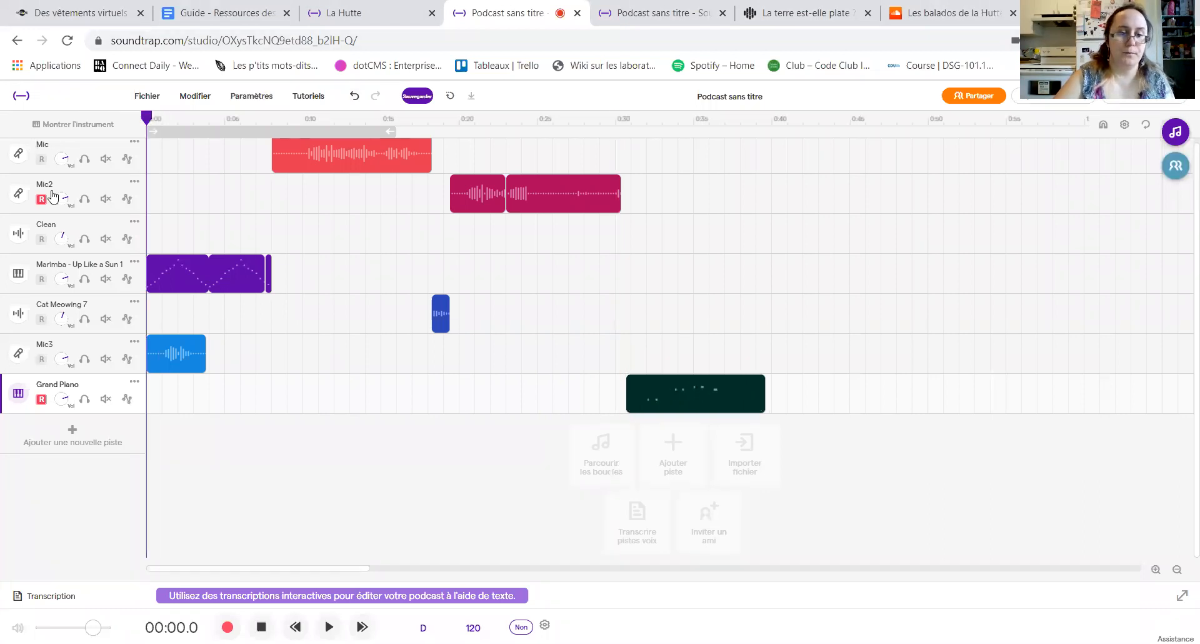
Step: Play the whole podcast mix from the start and stop it at about 39 seconds
click(329, 627)
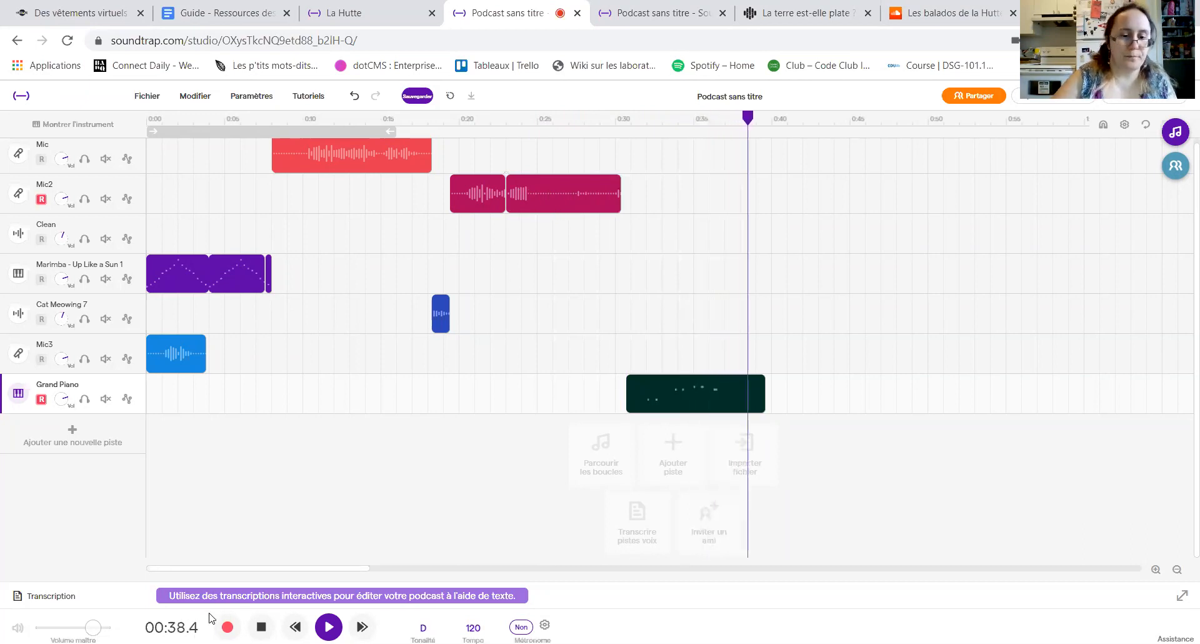
click(261, 626)
right_click(553, 199)
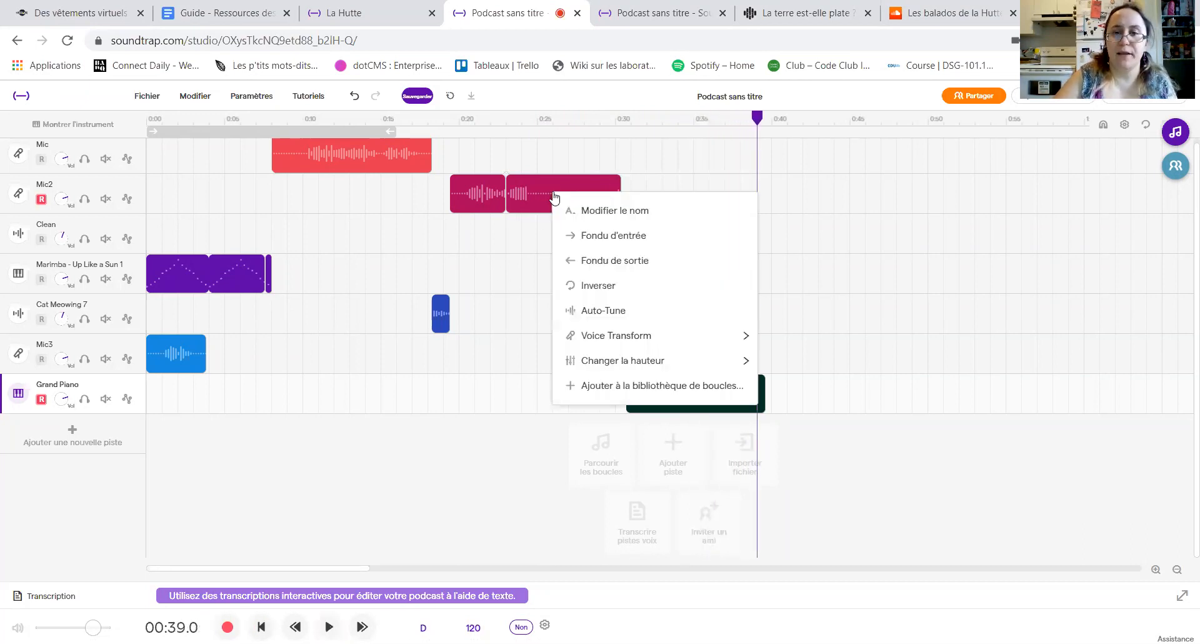
click(555, 178)
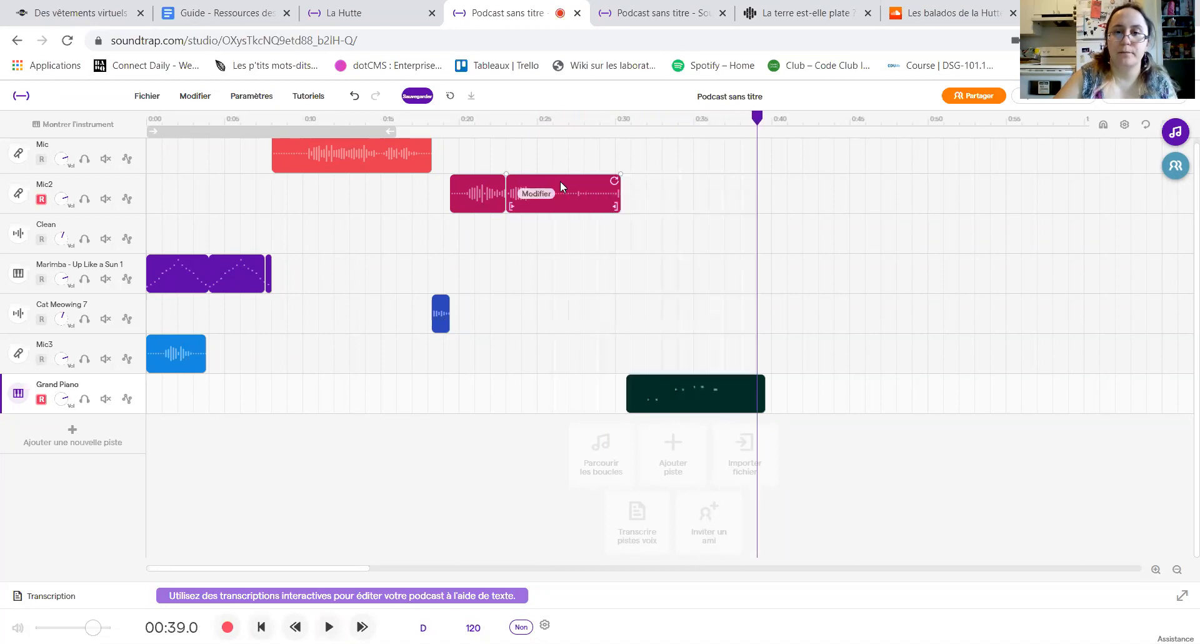
right_click(561, 182)
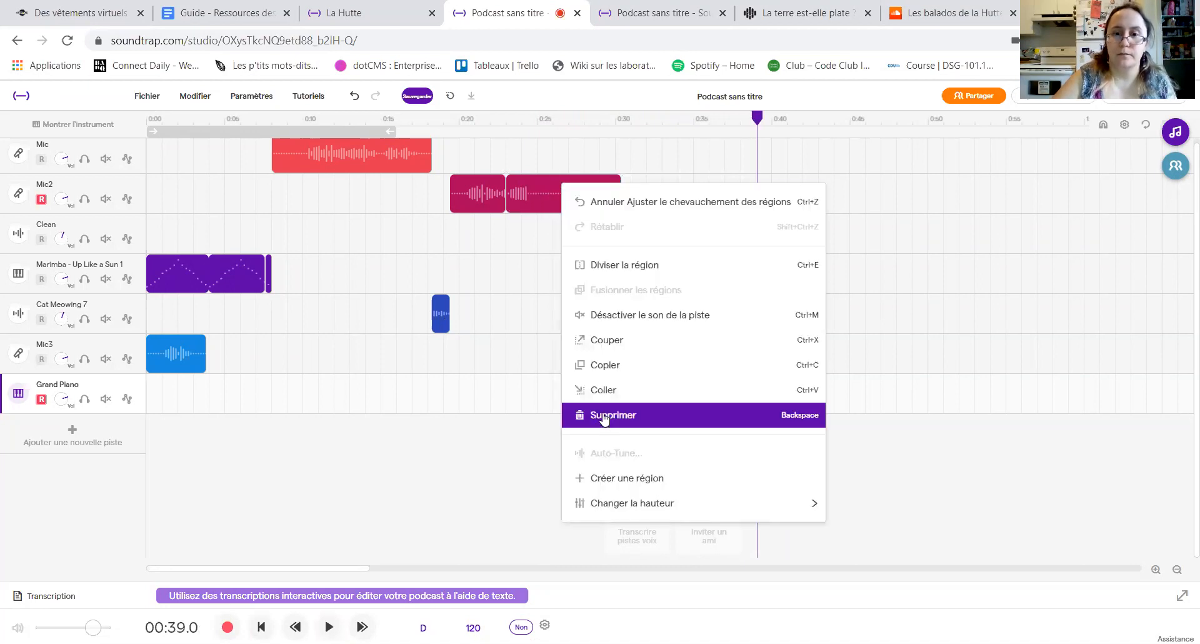
click(571, 412)
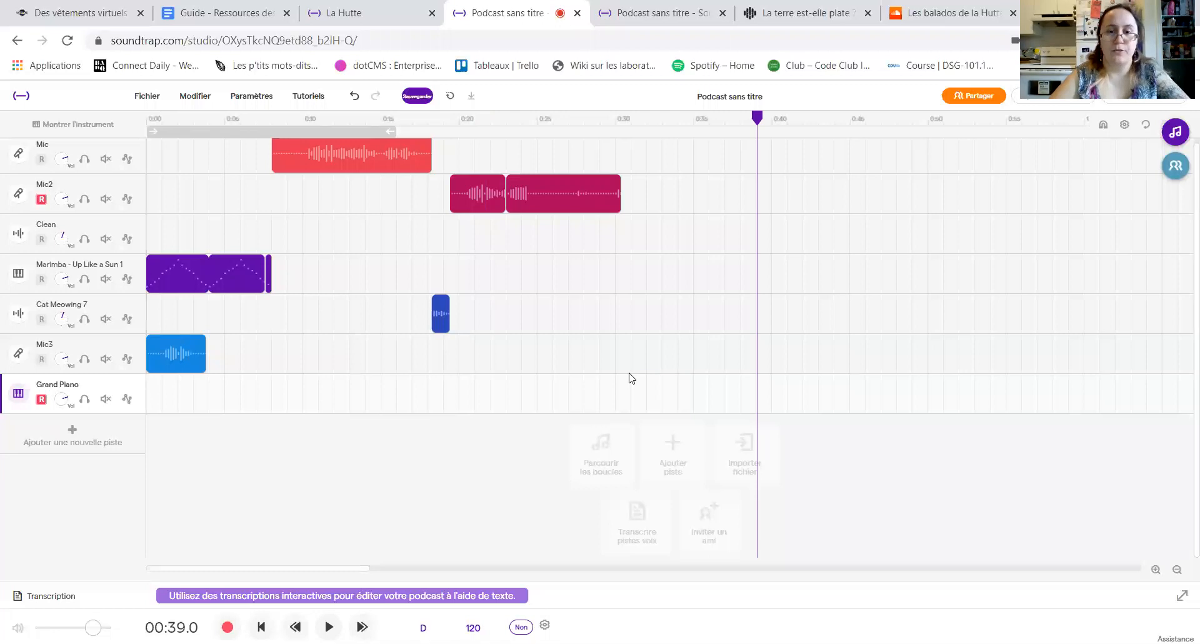
key(ctrl+z)
Step: Delete the second clip on the Mic2 track
click(548, 190)
right_click(549, 190)
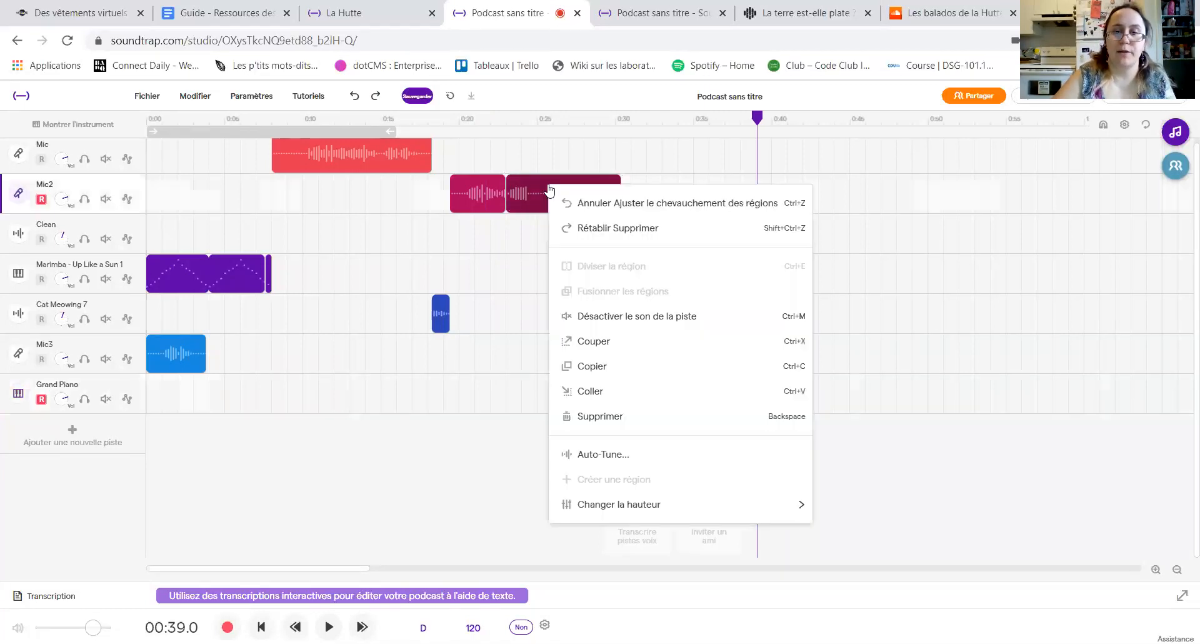
click(600, 414)
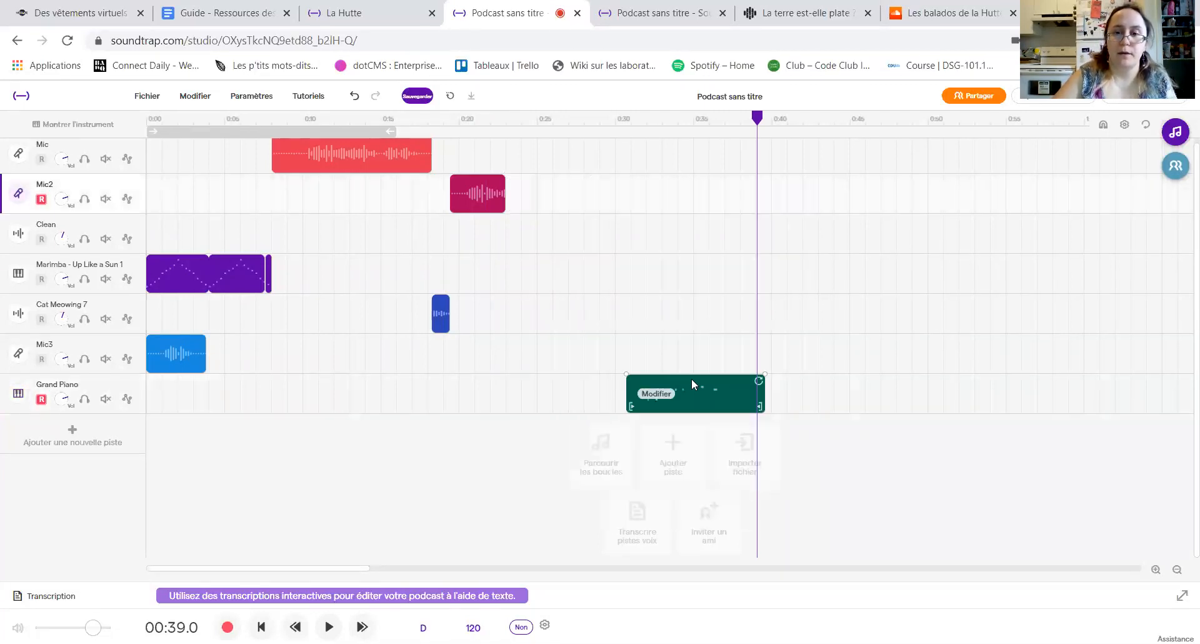
Step: Move the Grand Piano clip to about 23 seconds, right after the remaining Mic2 clip, and save the project
drag(691, 380, 575, 362)
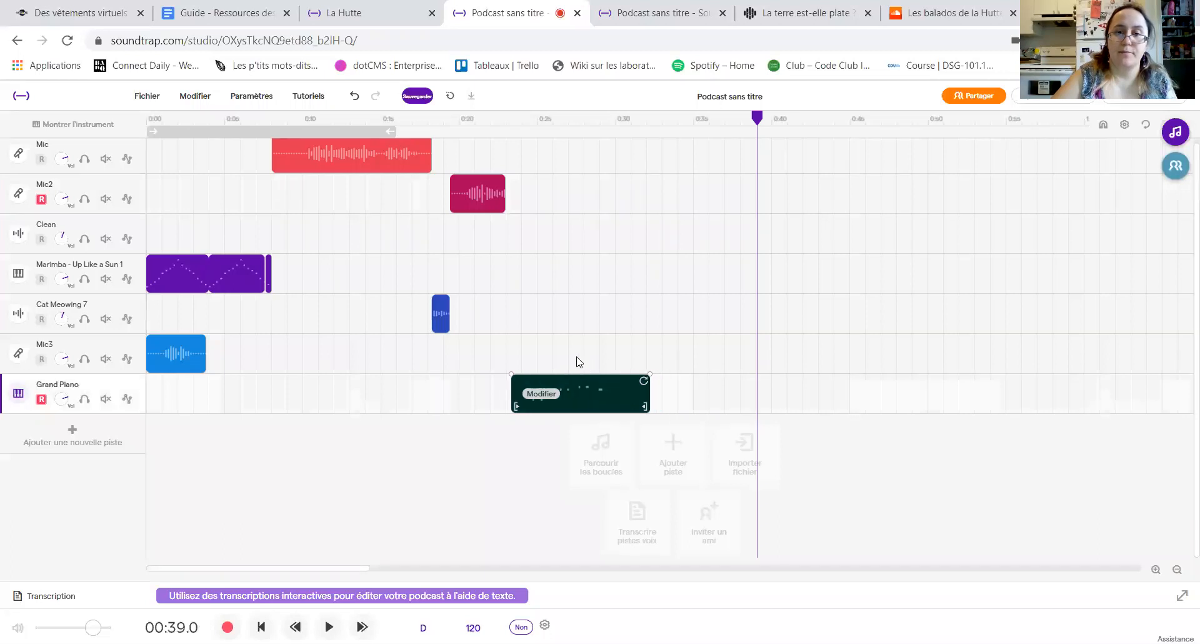
click(753, 389)
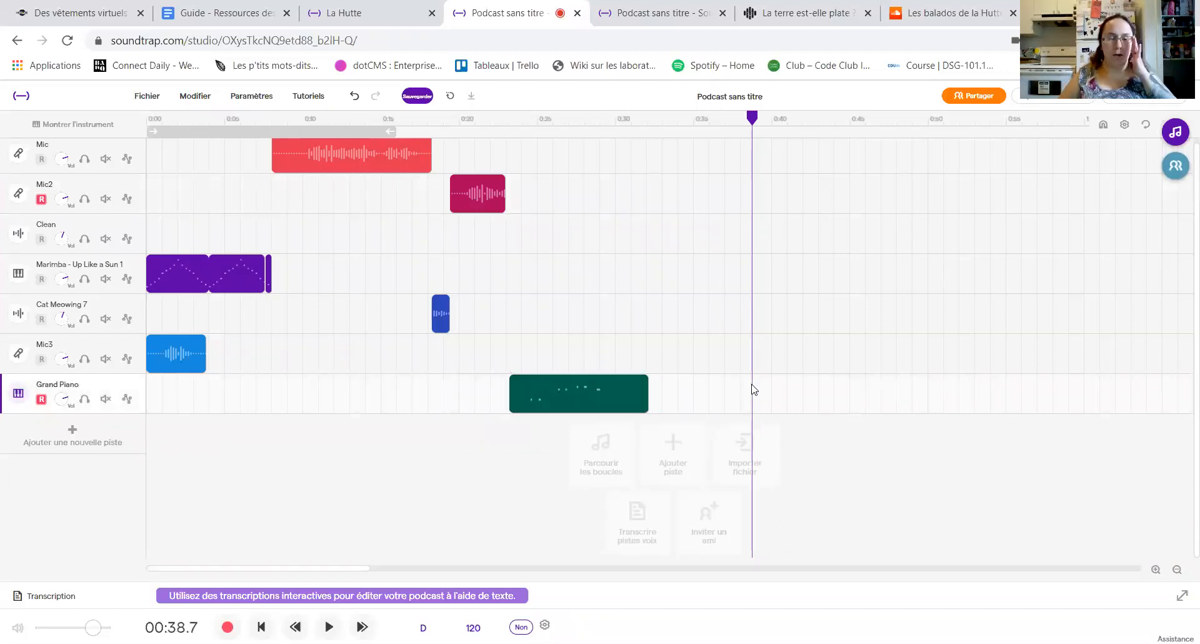
click(417, 96)
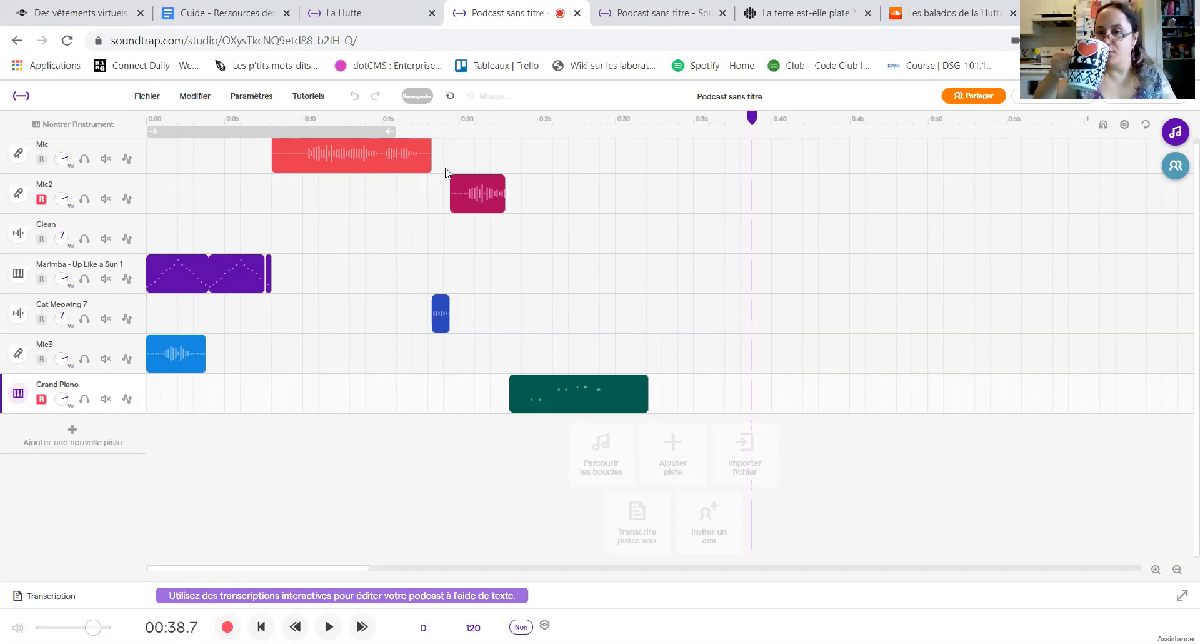
Step: Examine the project's export options, including the MP3 and WAV formats
click(147, 96)
mouse_move(231, 310)
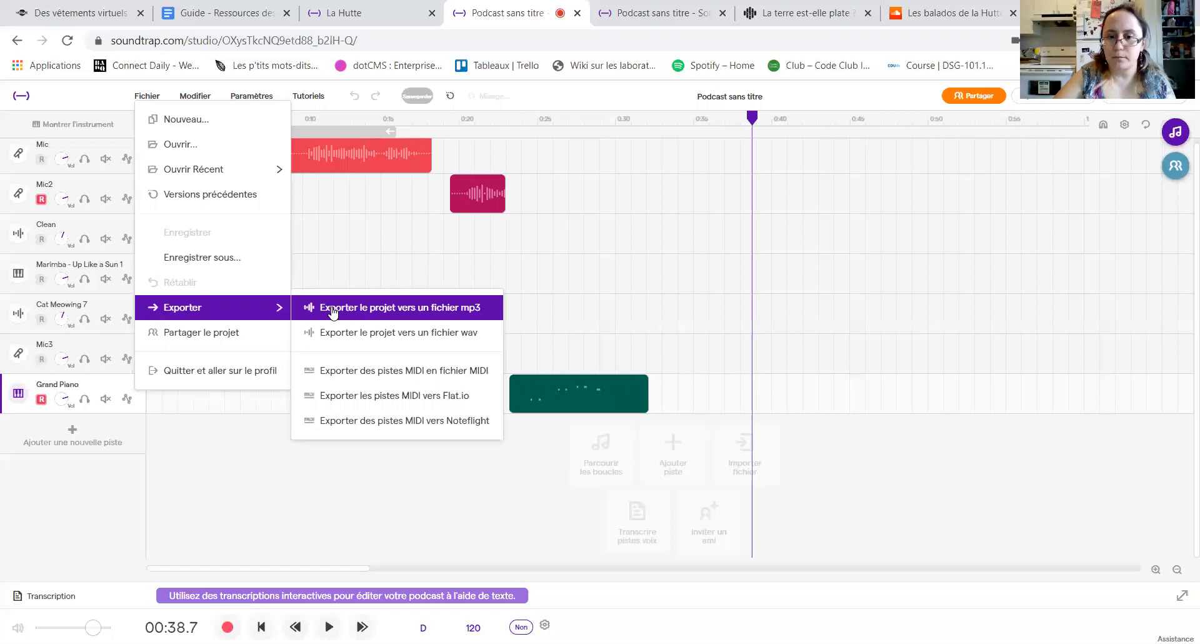
click(333, 310)
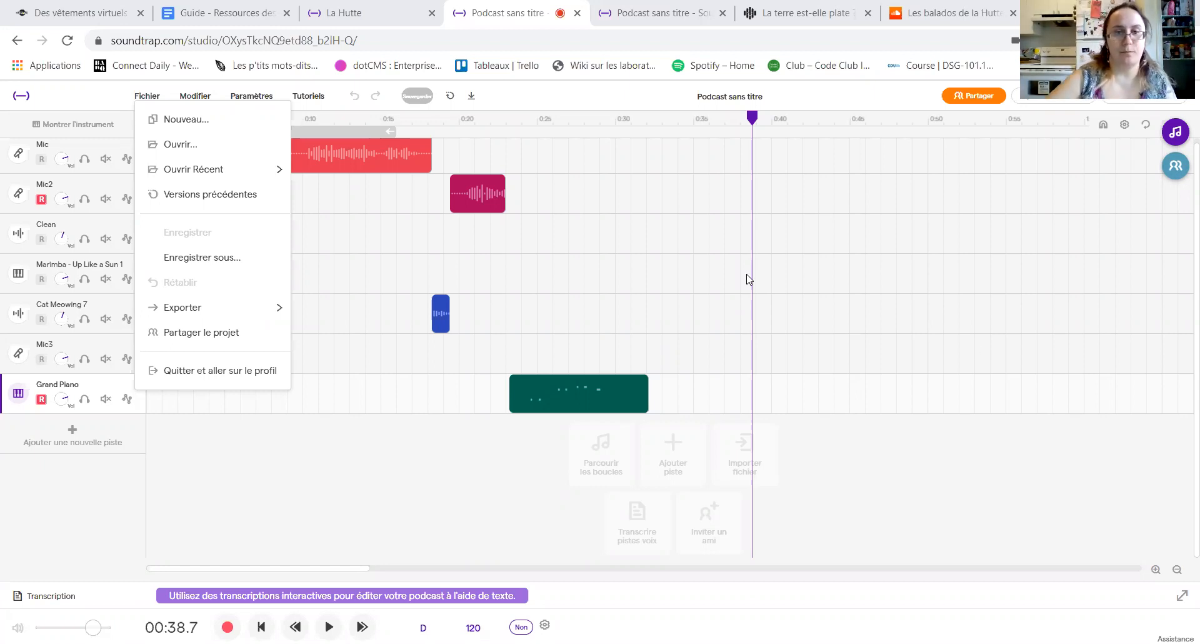
click(397, 513)
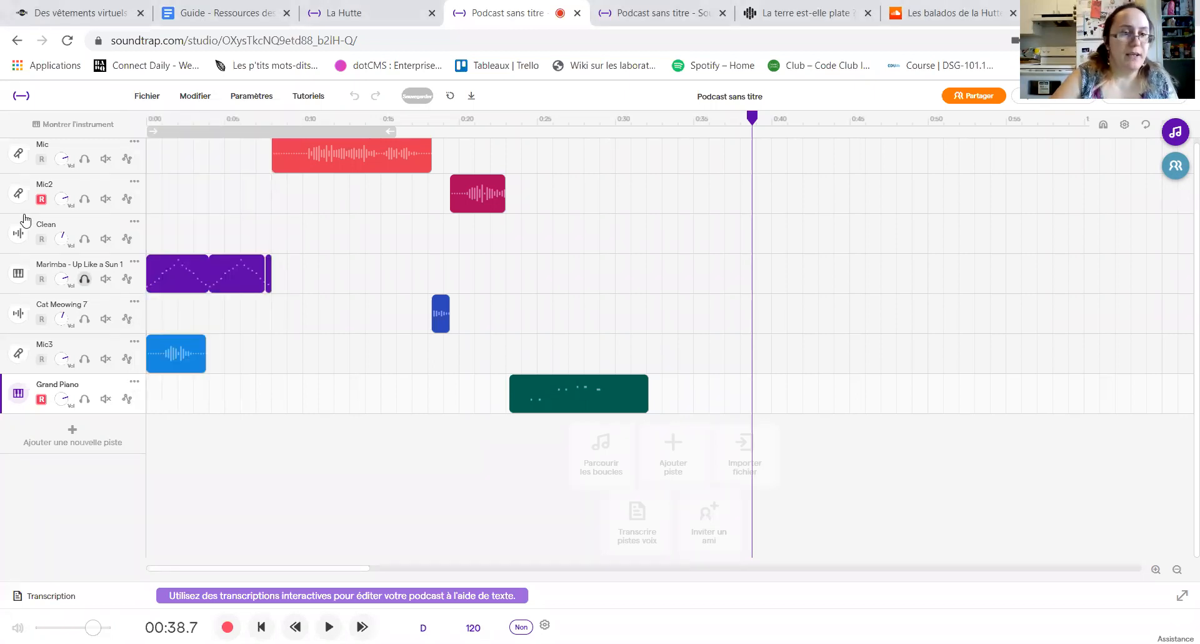
Step: Open the Mic track's recording settings and view its volume check without running the test
click(20, 156)
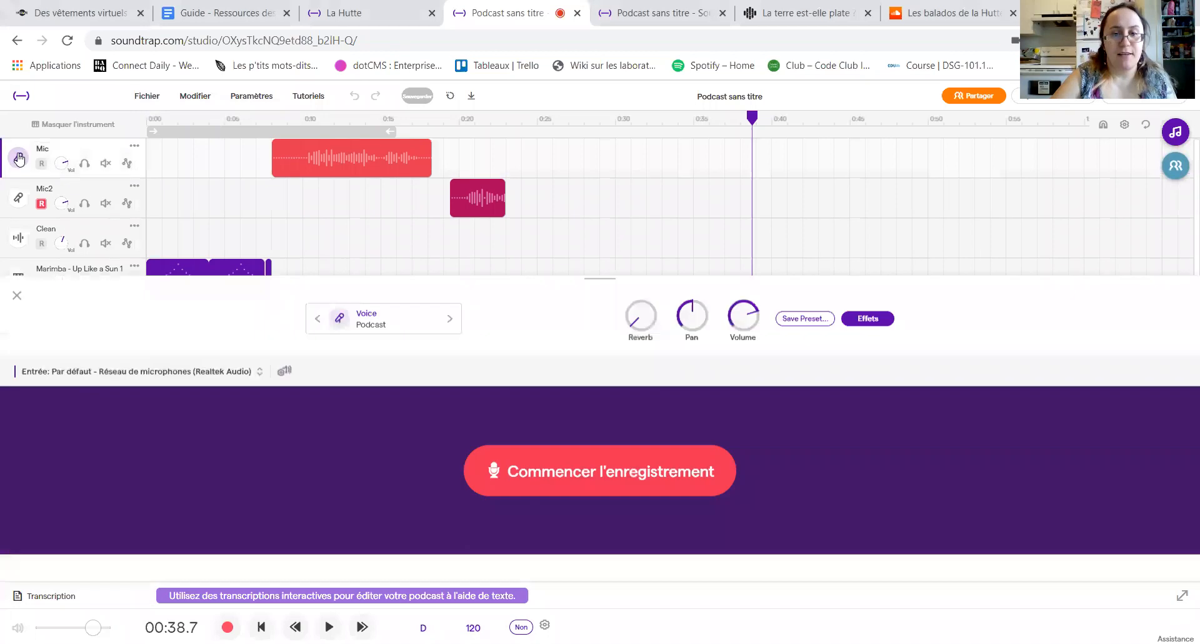
click(283, 371)
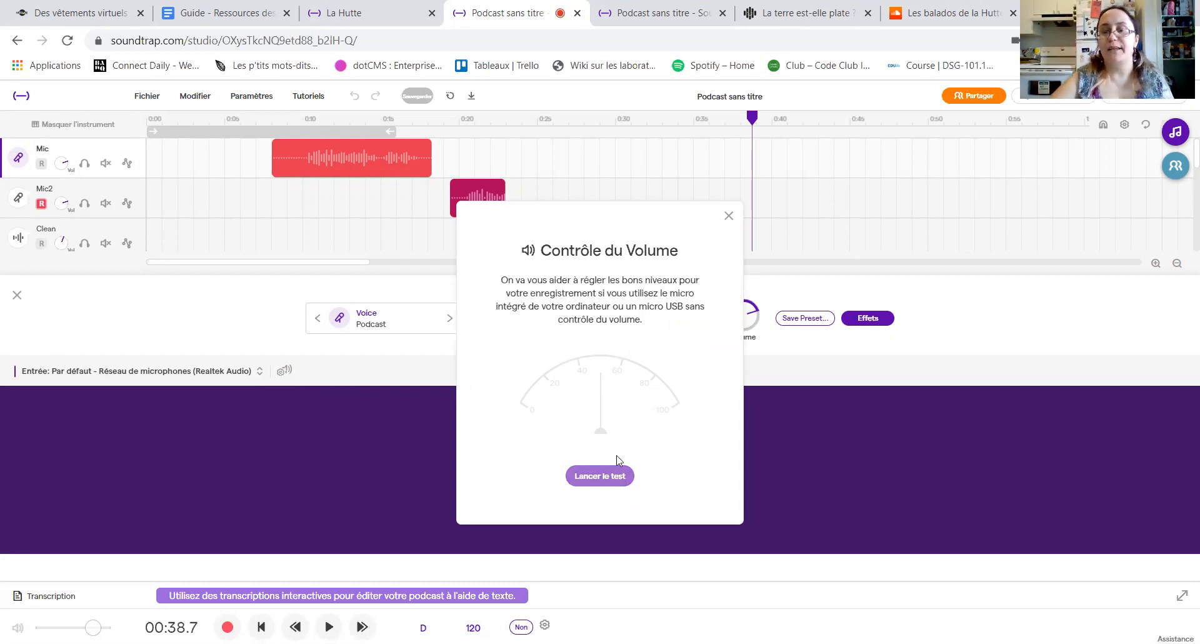
click(729, 217)
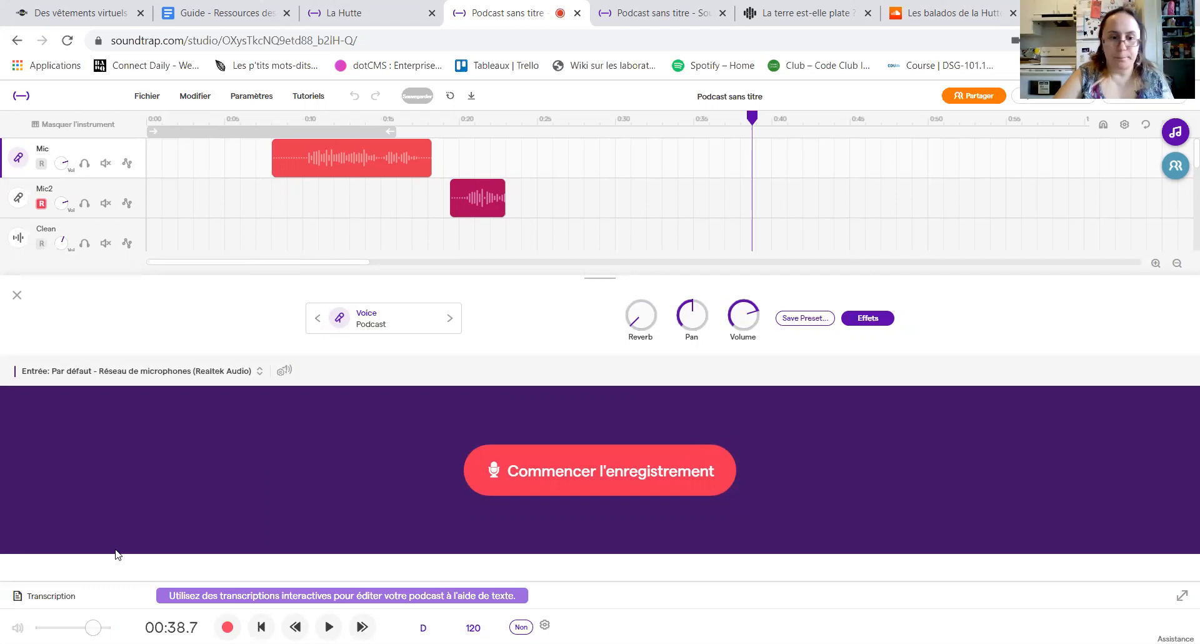
Step: Open the interactive transcription and transcribe the Mic voice track into text
click(44, 600)
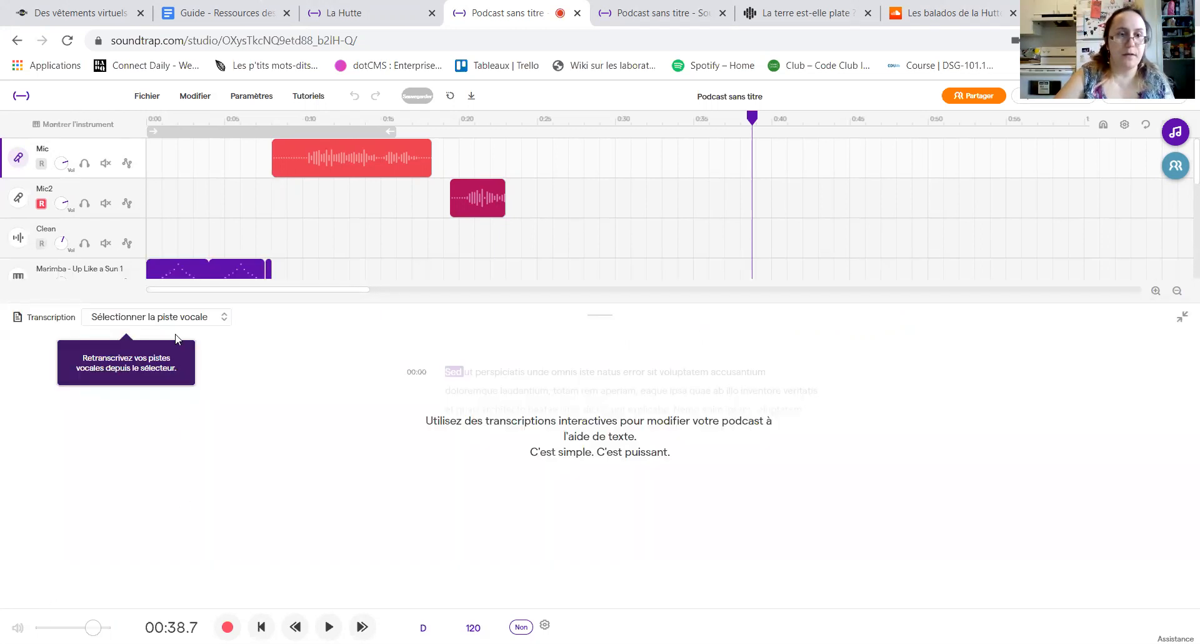
click(198, 157)
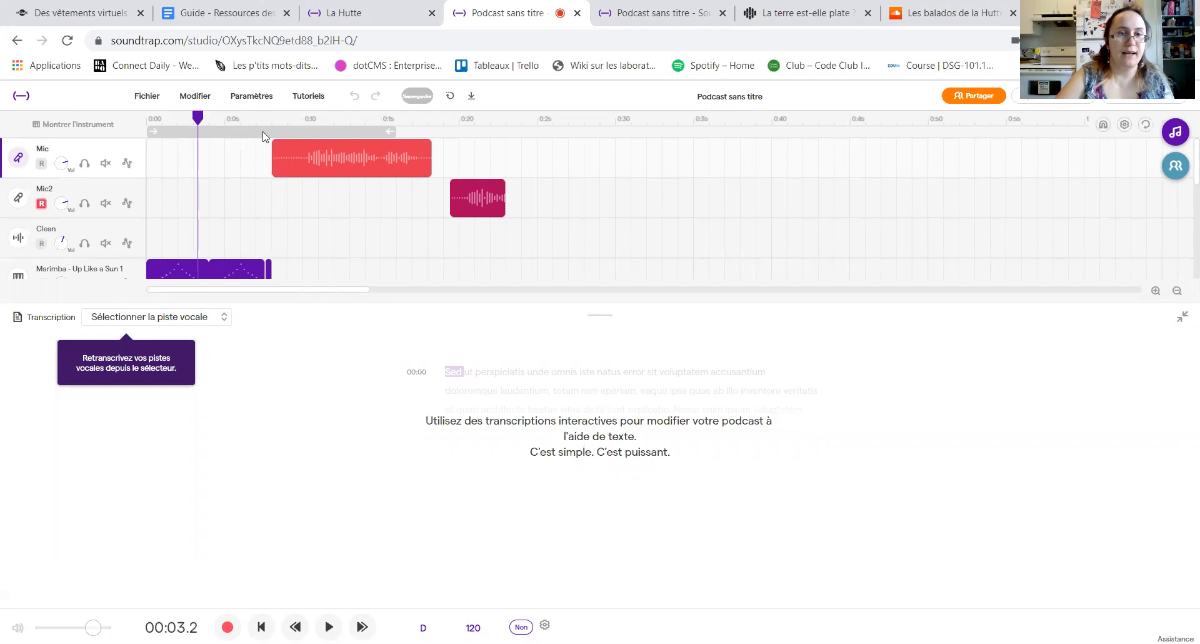
mouse_move(174, 277)
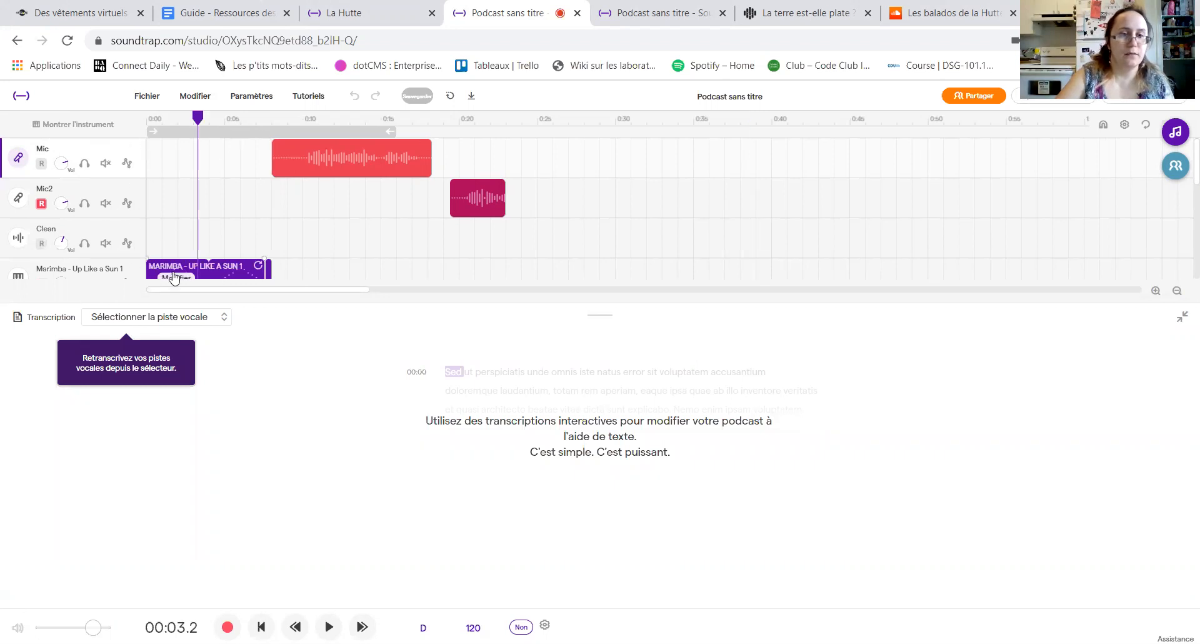
click(227, 319)
click(227, 365)
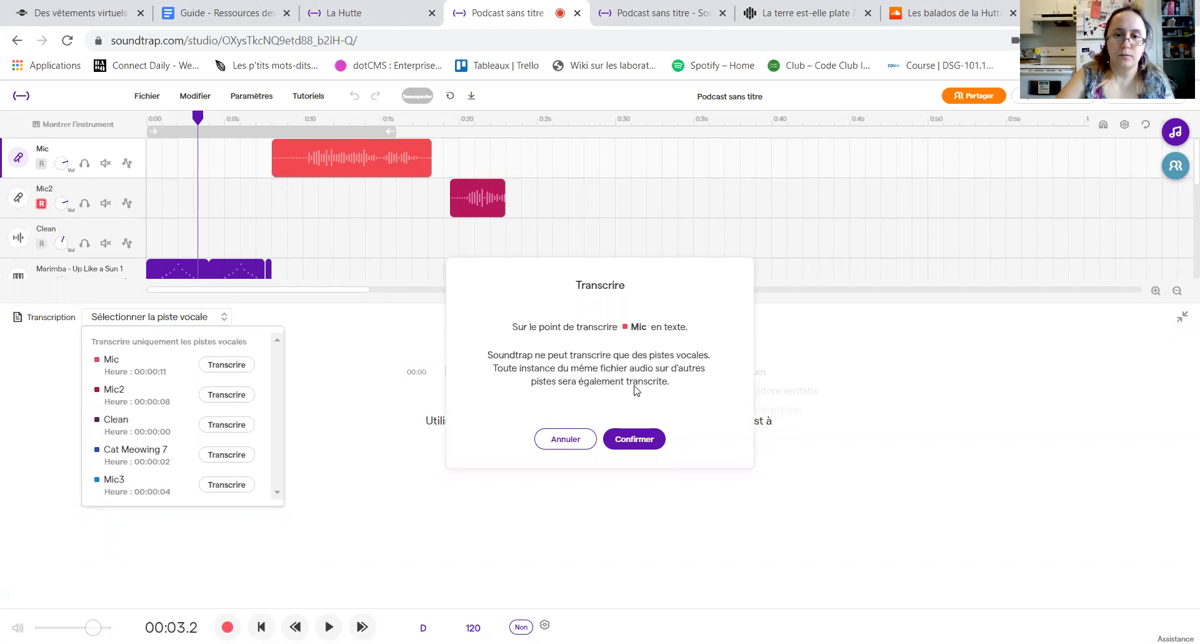
click(633, 438)
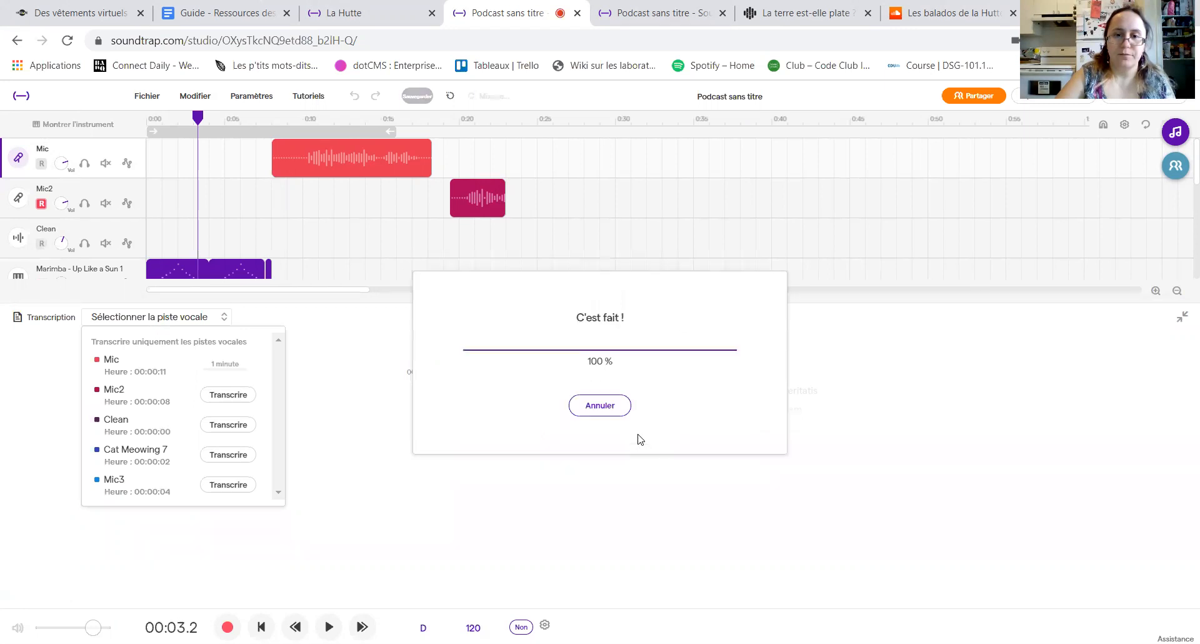